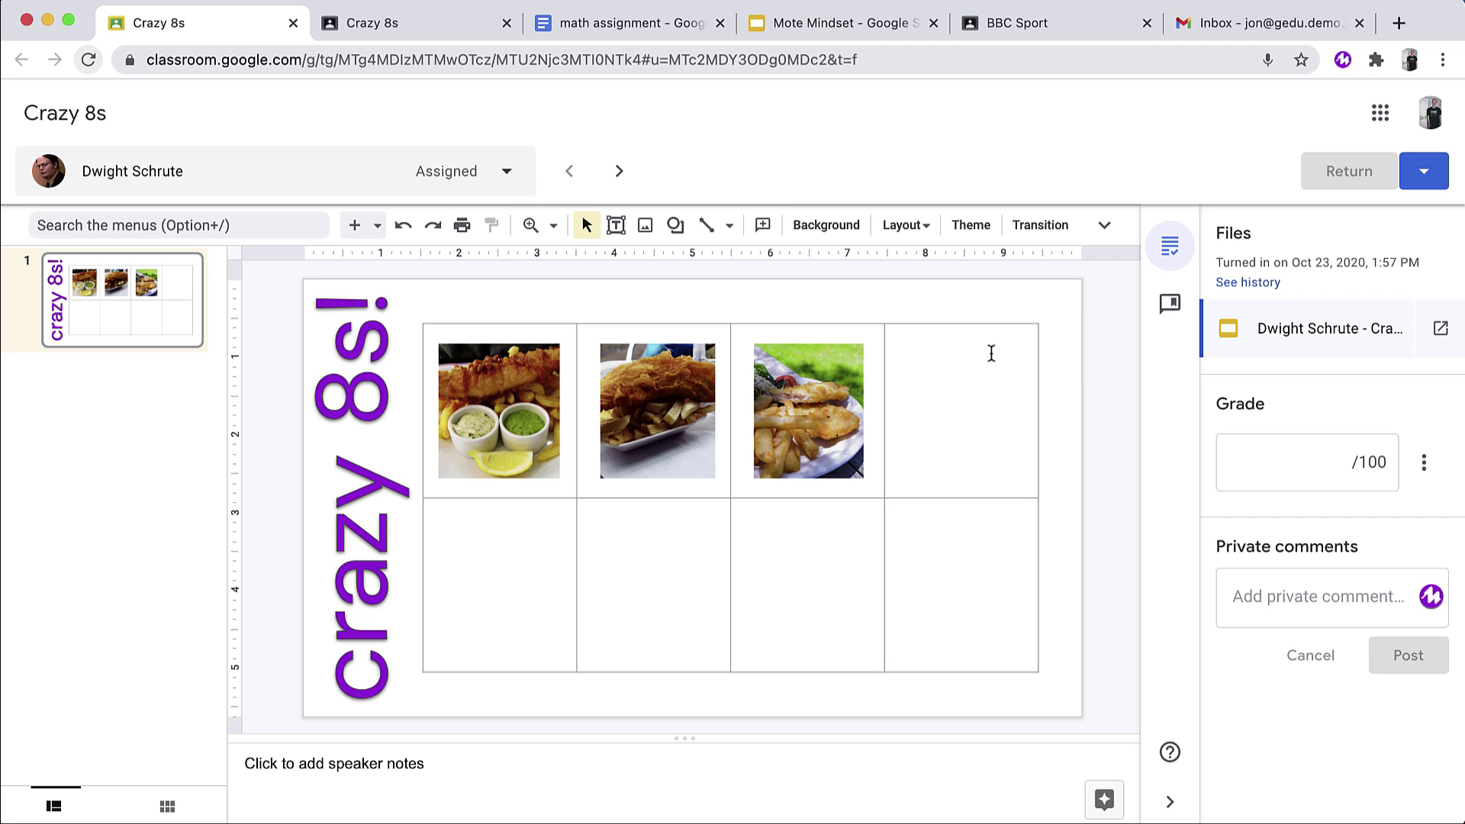
# Record a Mote voice note into a new comment on the third fish-and-chips photo
pyautogui.click(826, 373)
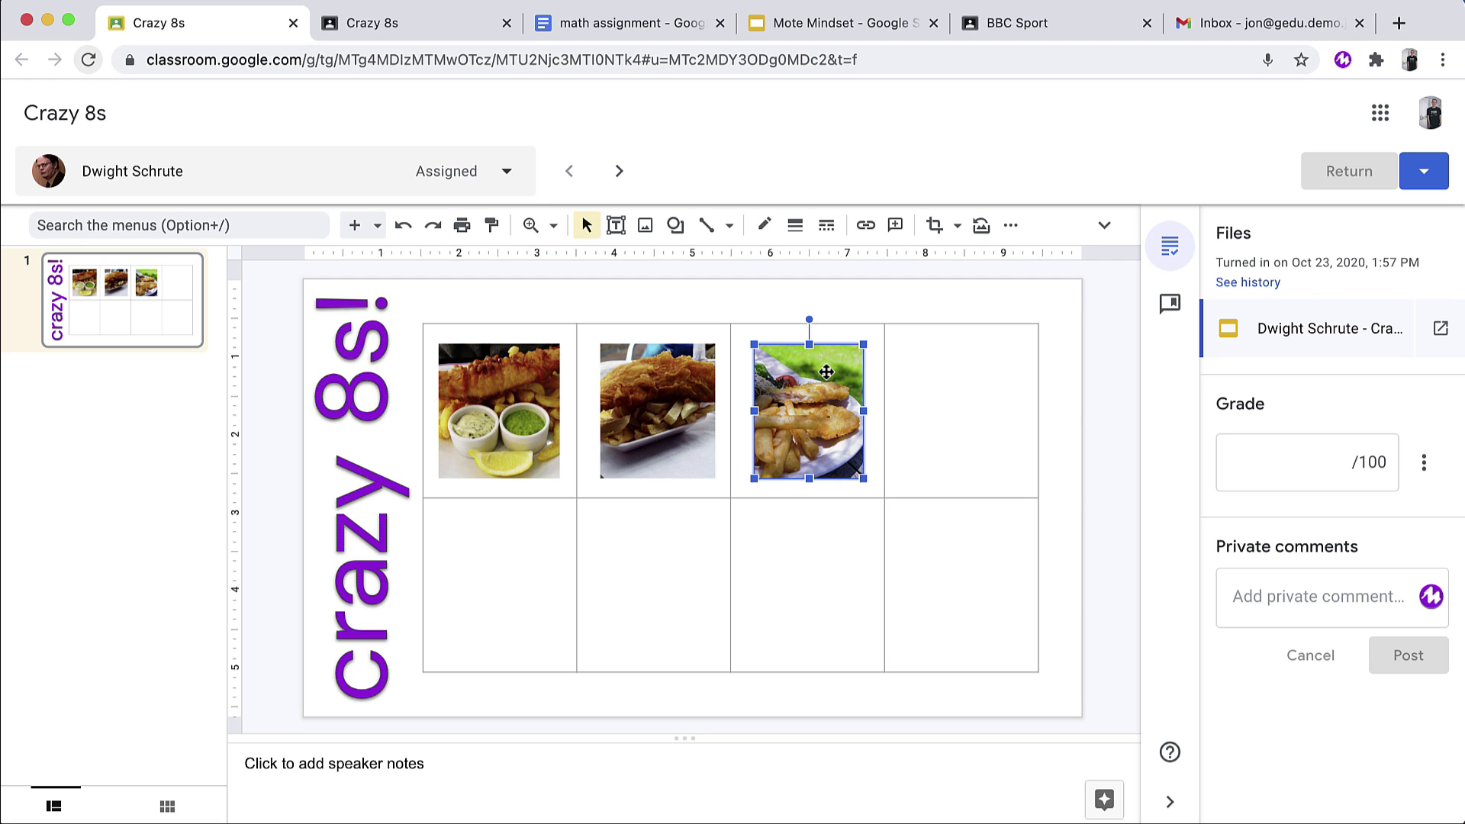
pyautogui.click(896, 225)
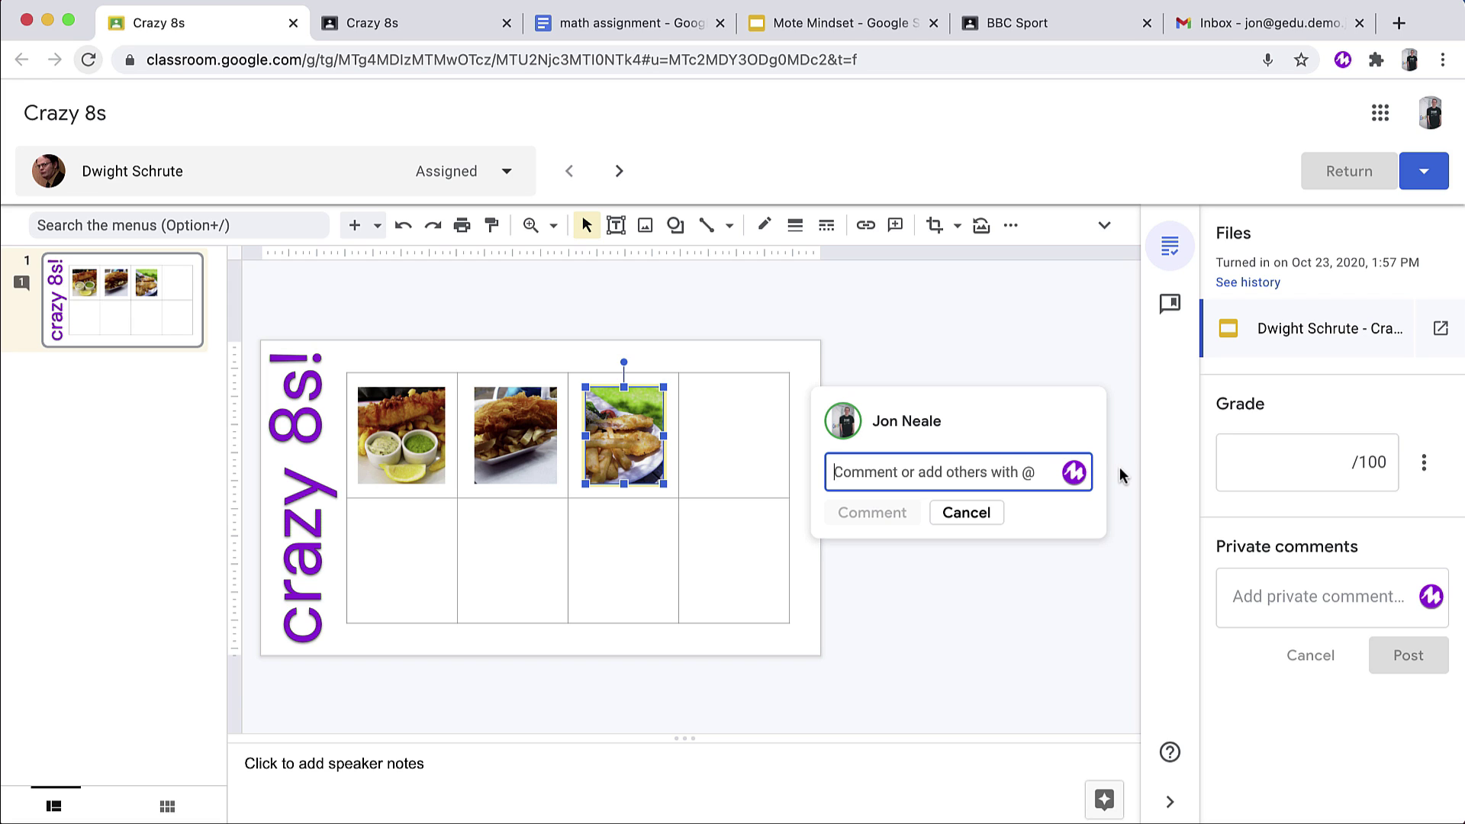
pyautogui.click(1073, 472)
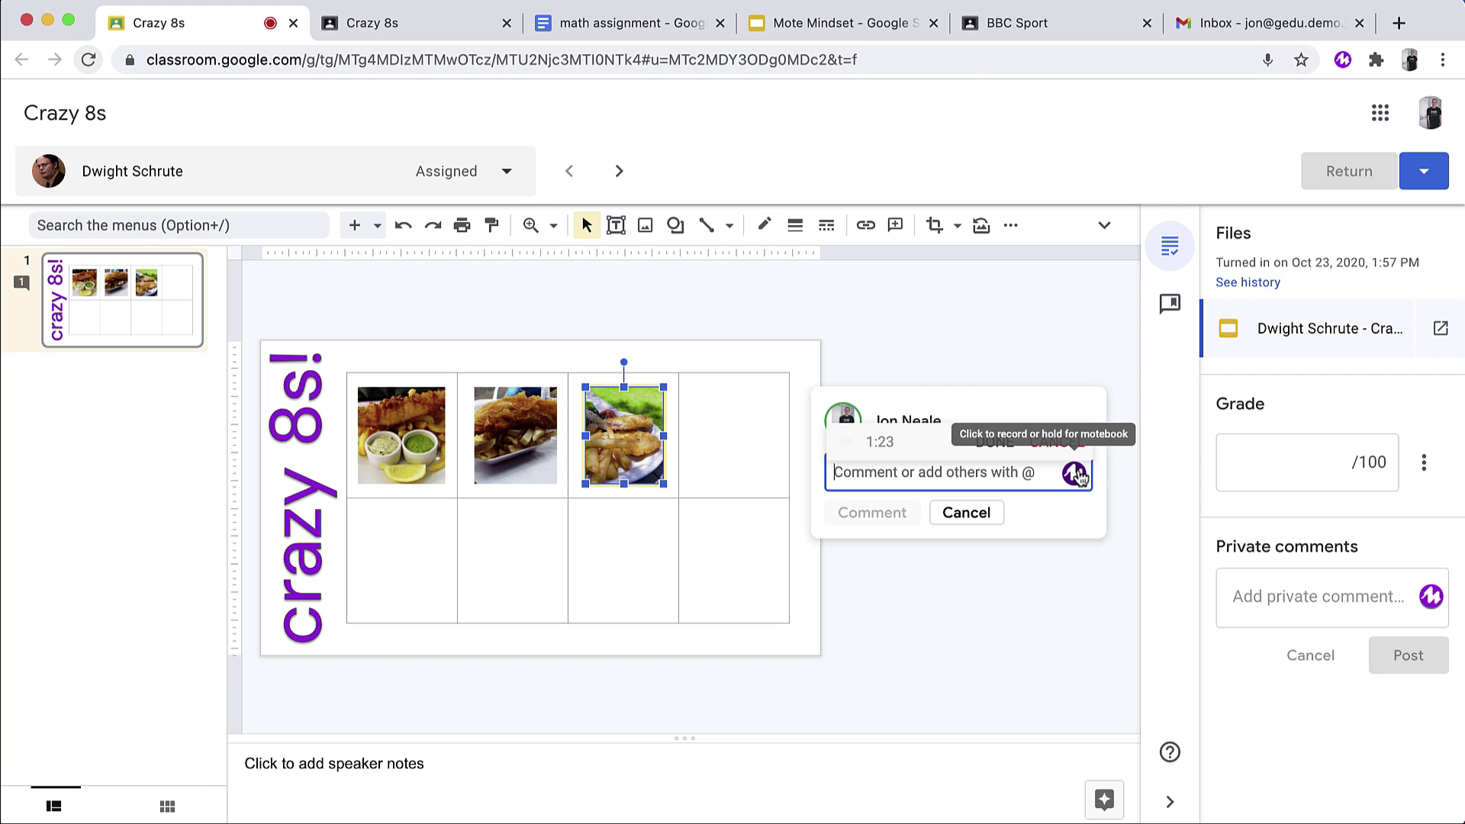
pyautogui.click(1075, 474)
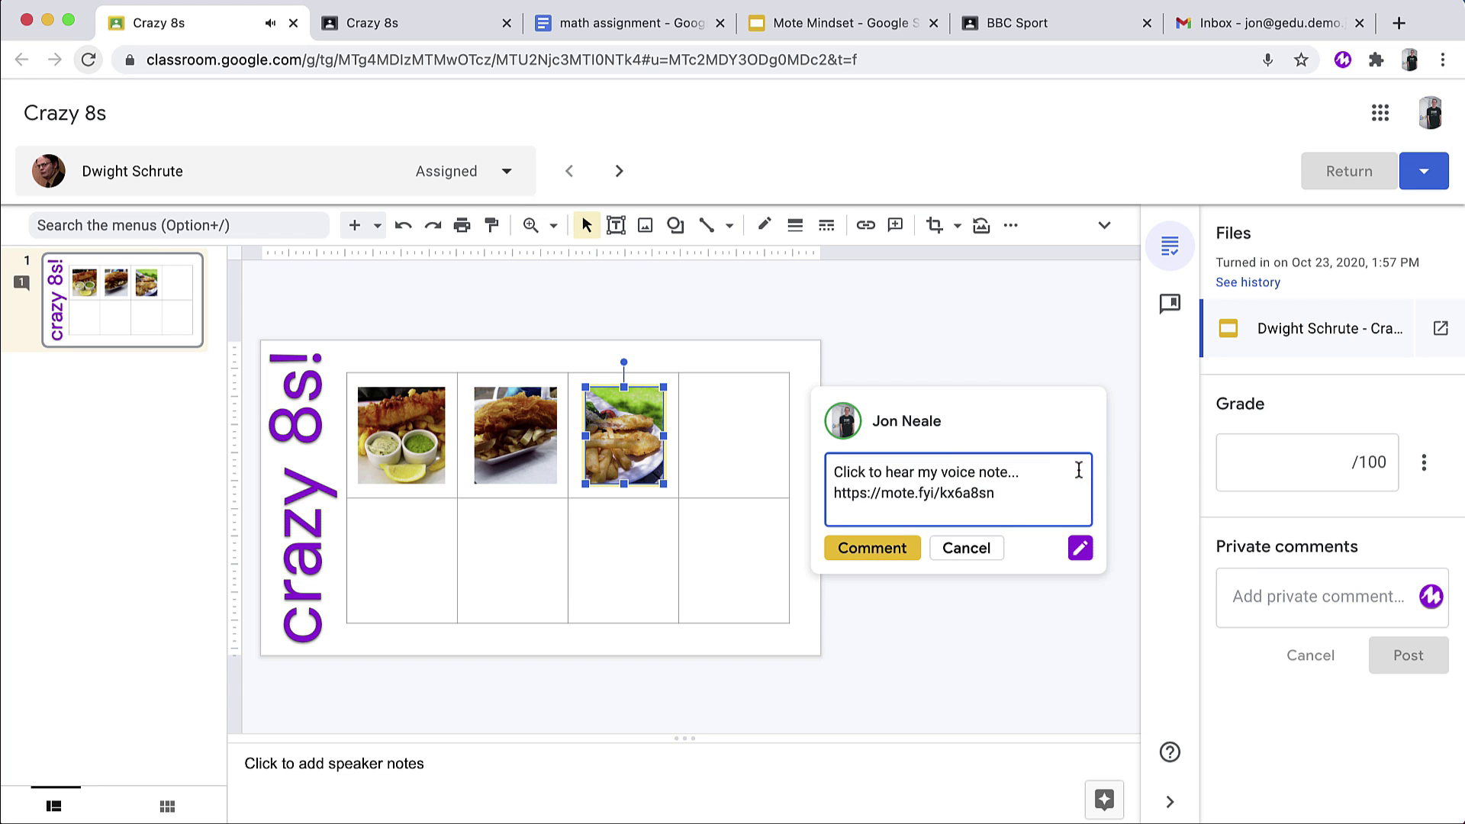
# Post the voice-note comment, then play and pause its 8-second Mote clip
pyautogui.click(874, 557)
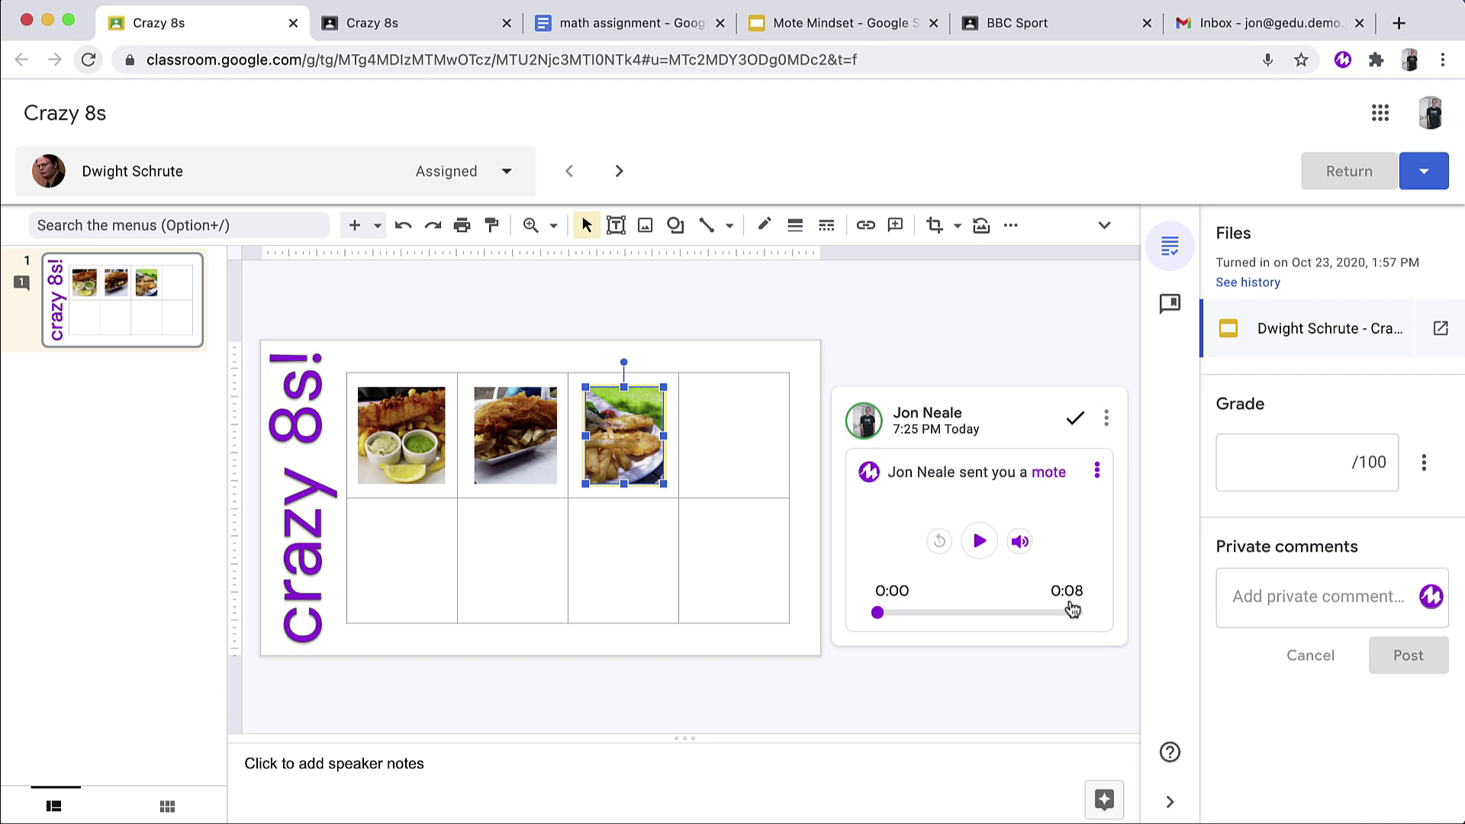
pyautogui.click(984, 543)
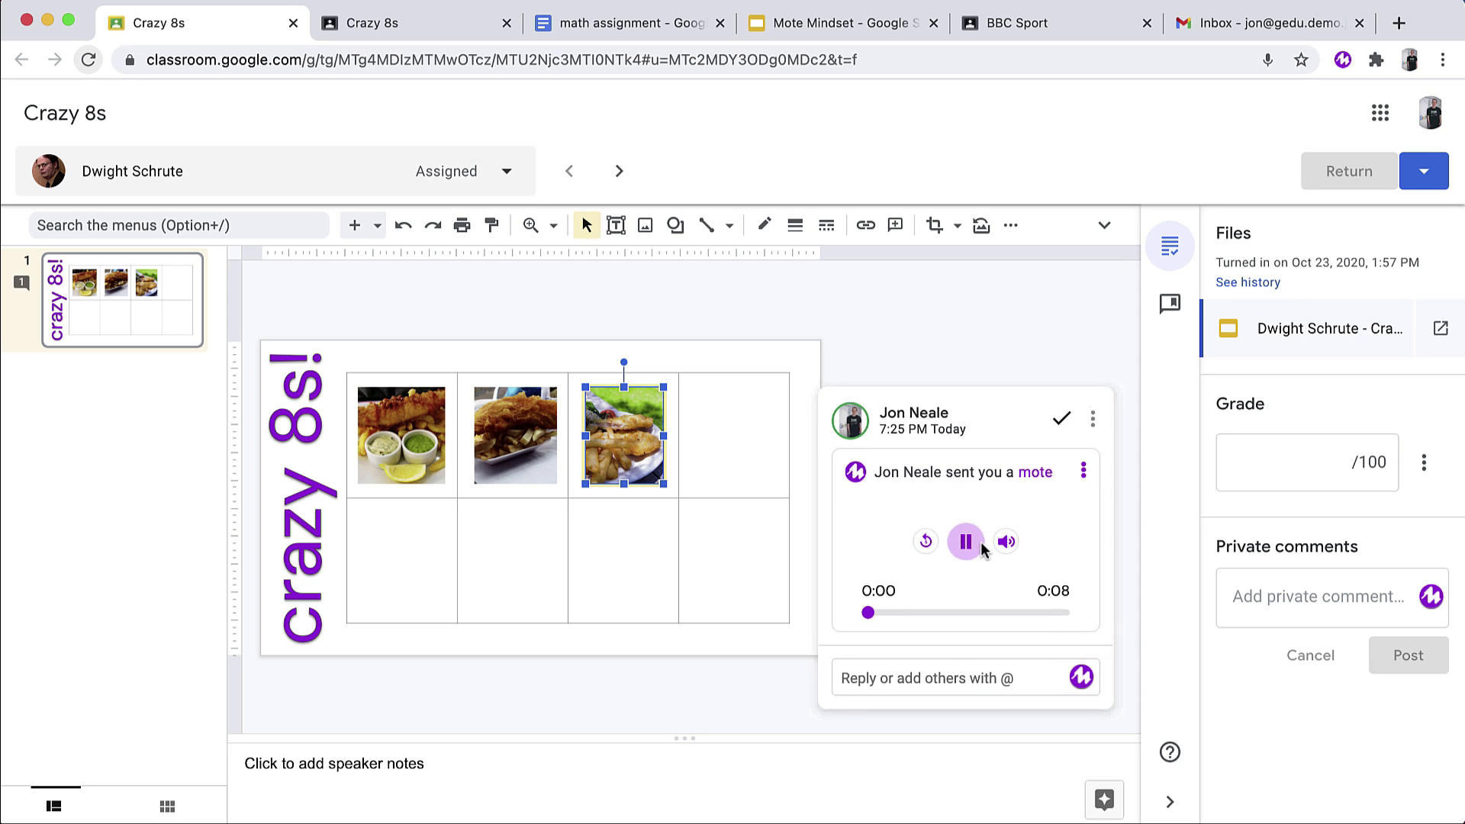
pyautogui.click(963, 546)
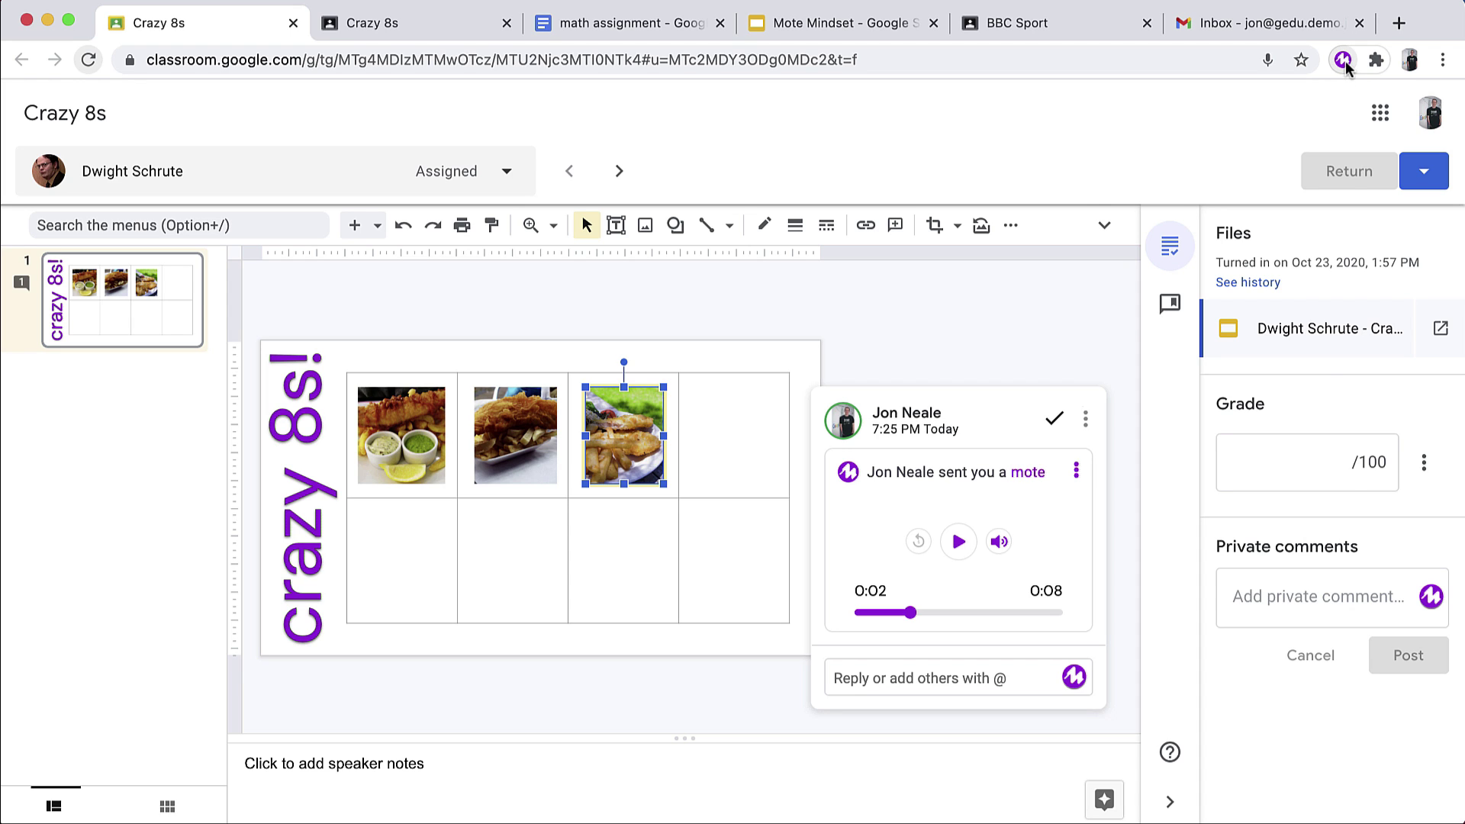
# Enable Mote voice transcription in the extension settings with English (UK) as the language
pyautogui.click(1342, 60)
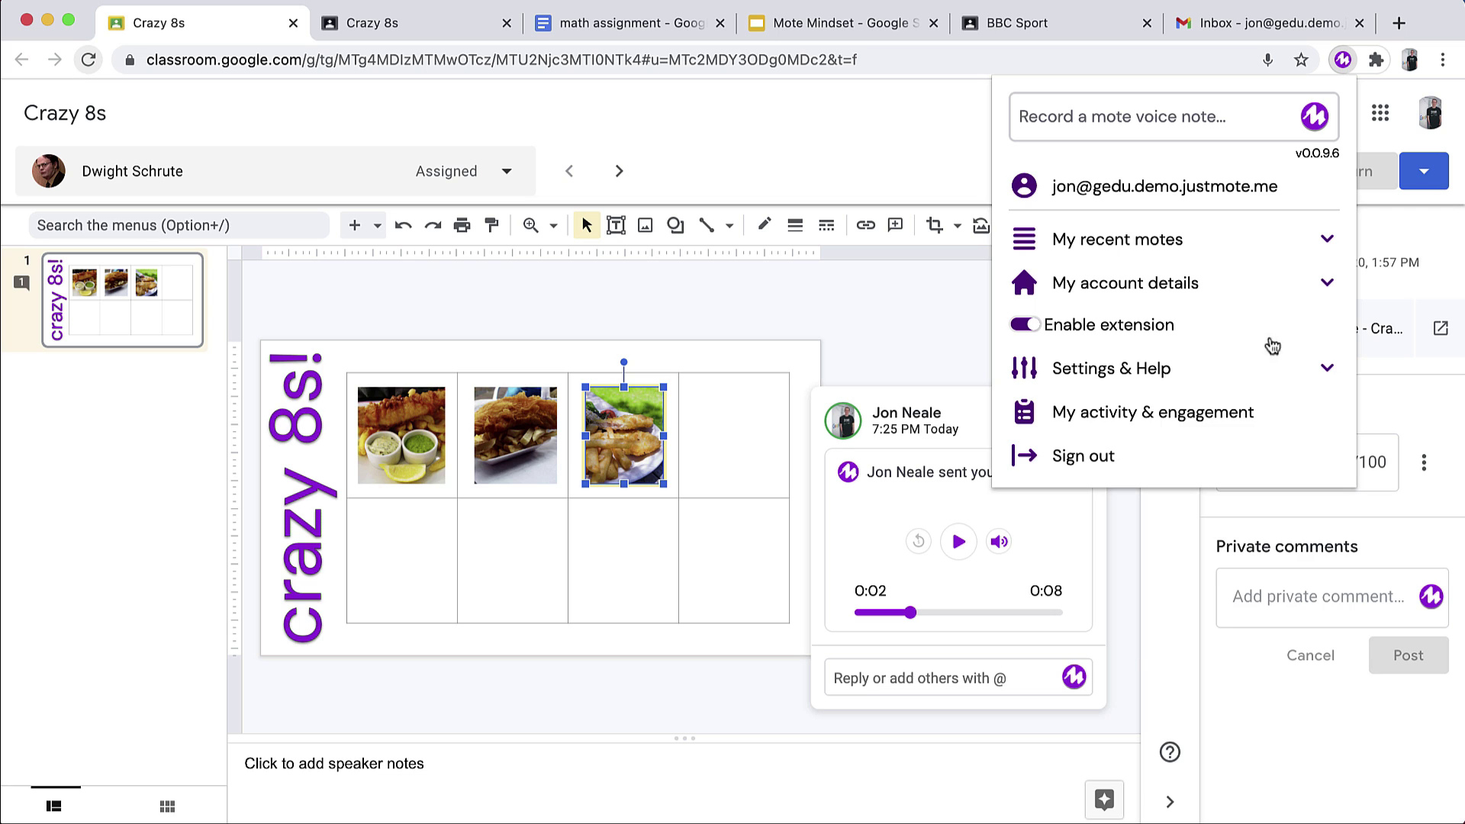
pyautogui.click(1263, 376)
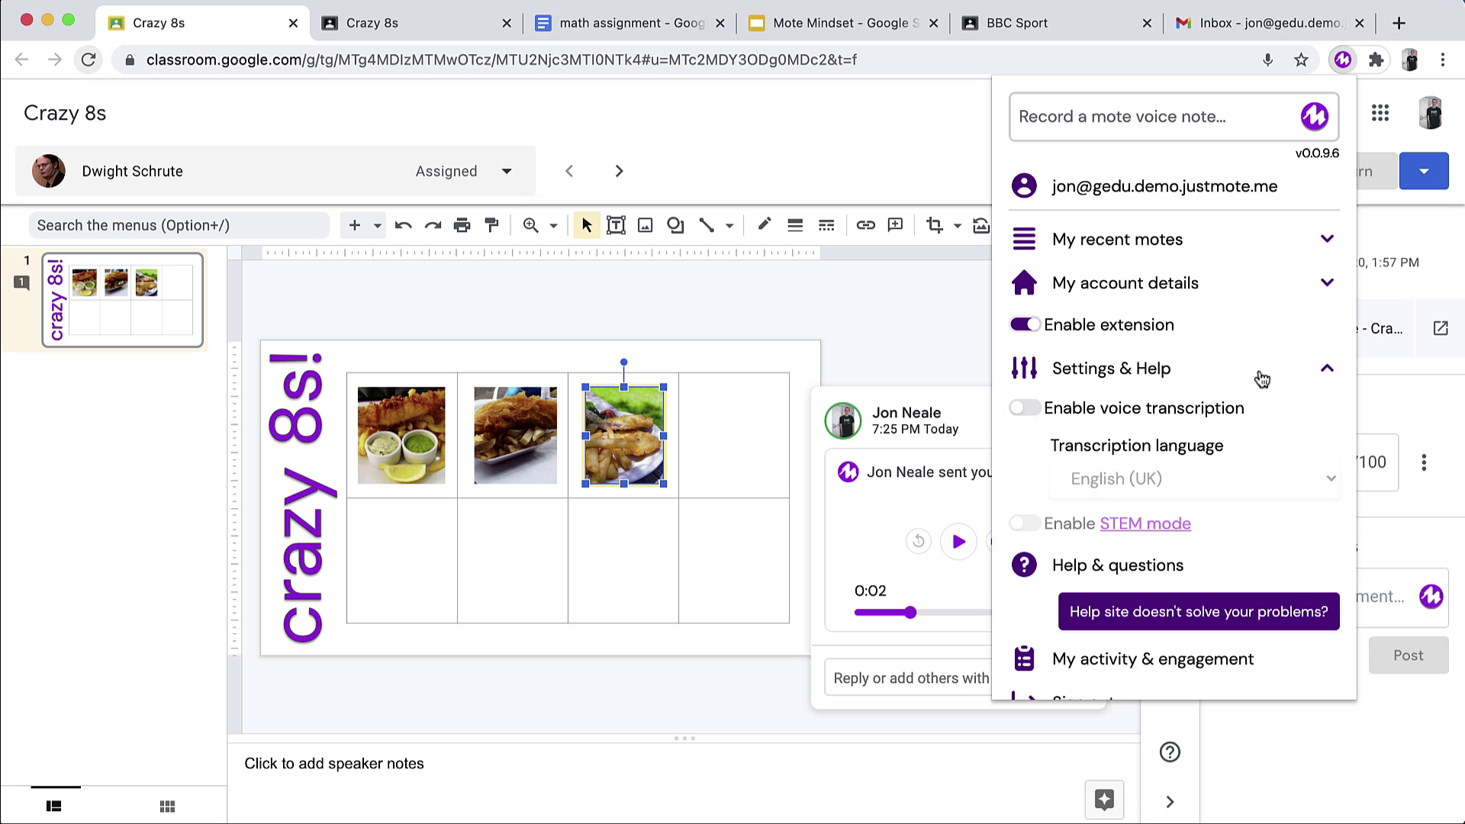
pyautogui.click(1026, 408)
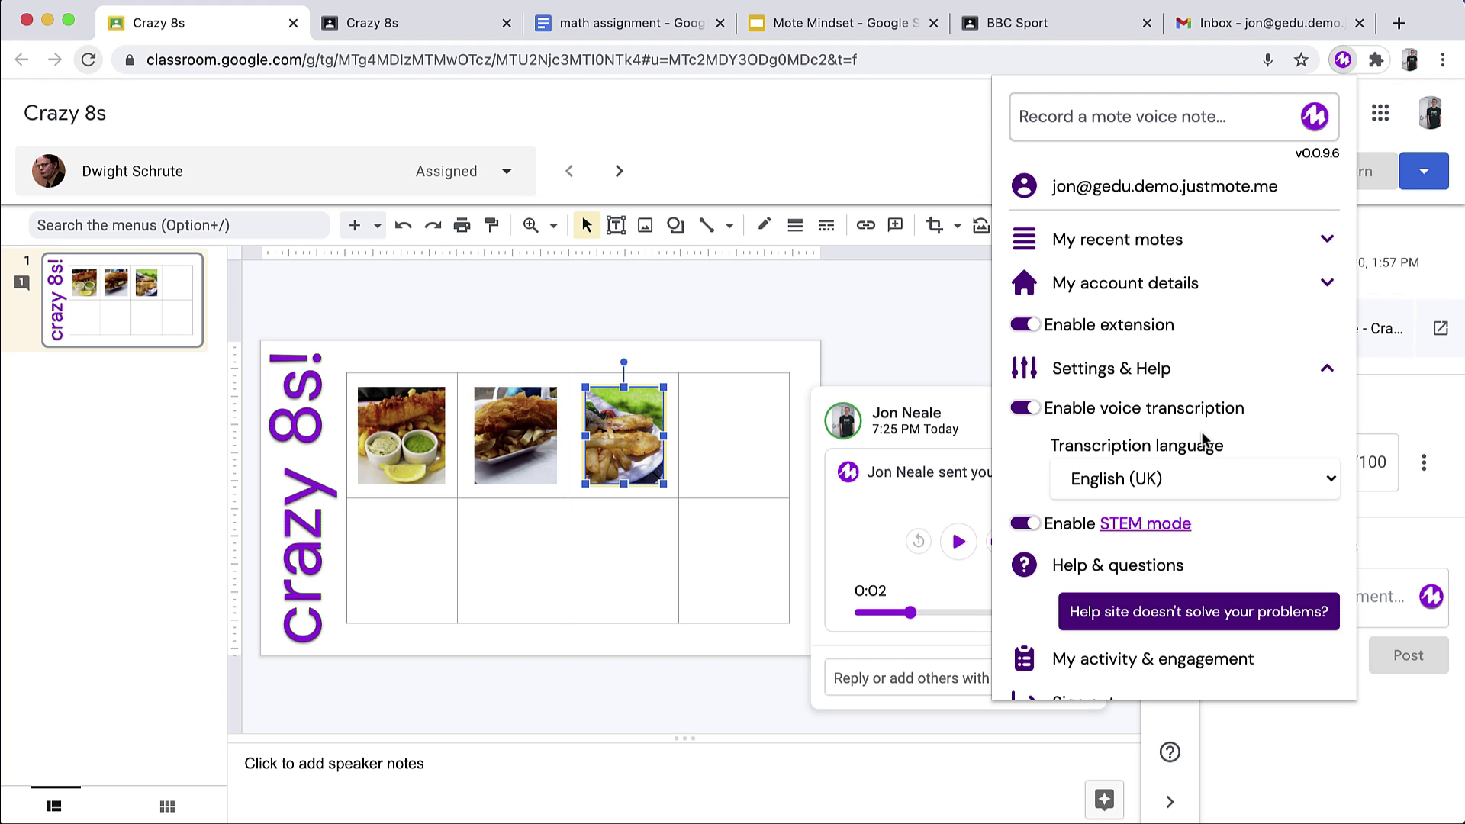
pyautogui.click(1233, 476)
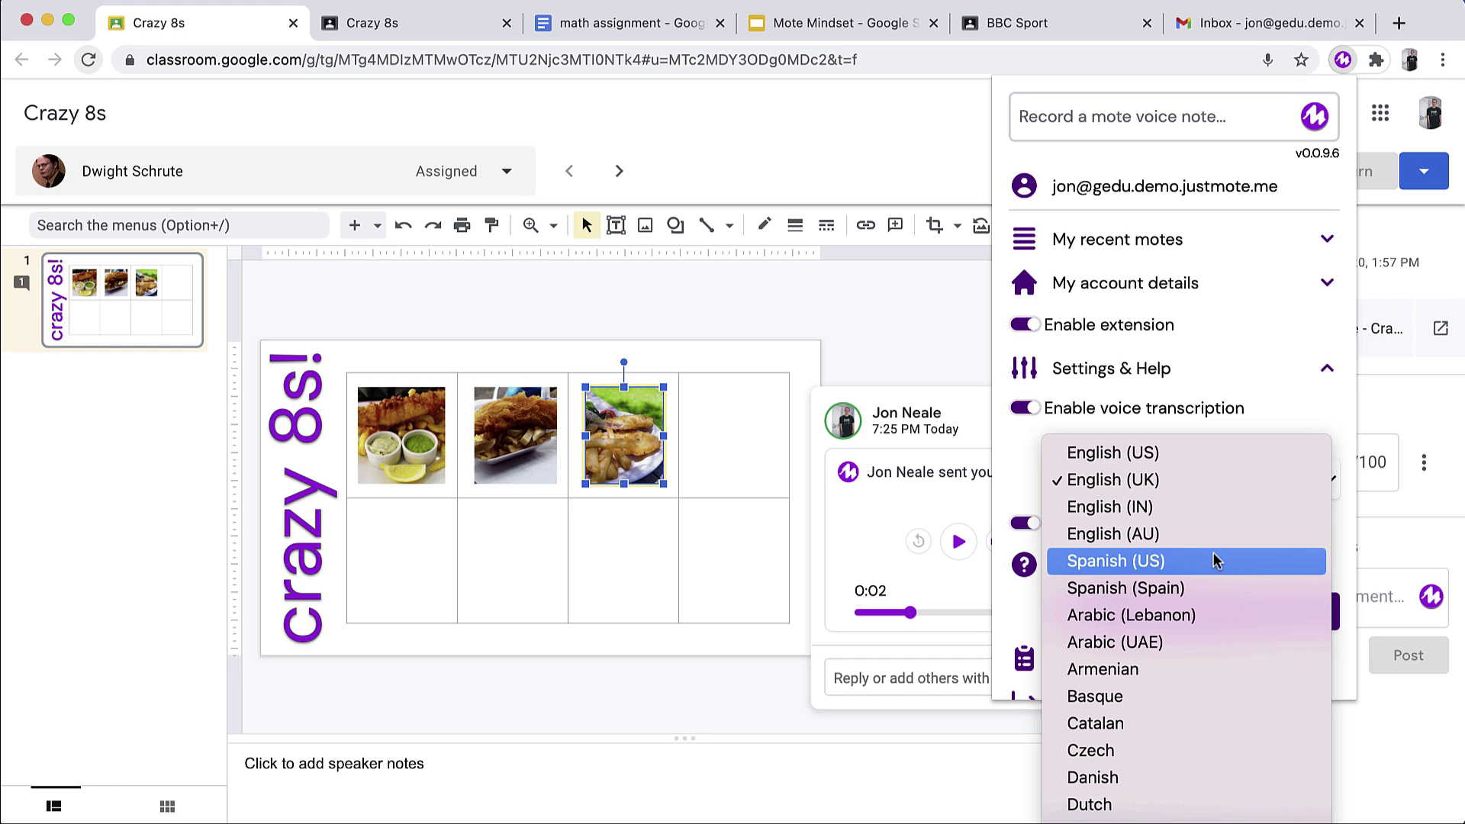
pyautogui.click(1101, 487)
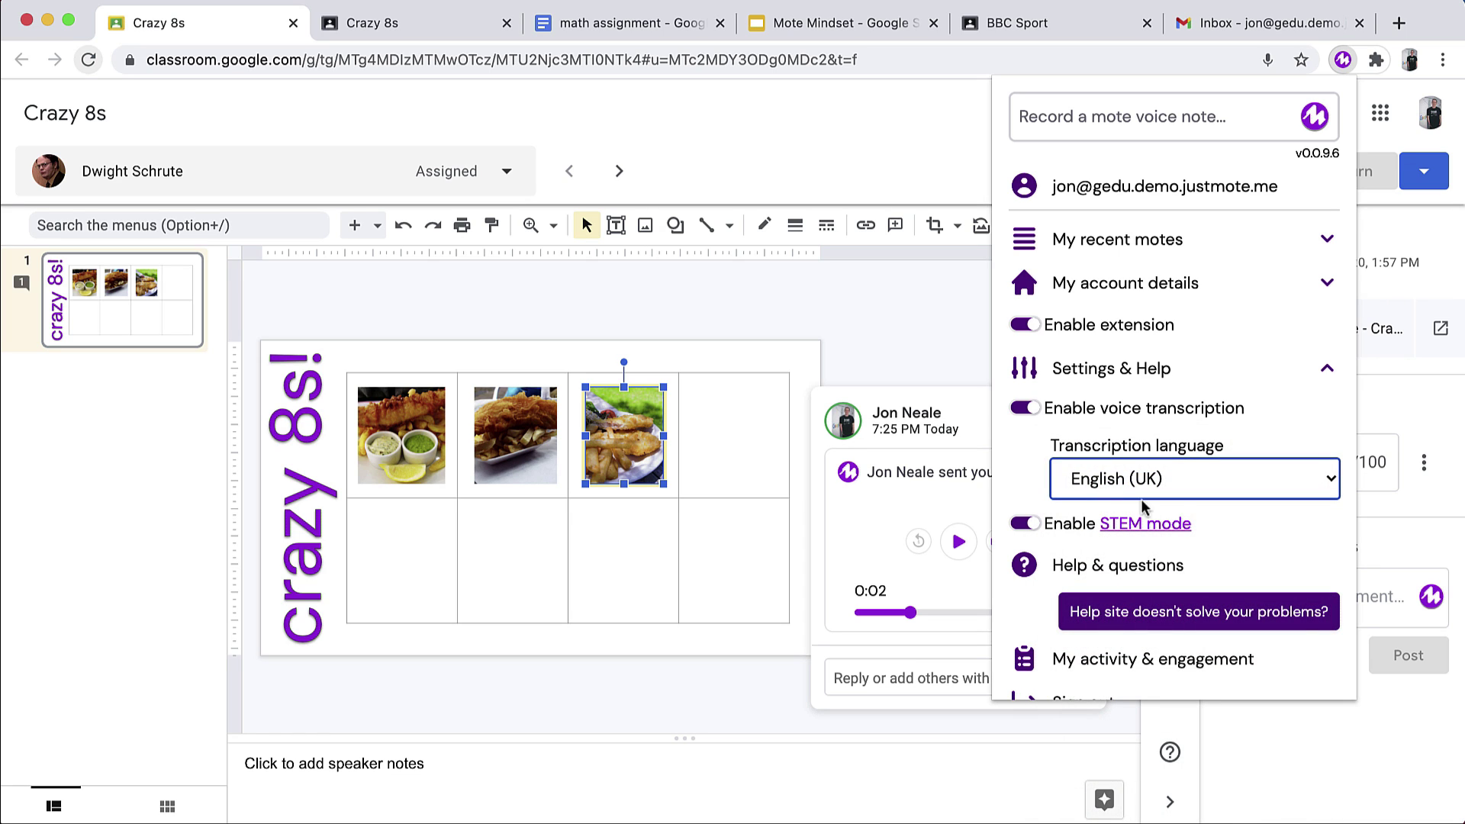
pyautogui.click(1427, 553)
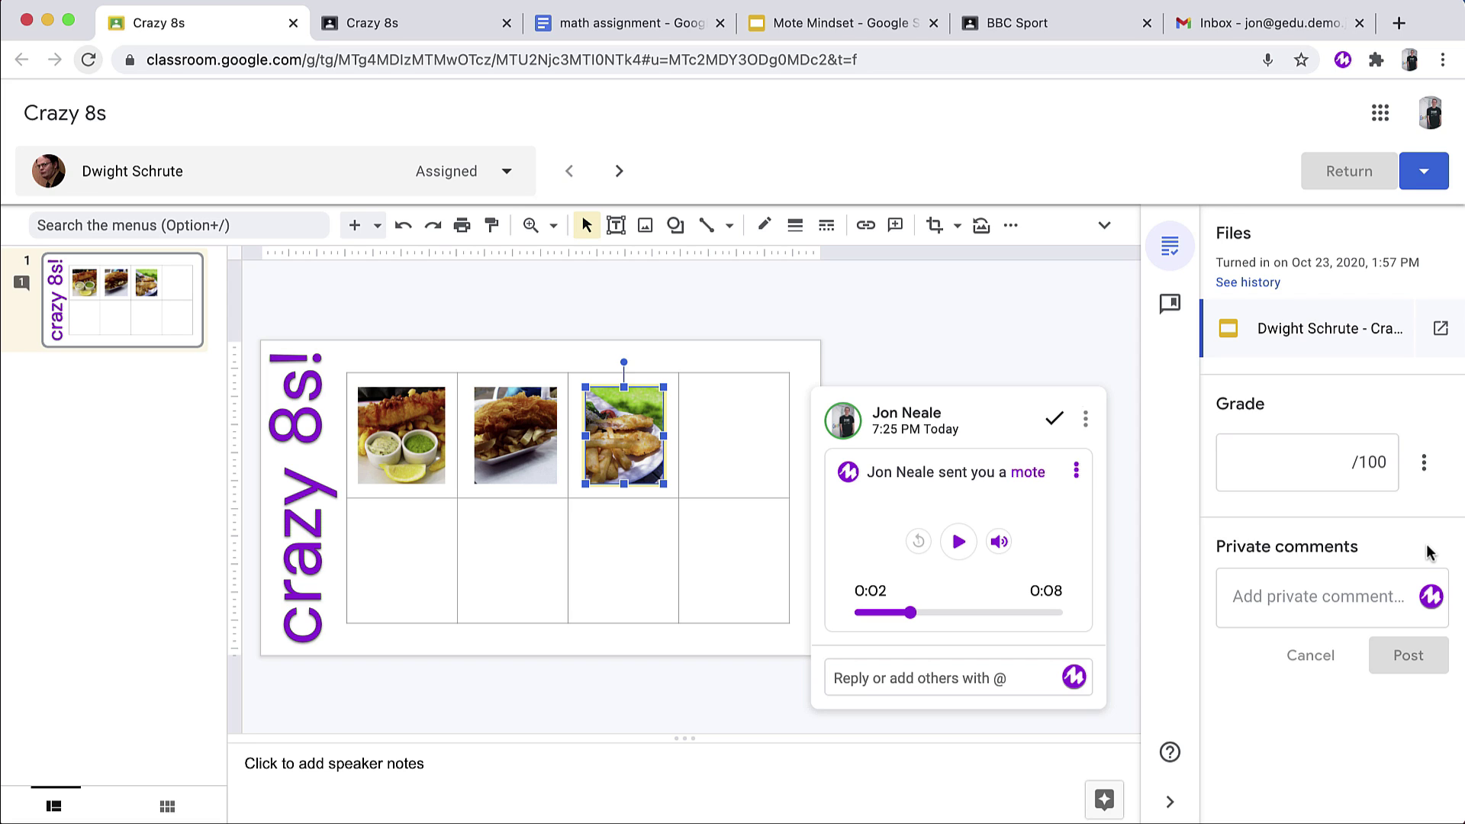
# Record a 5-second Mote voice note in the private comment and play it back from its transcript
pyautogui.click(1432, 599)
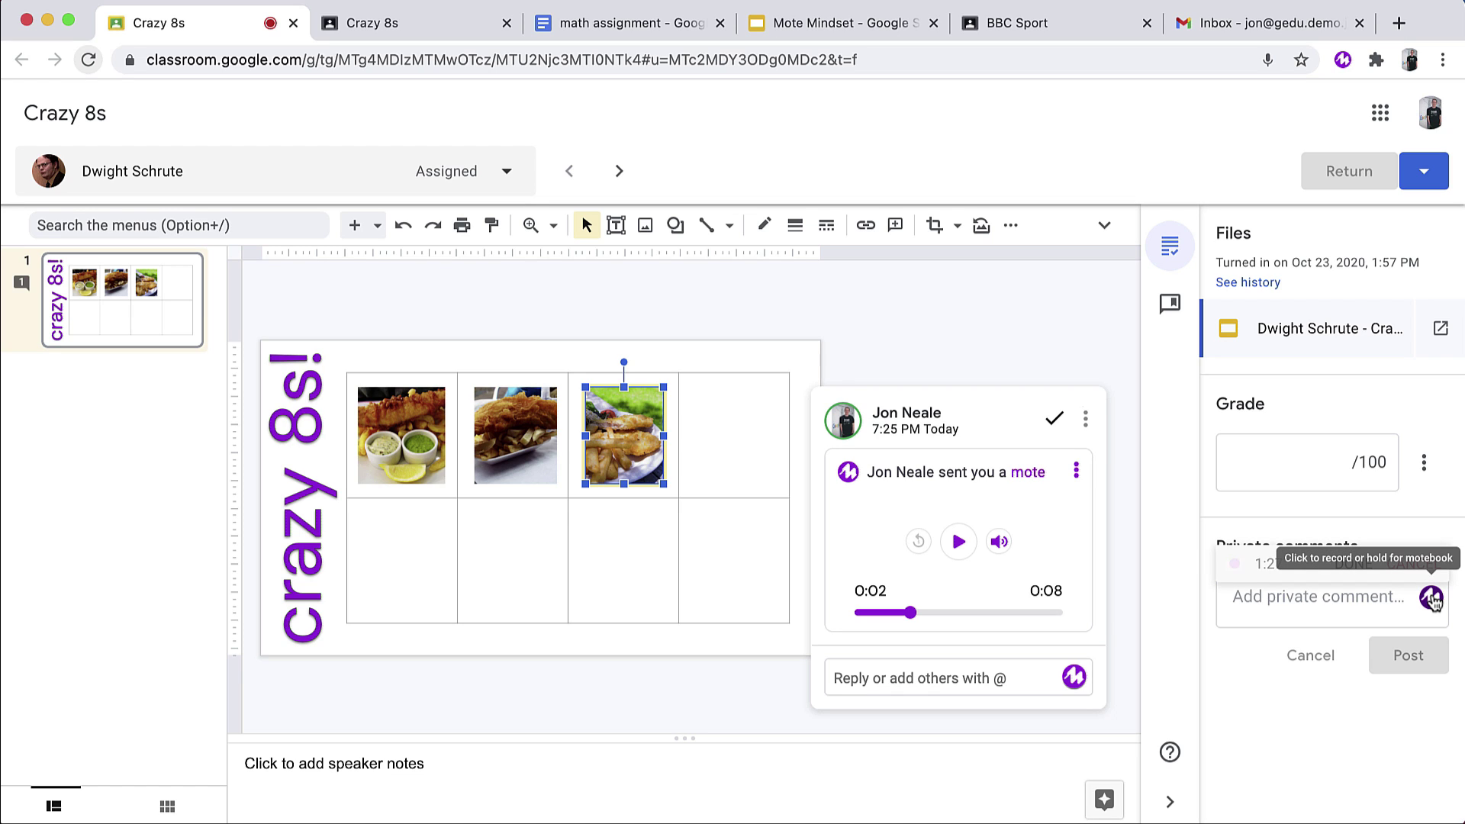
pyautogui.click(1432, 599)
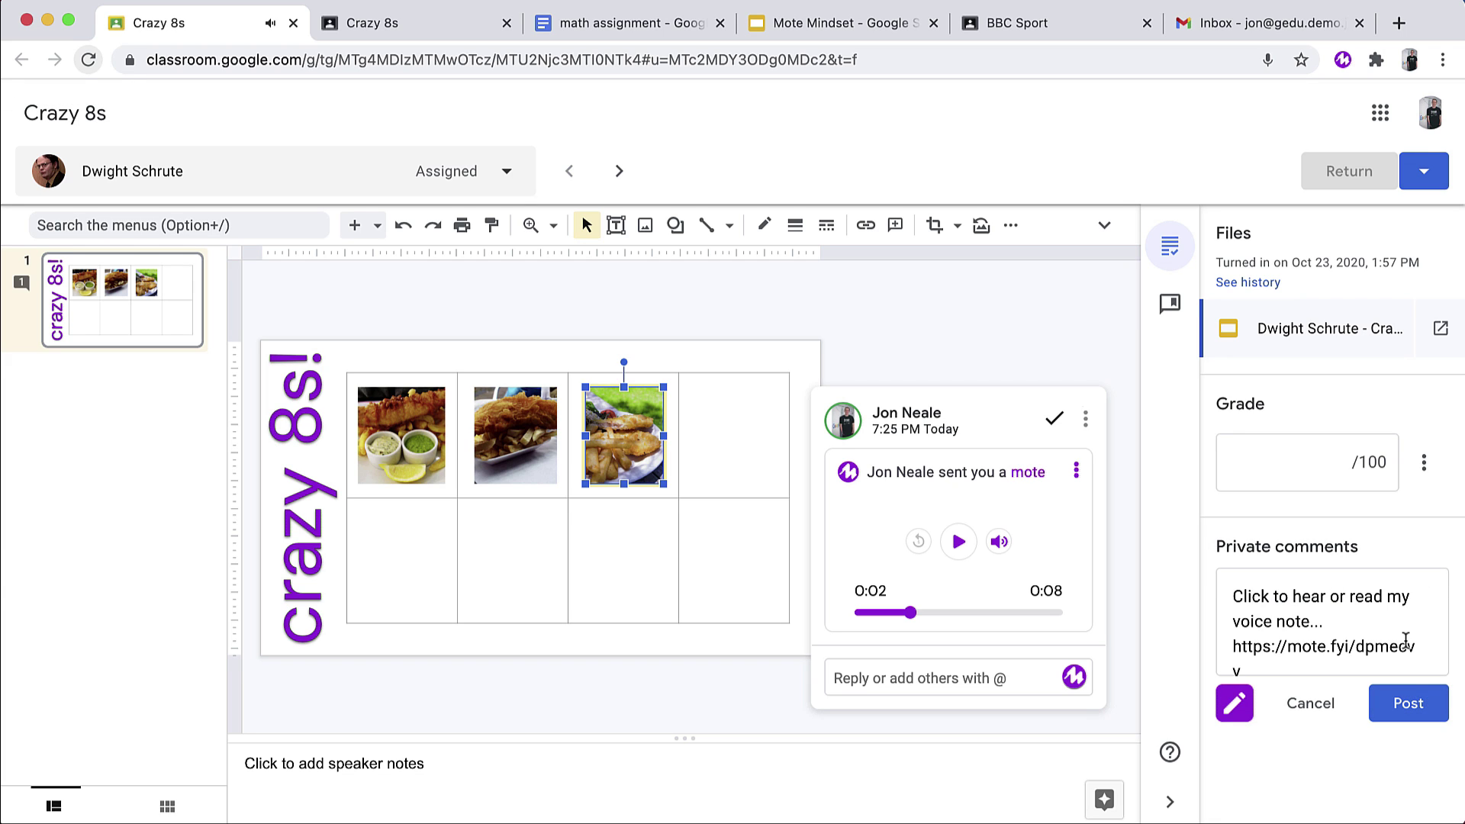
pyautogui.click(1249, 714)
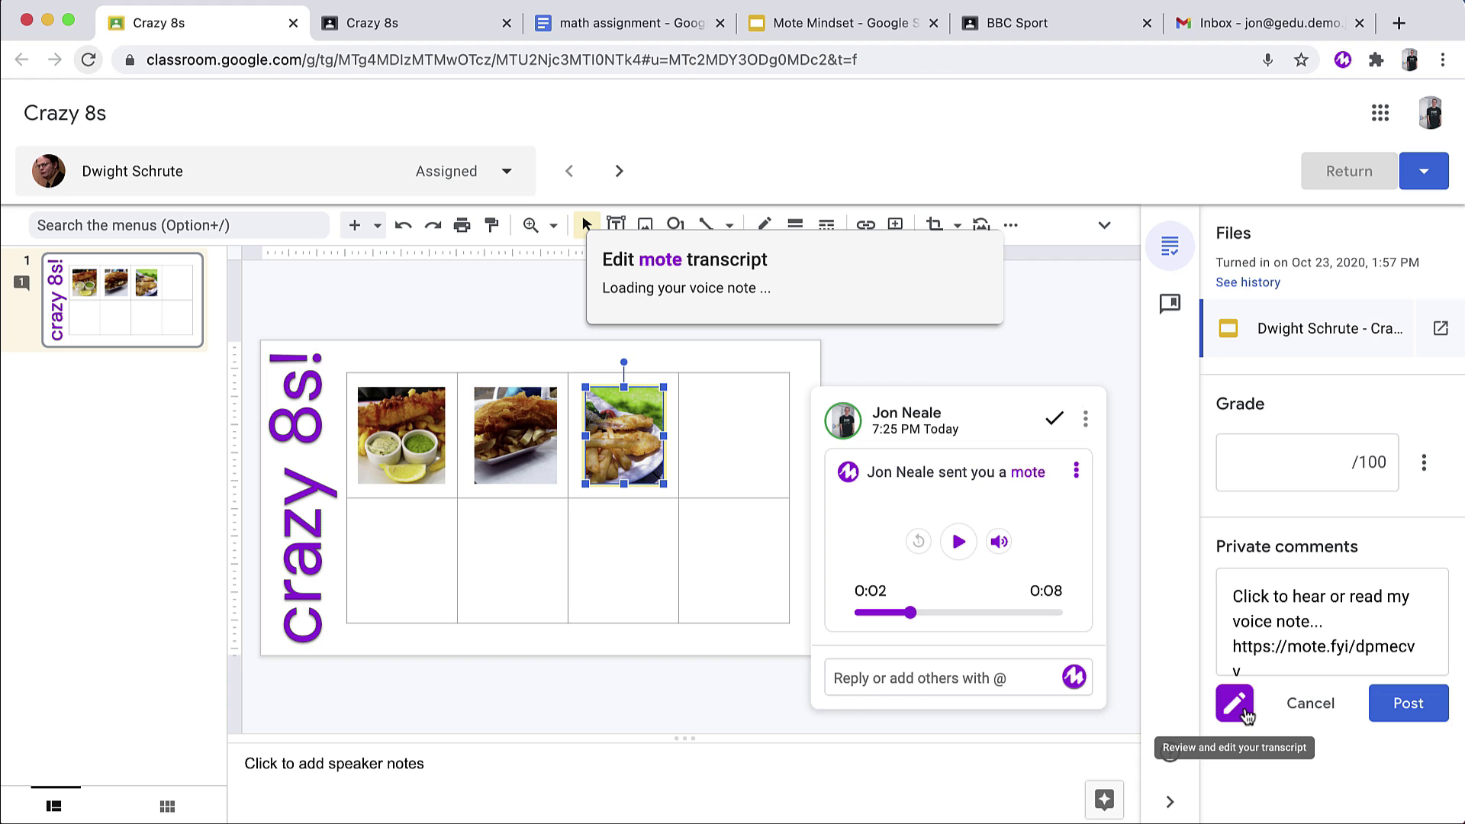
pyautogui.click(631, 378)
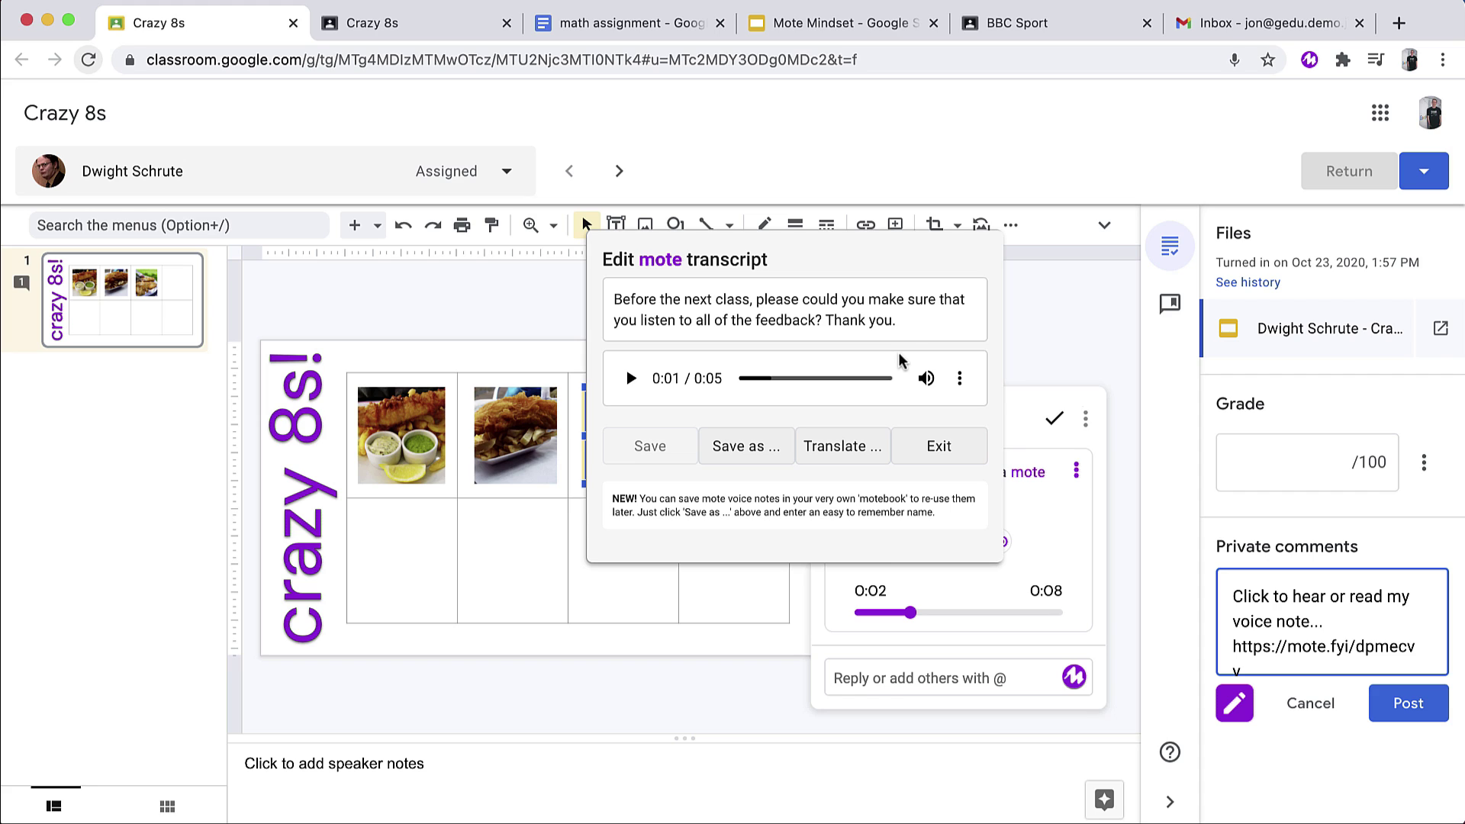
pyautogui.press('BackSpace')
# Save the voice note to the motebook as 'Check feedback'
pyautogui.click(754, 443)
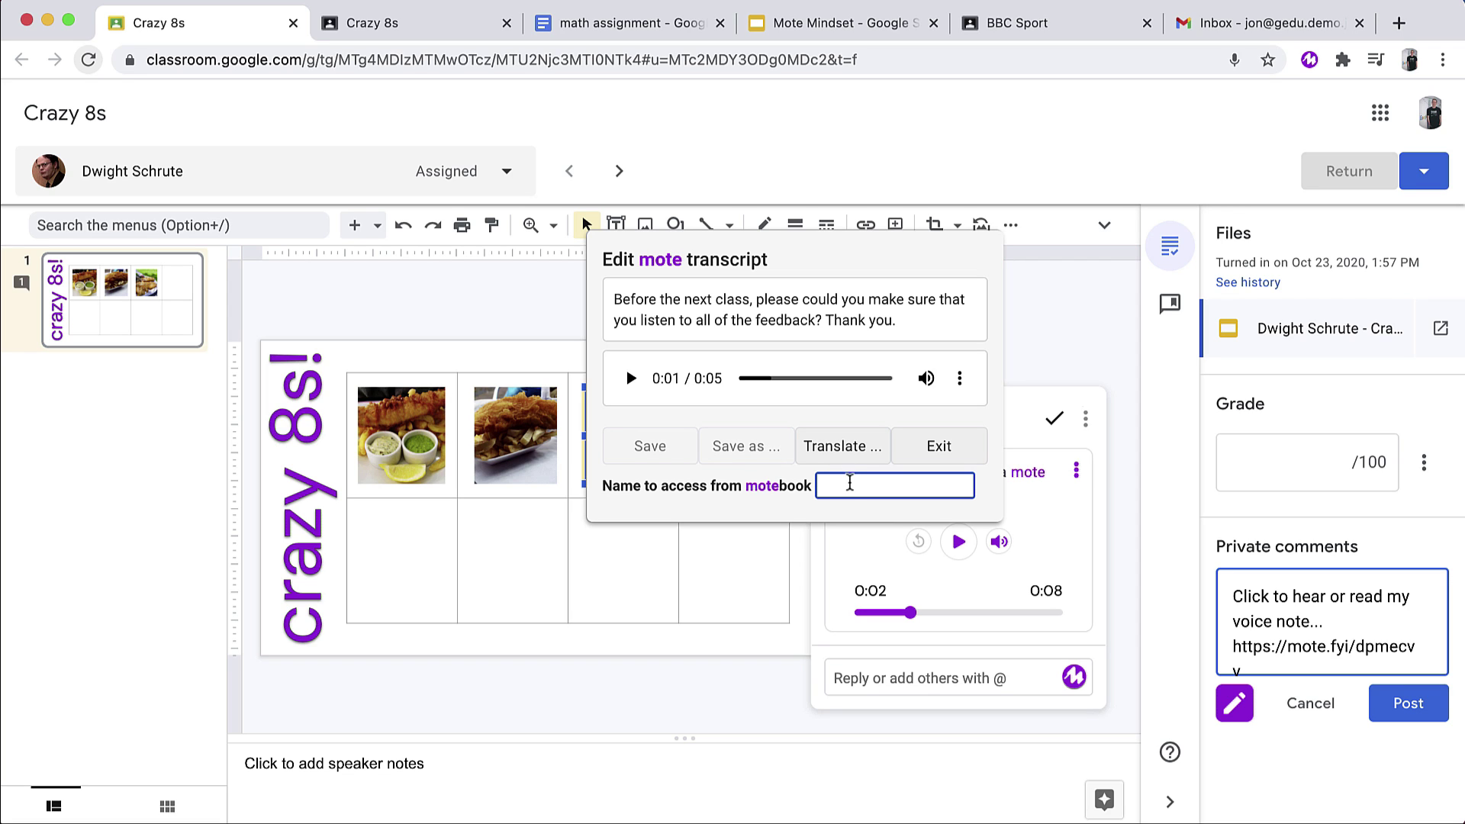
pyautogui.write('Check feedback')
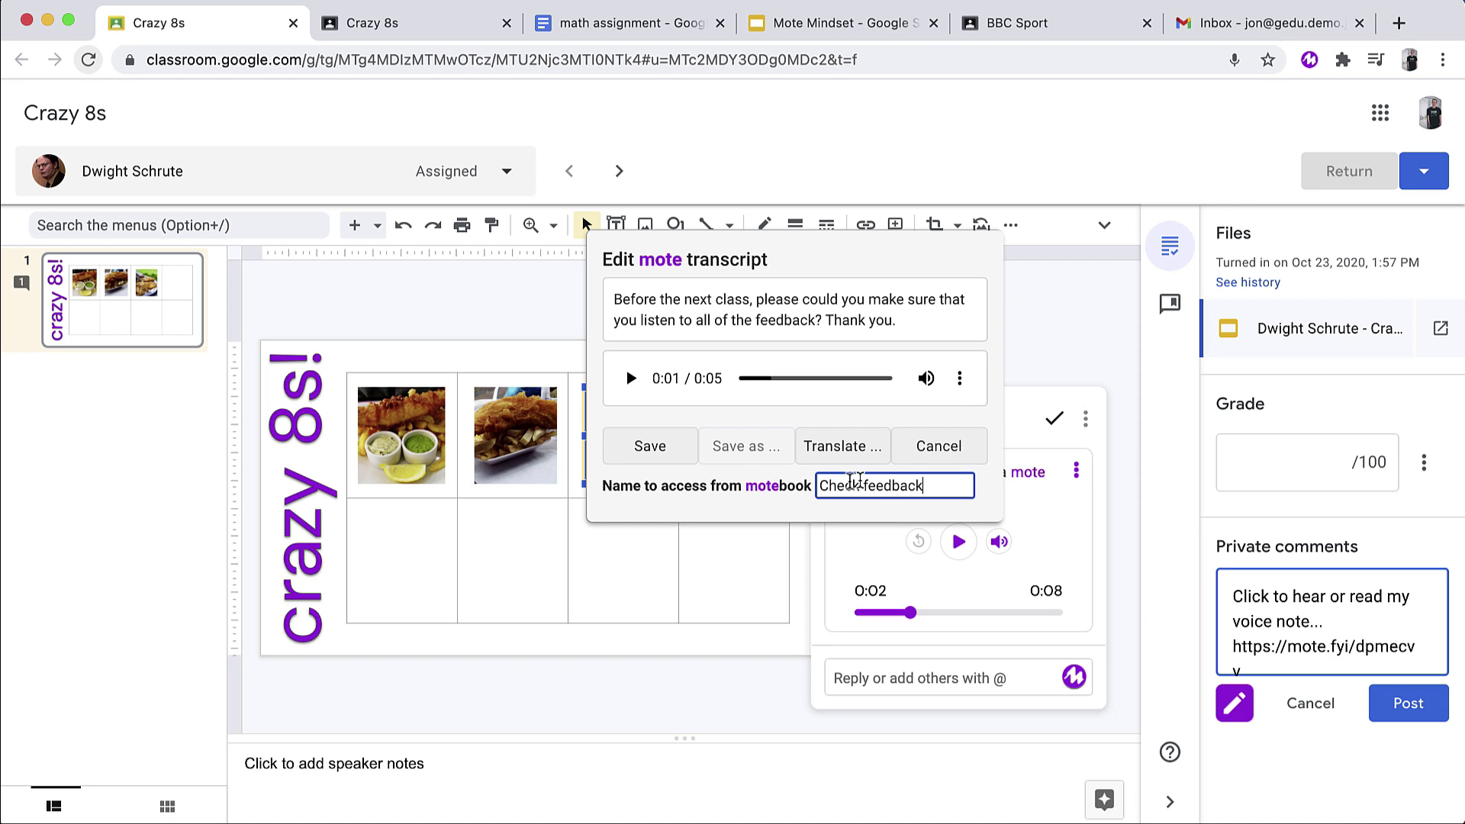
pyautogui.click(683, 452)
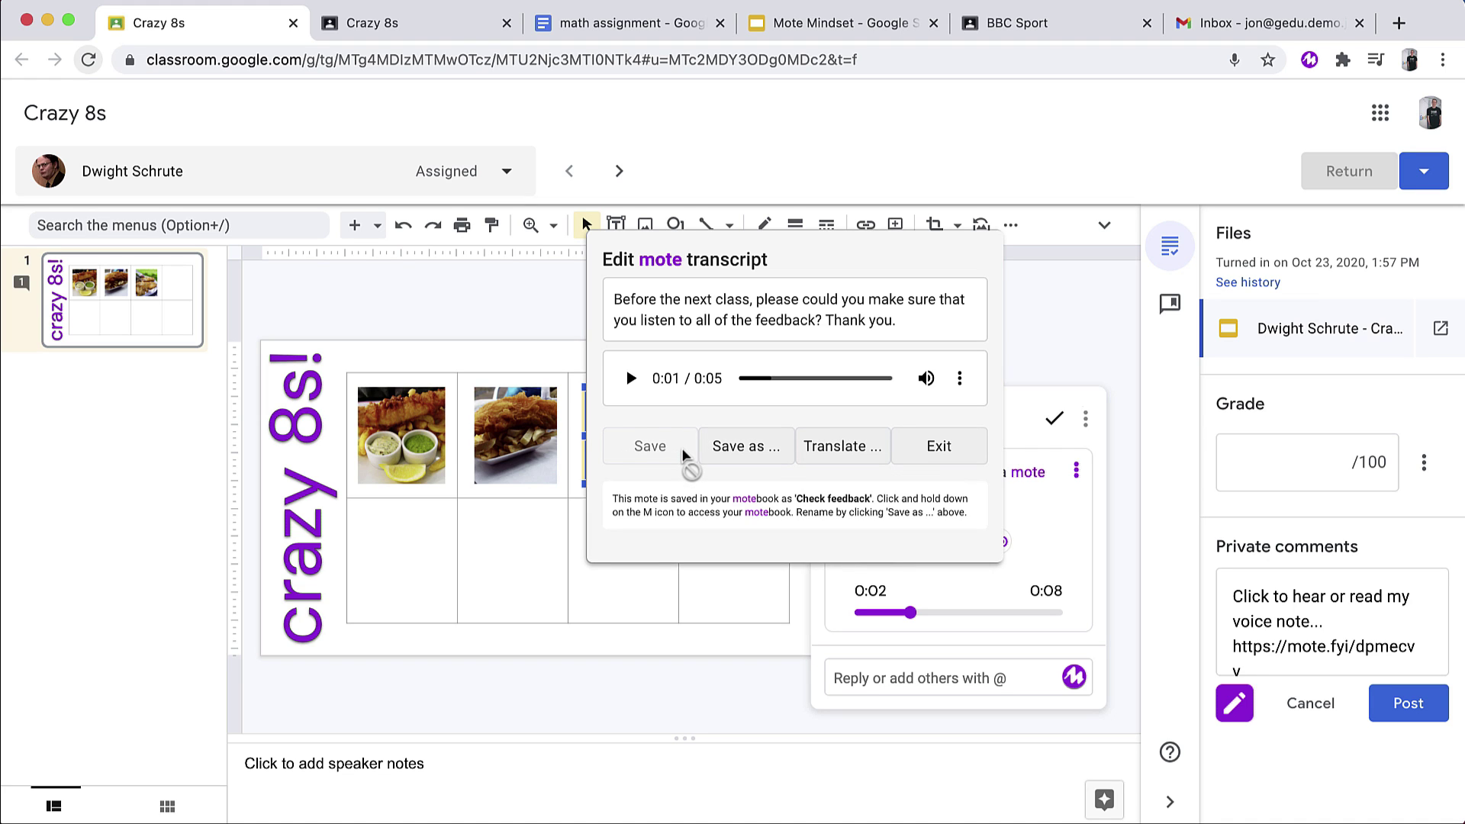
pyautogui.click(938, 446)
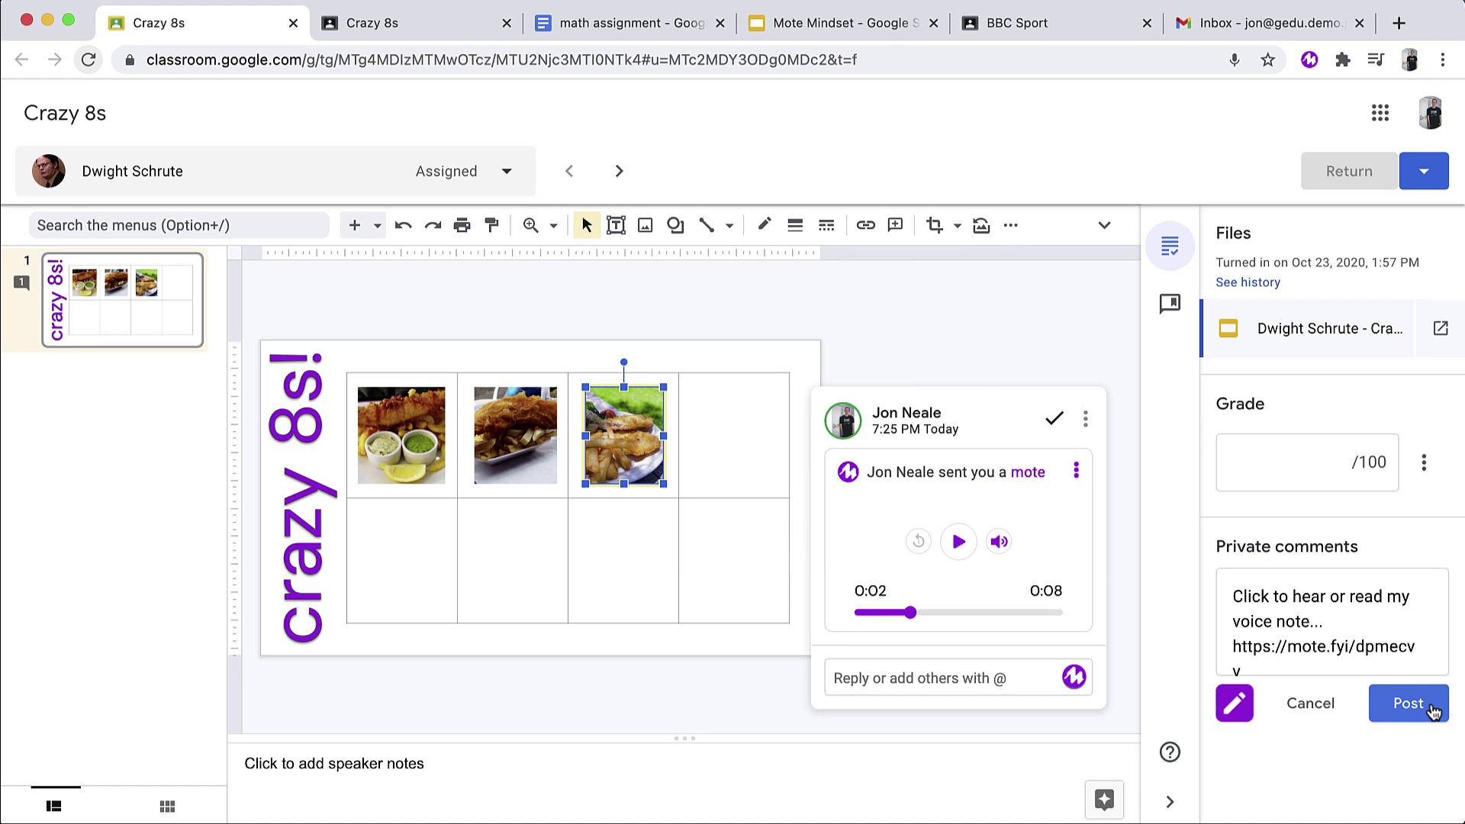
# Post the private comment and expand the voice note's full transcript
pyautogui.click(1432, 712)
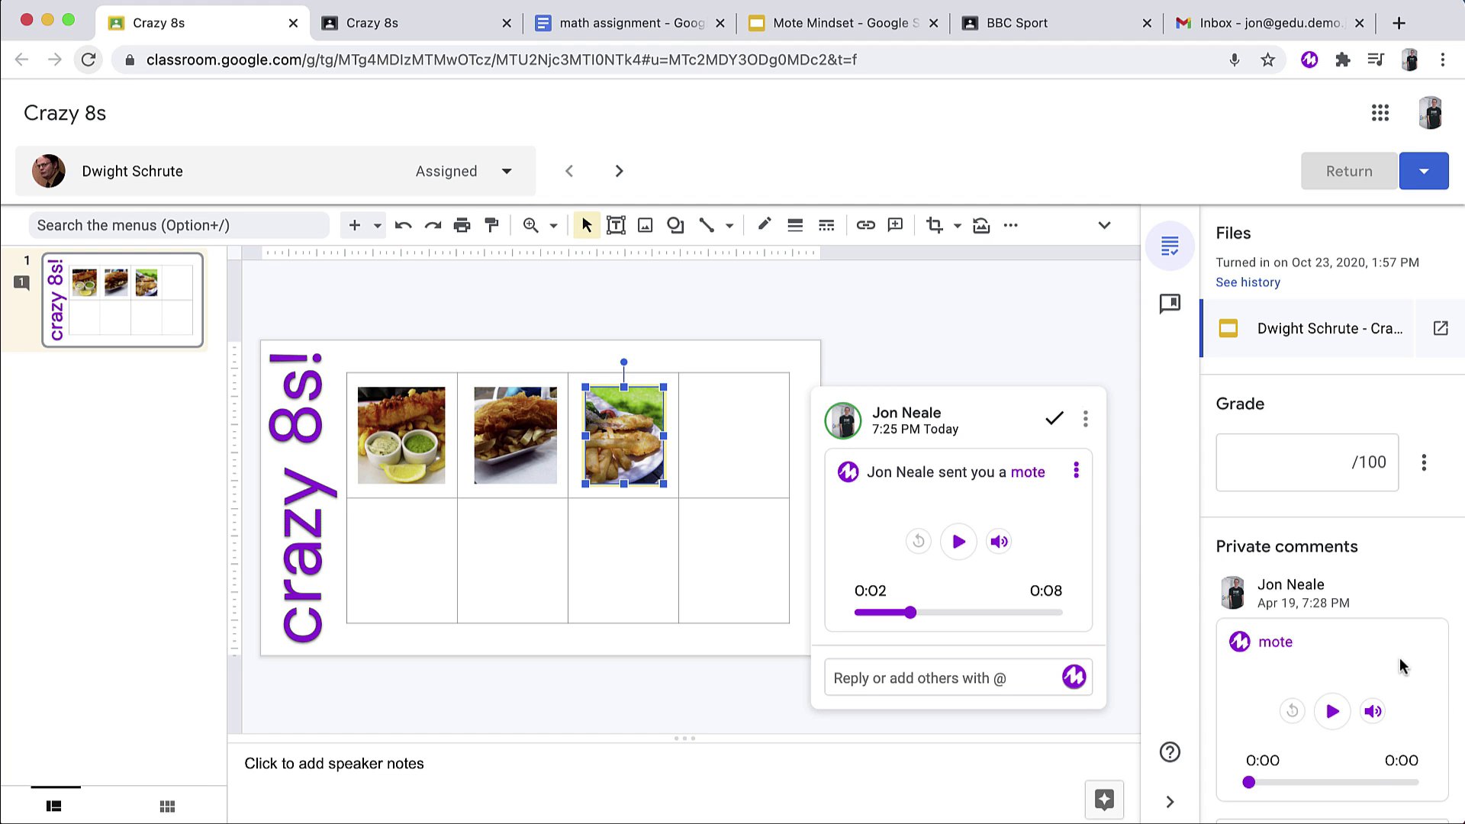
pyautogui.scroll(-2, 1420, 679)
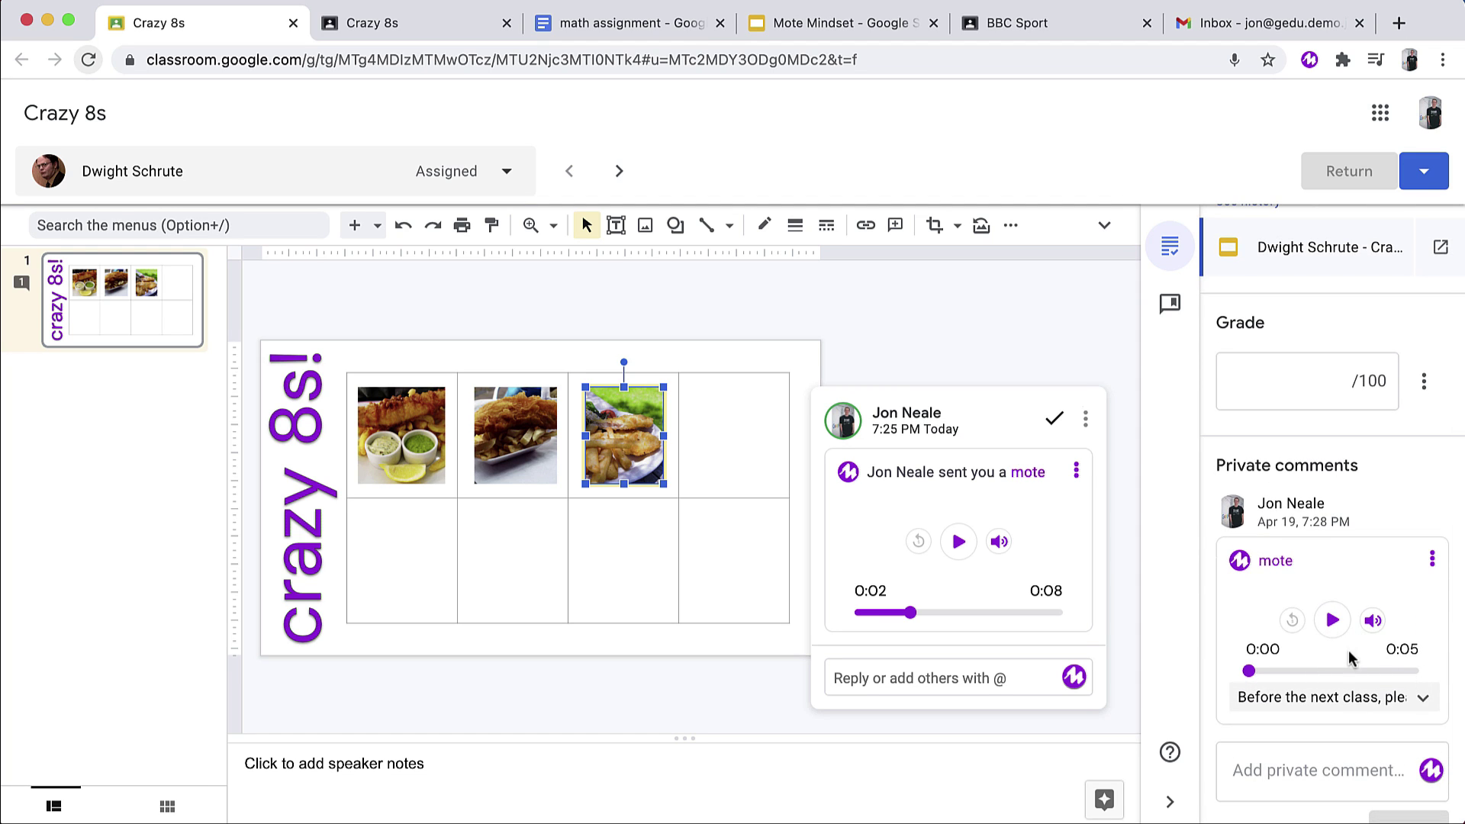
pyautogui.scroll(-1, 1349, 658)
pyautogui.click(1420, 655)
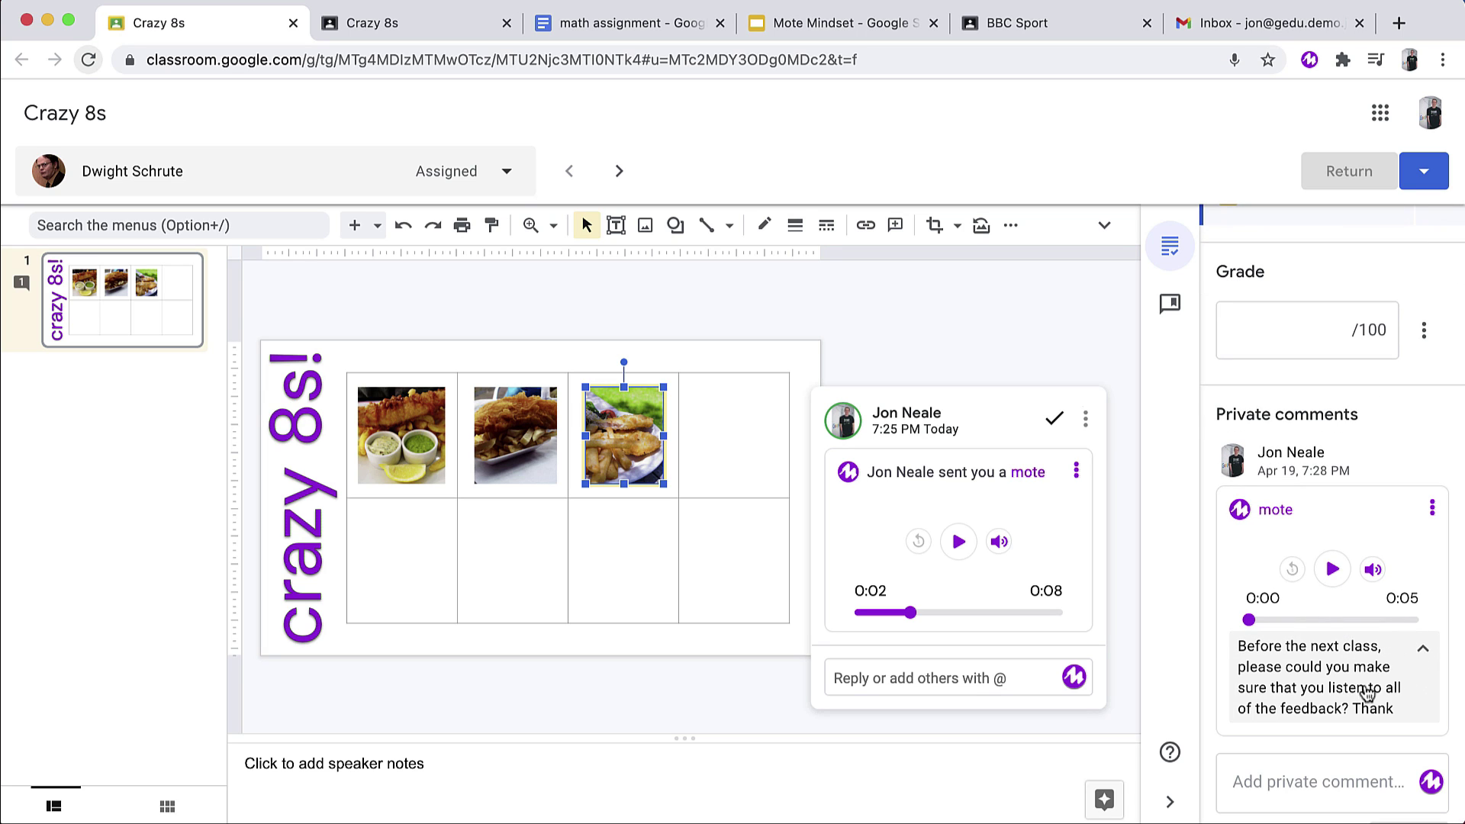
pyautogui.scroll(-2, 1394, 696)
pyautogui.scroll(2, 1395, 697)
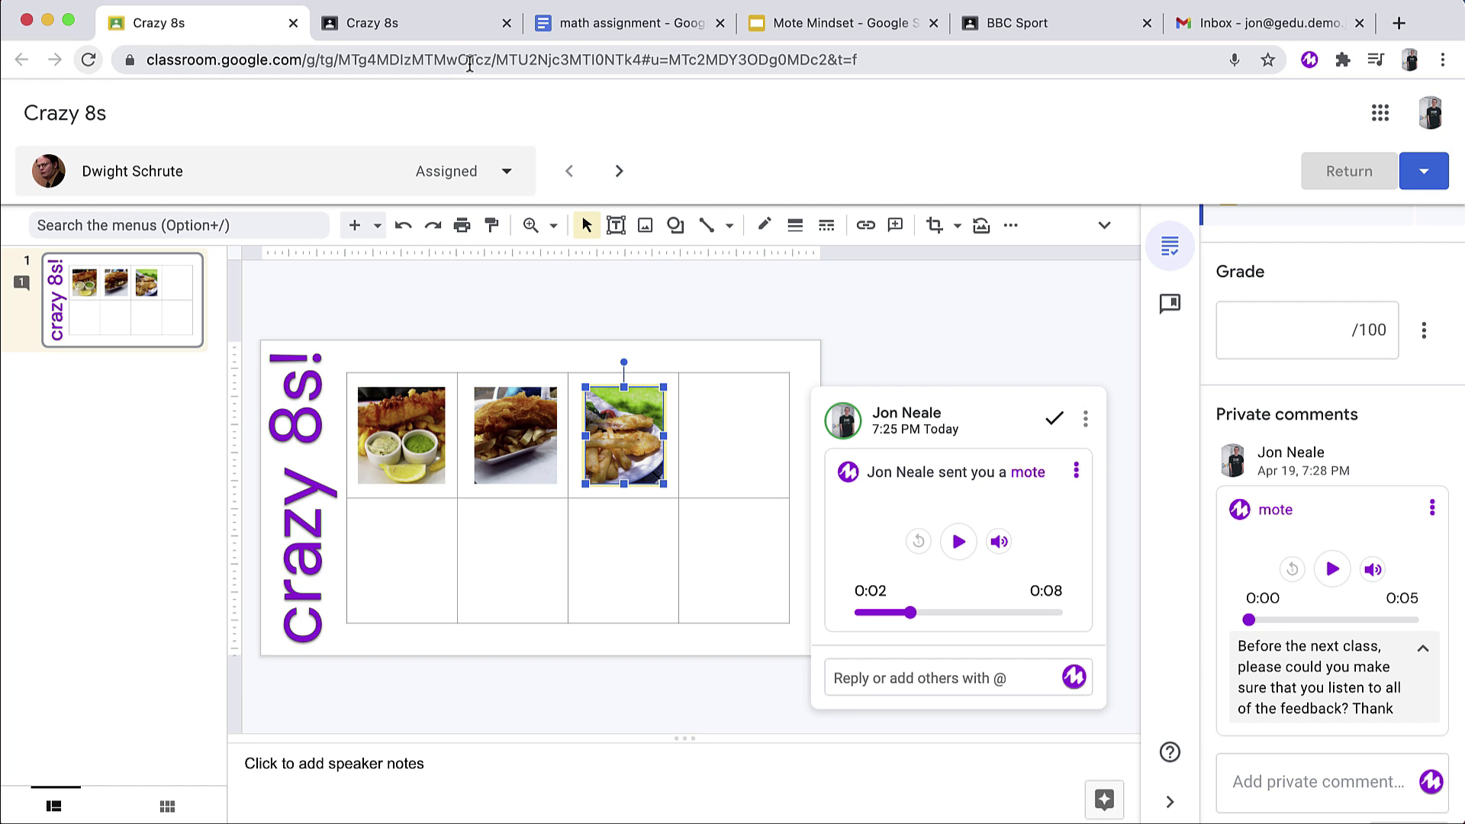
# Open the turned-in Crazy 8s submission and insert the saved 'Check feedback' note into its private comment
pyautogui.click(426, 27)
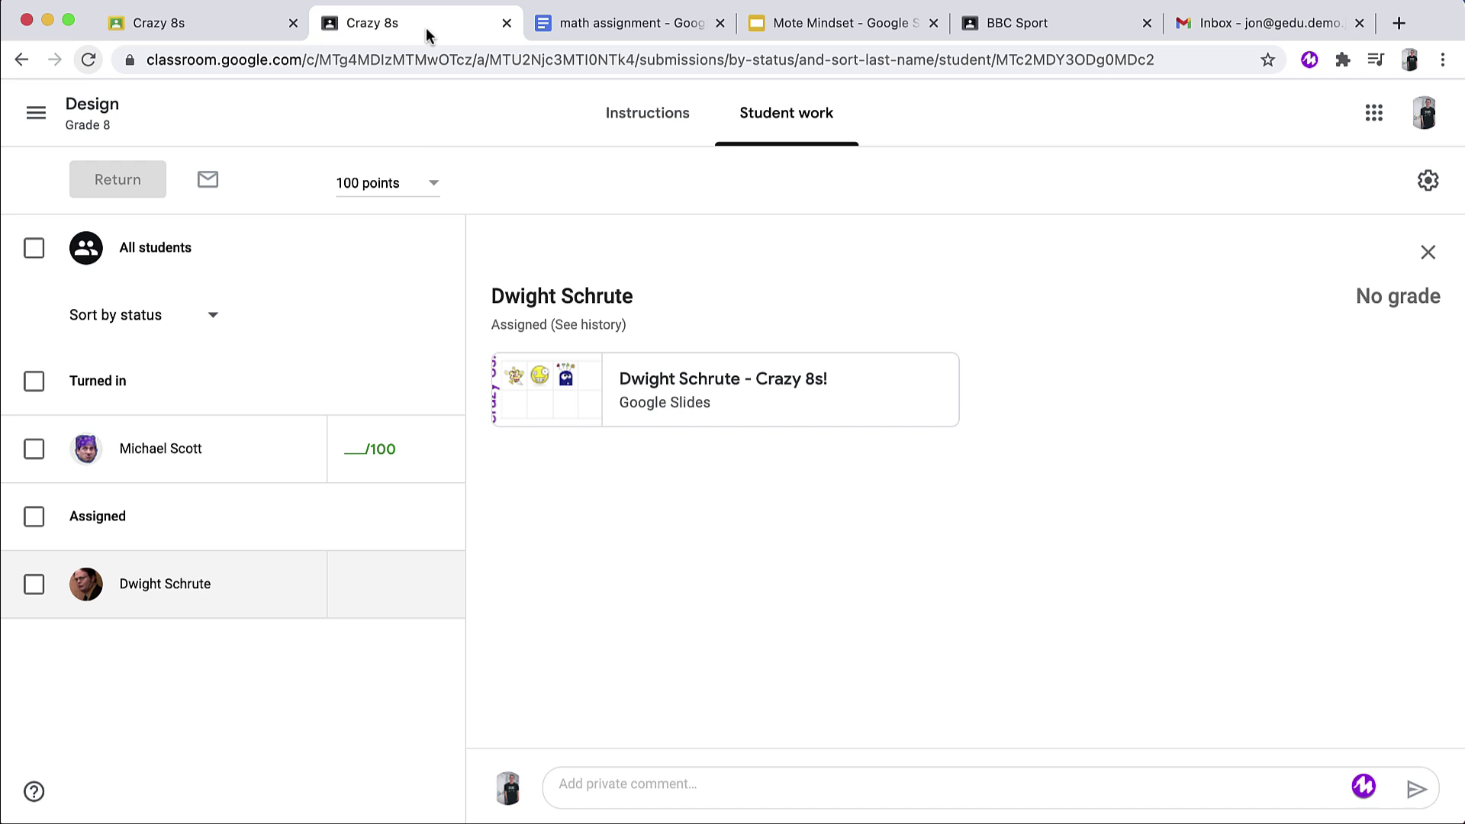
pyautogui.click(248, 462)
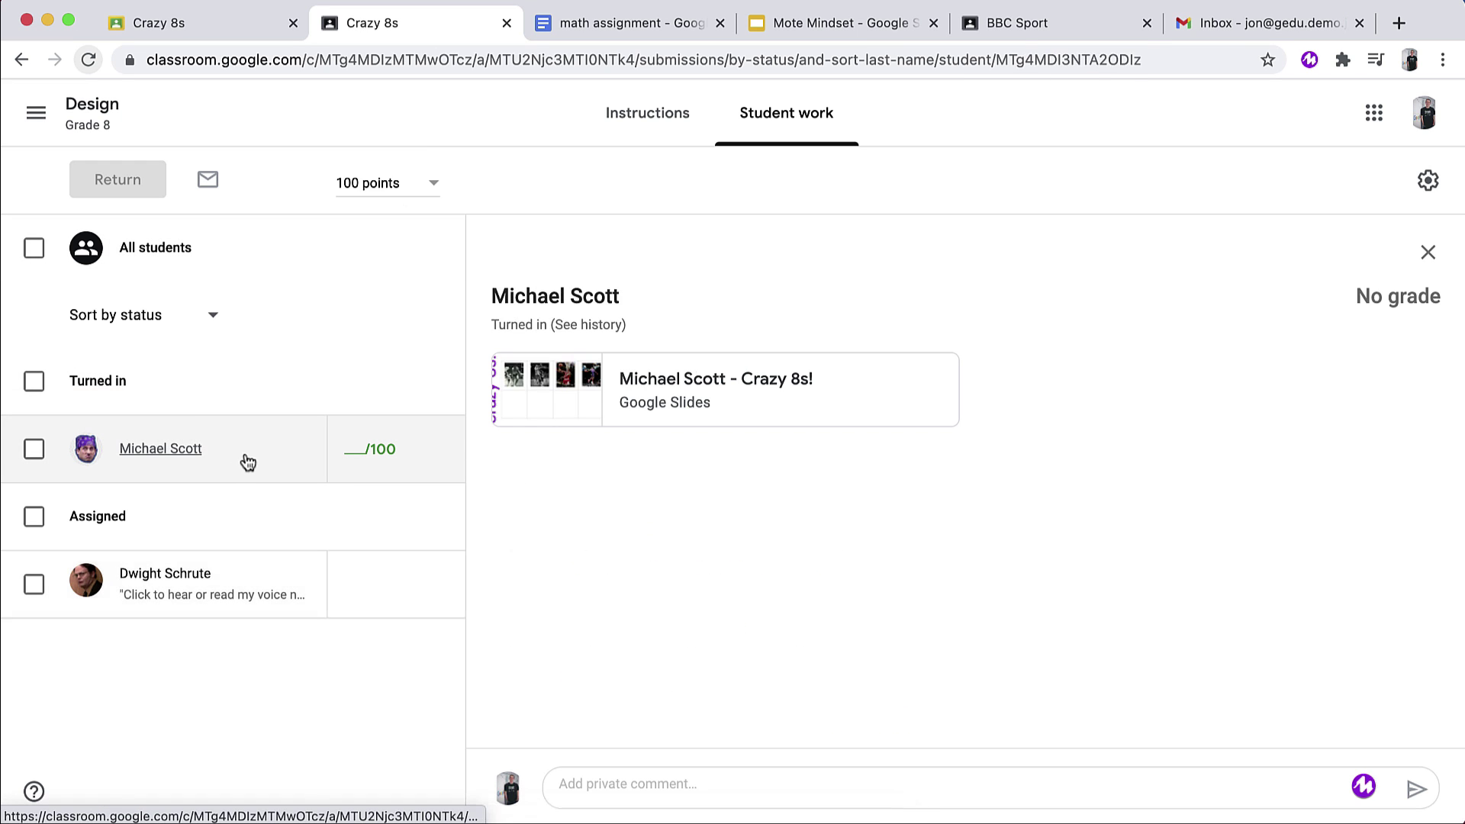
pyautogui.click(1364, 786)
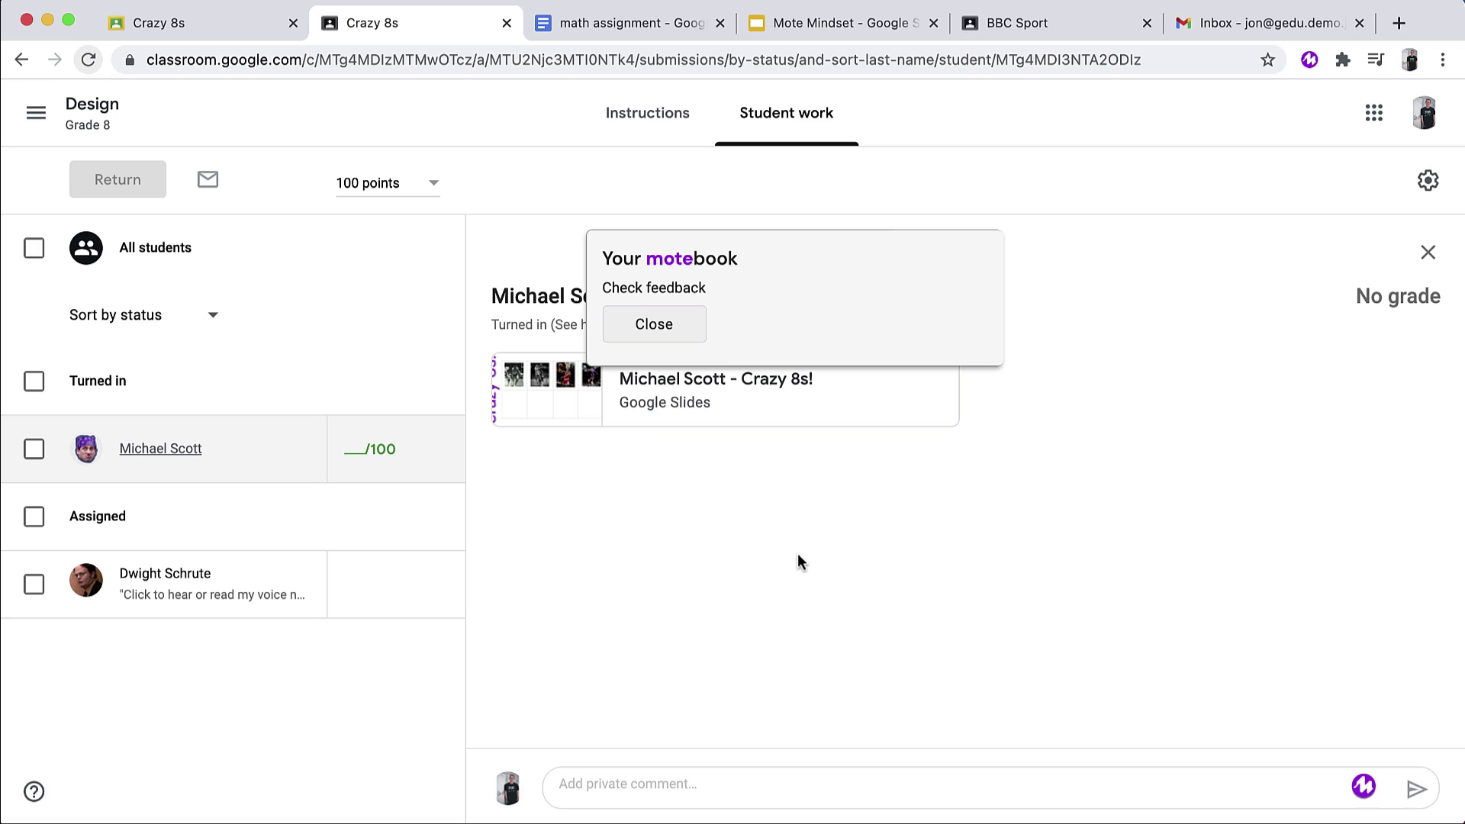
pyautogui.click(698, 294)
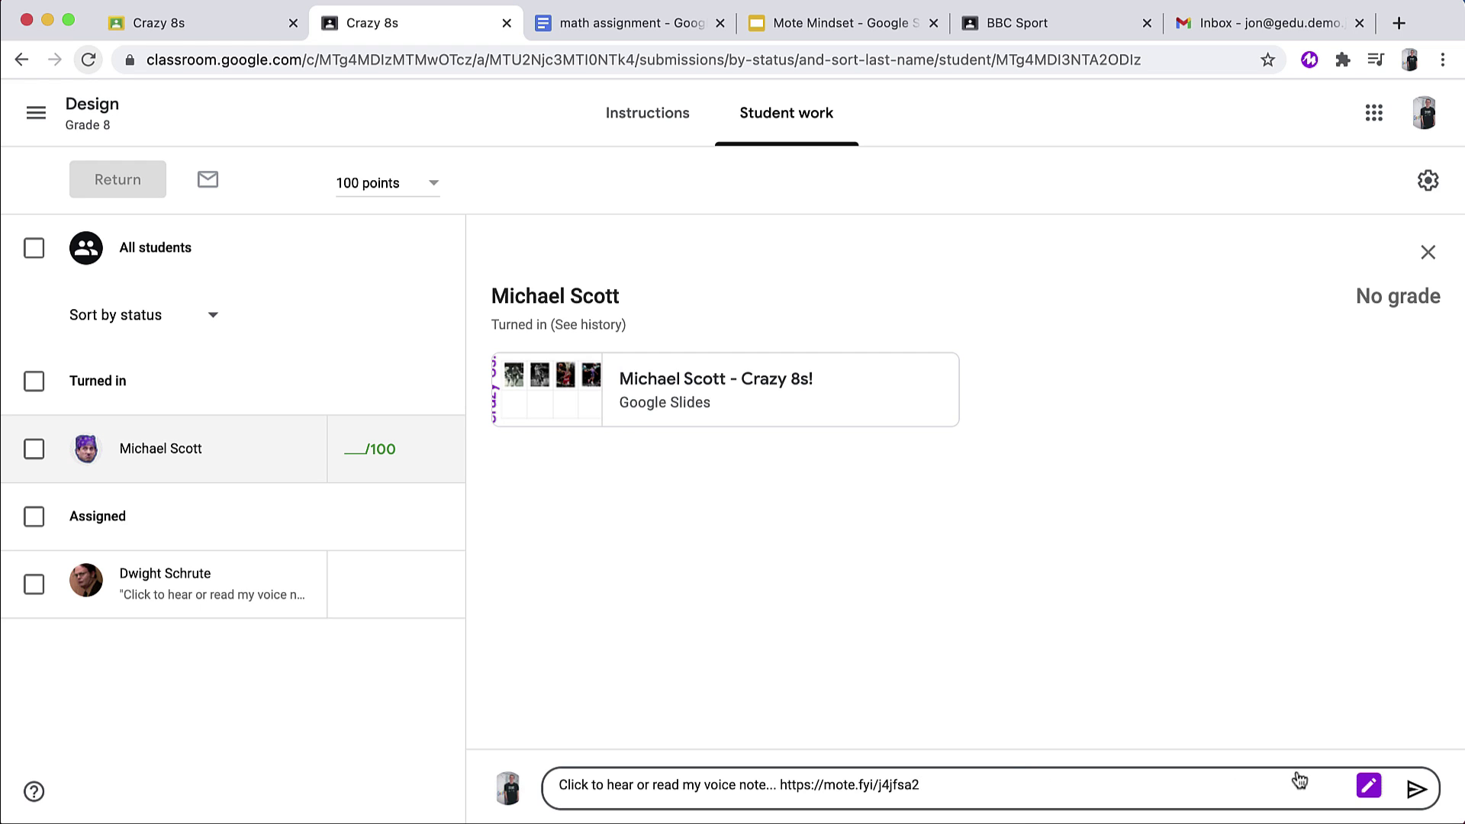
# Post the 'Check feedback' private comment, expand its transcript, and open it for editing
pyautogui.click(1417, 793)
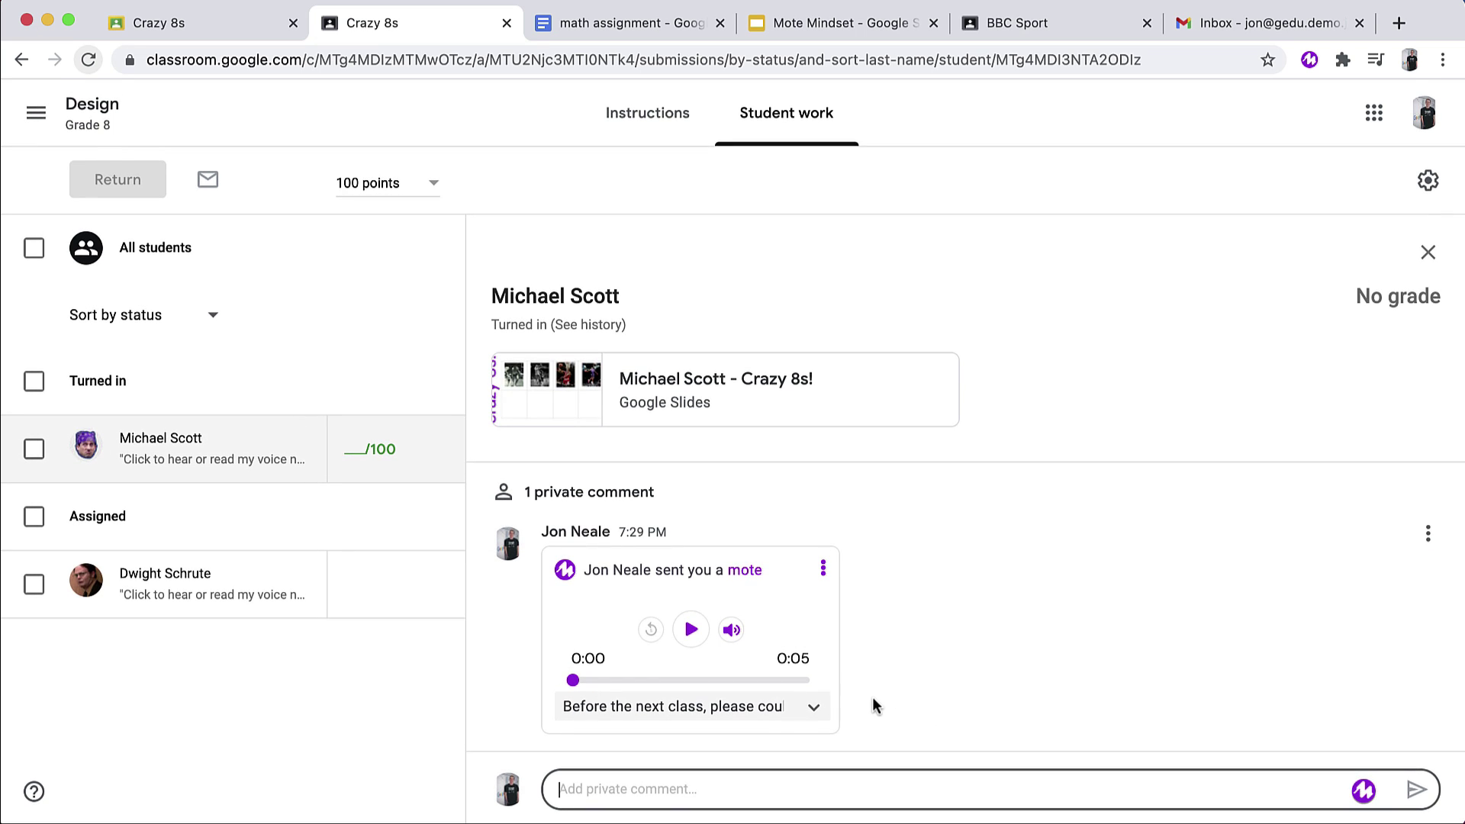
pyautogui.click(814, 709)
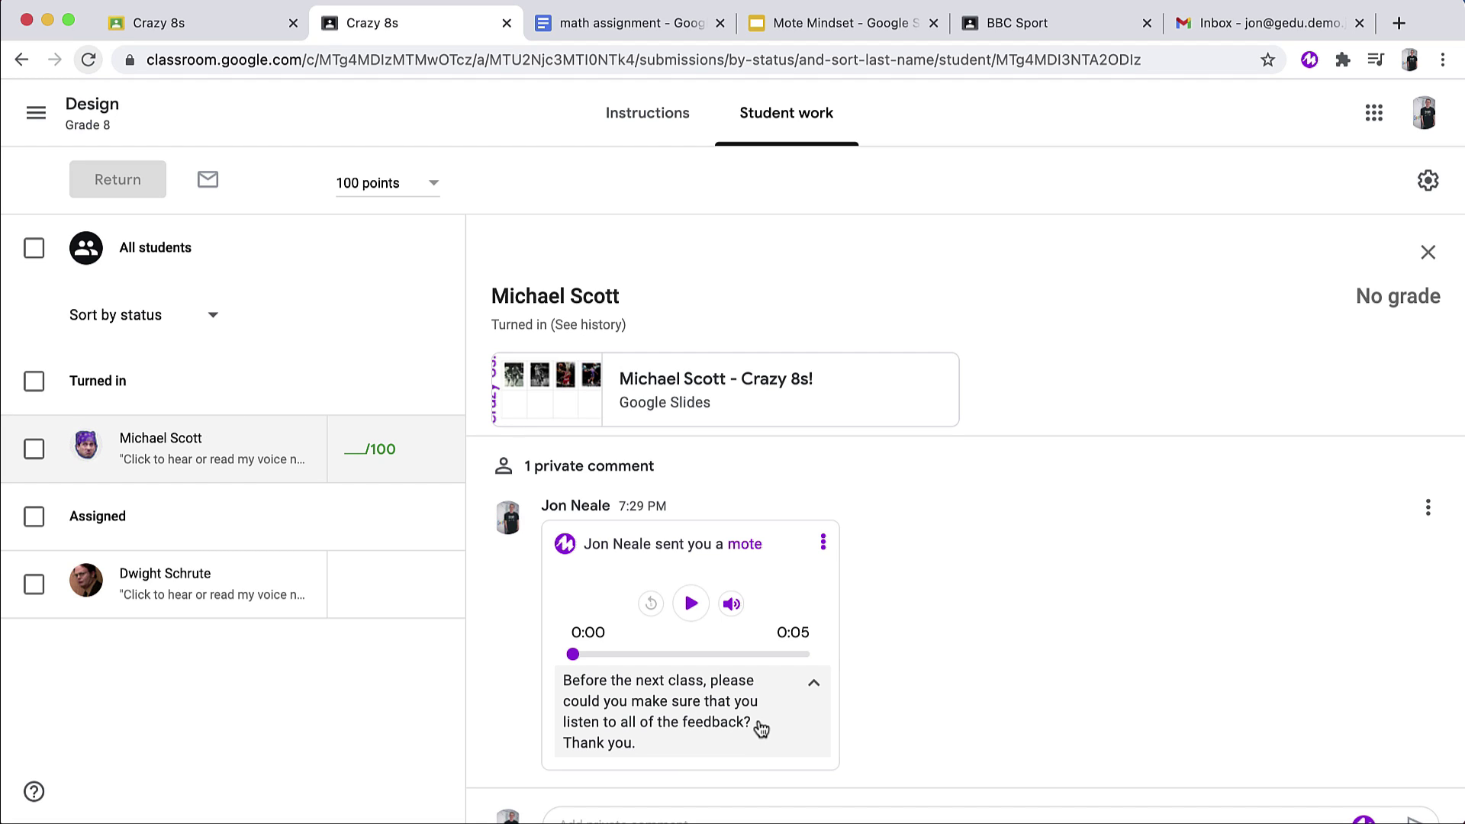
pyautogui.click(823, 543)
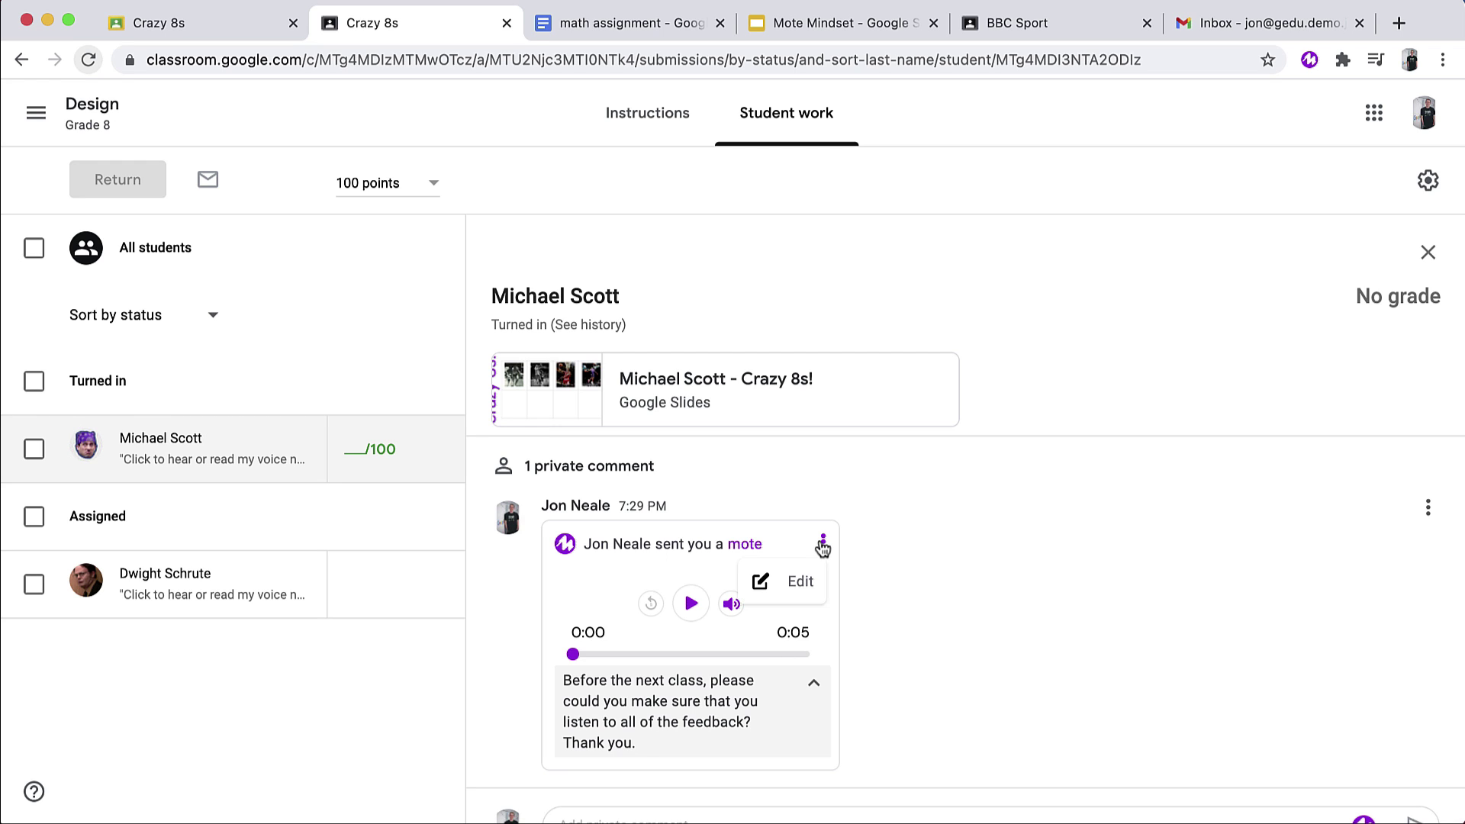
pyautogui.click(807, 593)
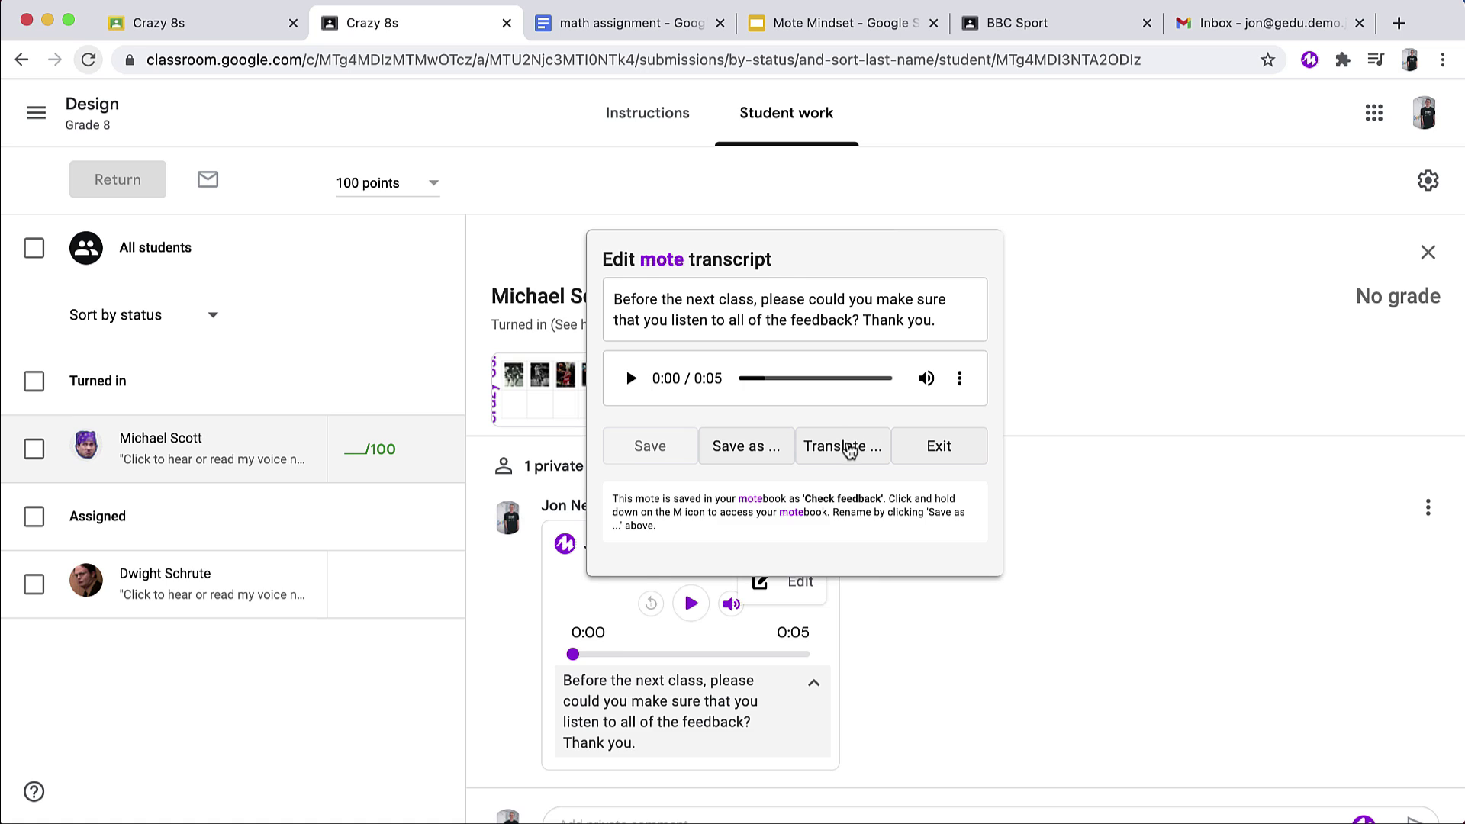
# Translate the voice-note transcript into French and save it as 'Check feedback 2'
pyautogui.click(848, 448)
pyautogui.click(639, 413)
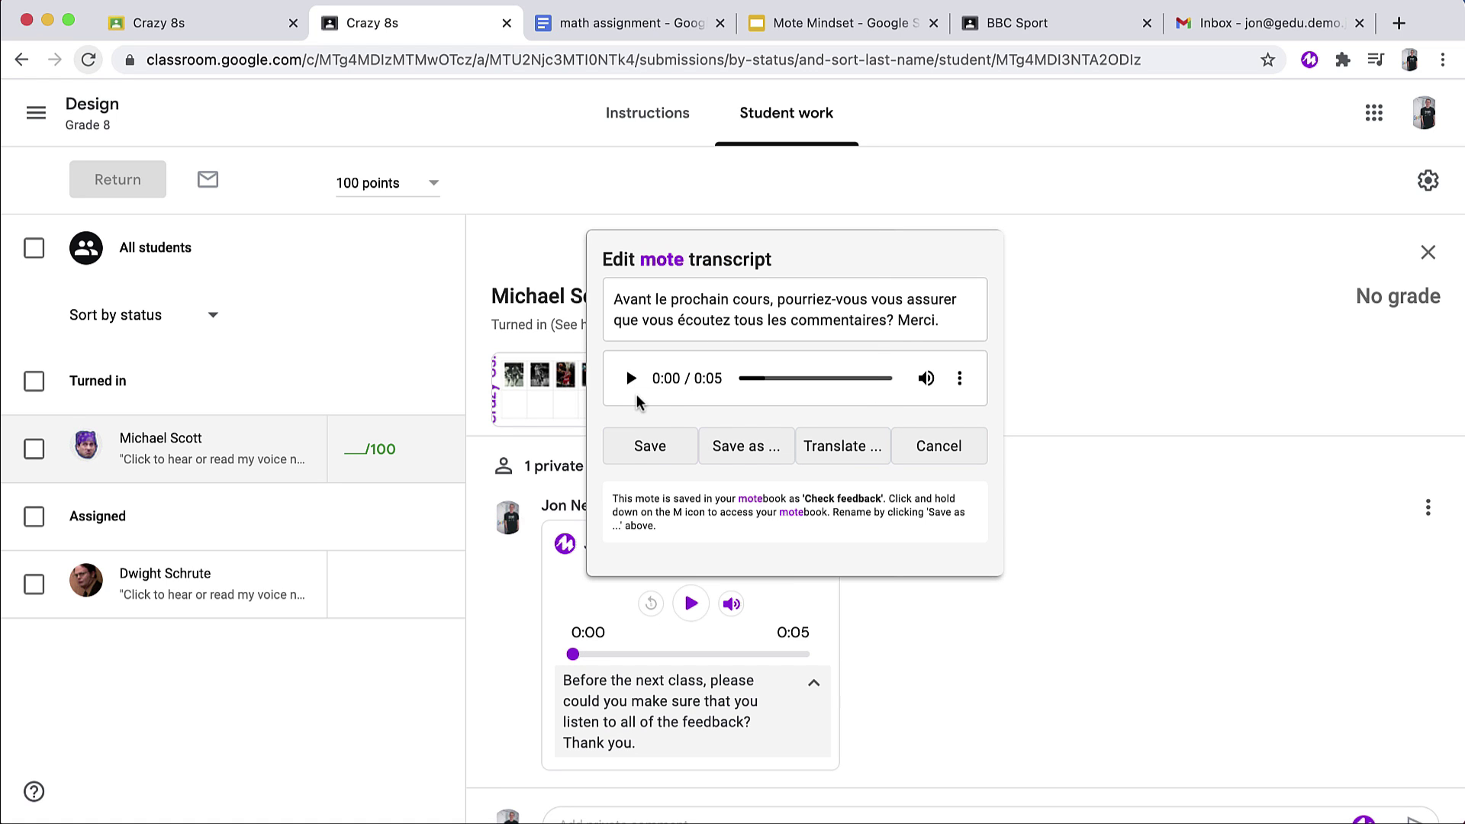
pyautogui.click(650, 447)
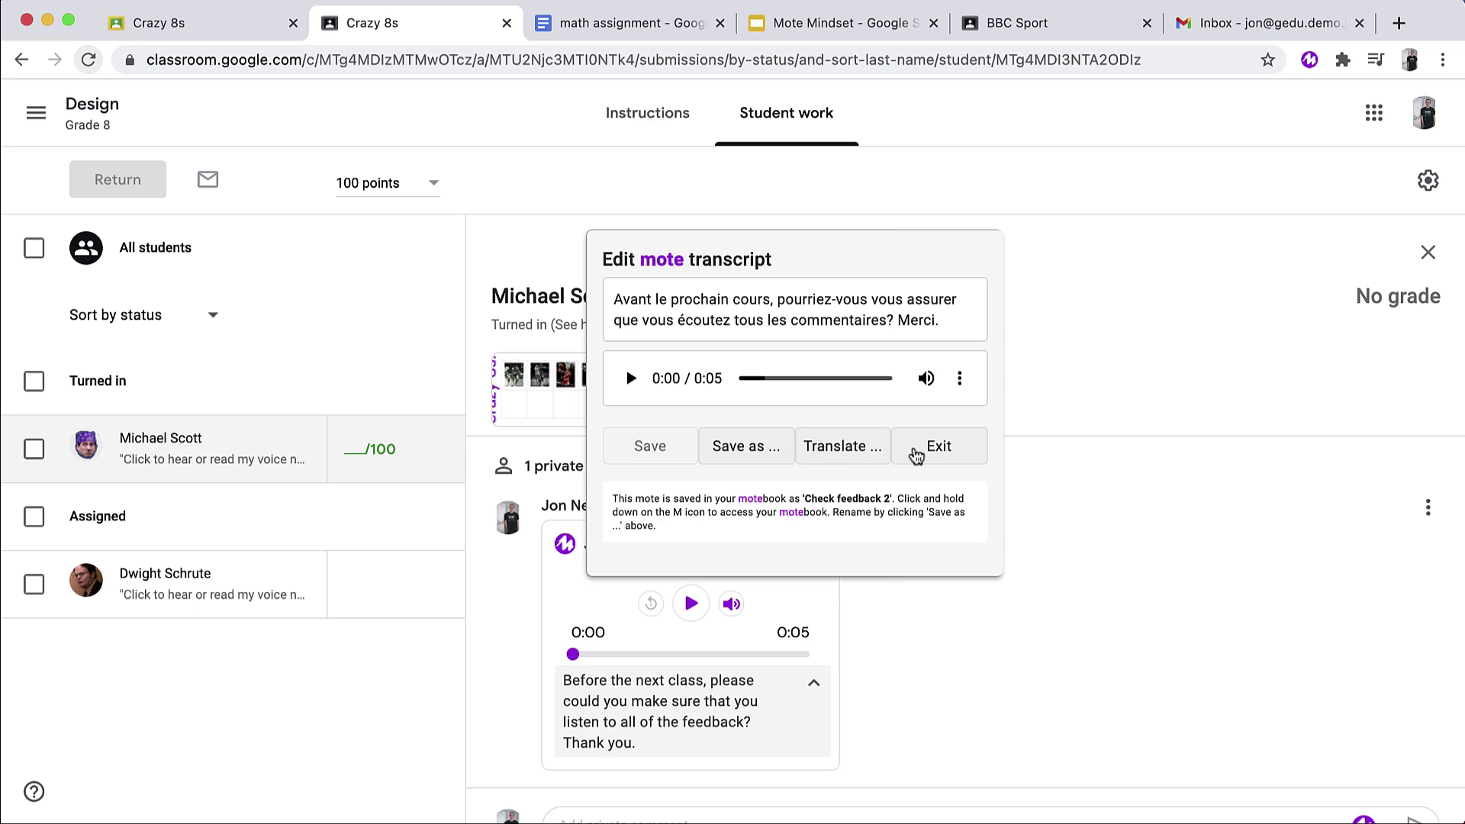
pyautogui.click(917, 450)
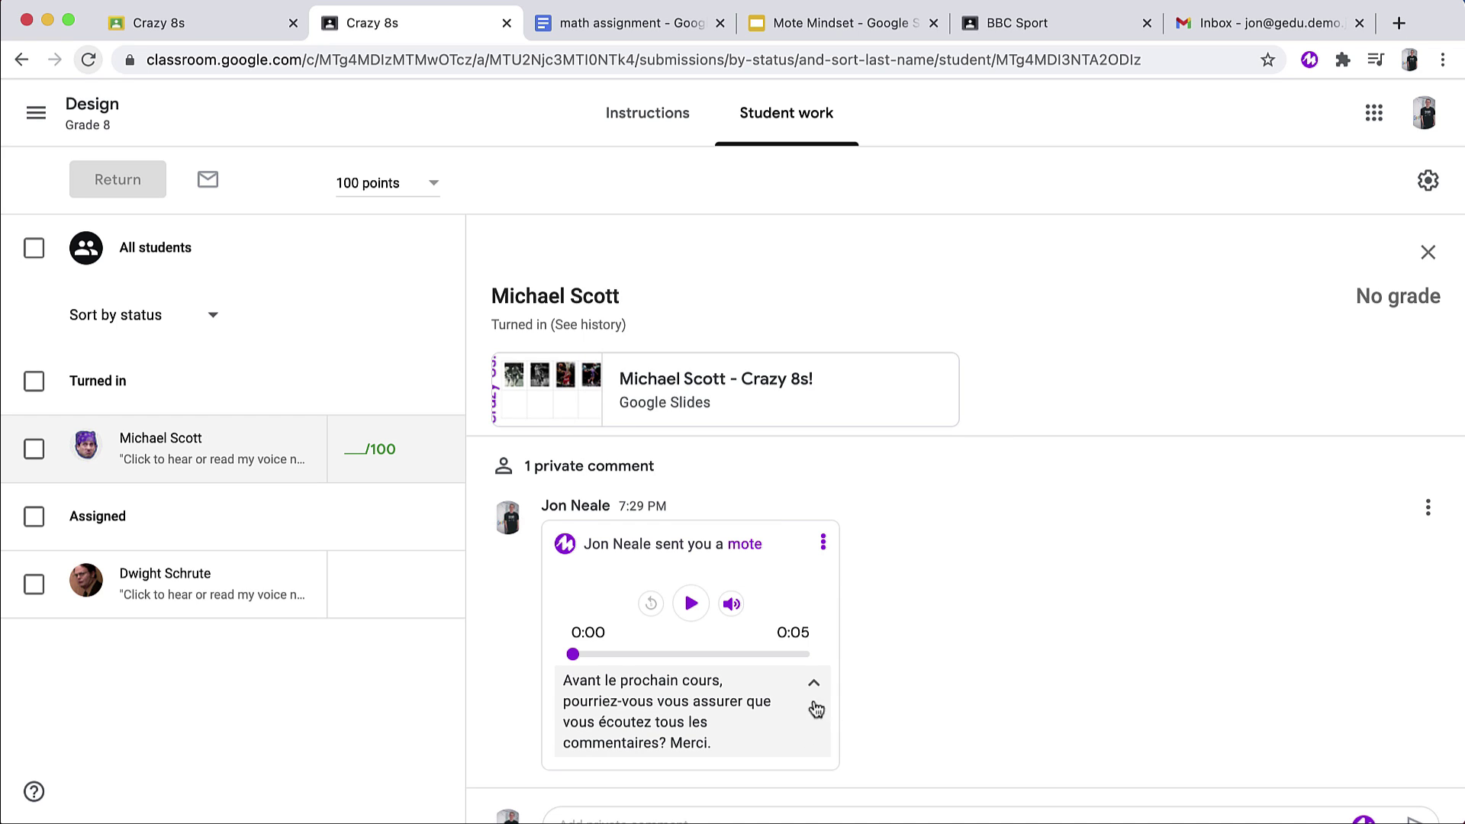
pyautogui.scroll(-1, 1014, 687)
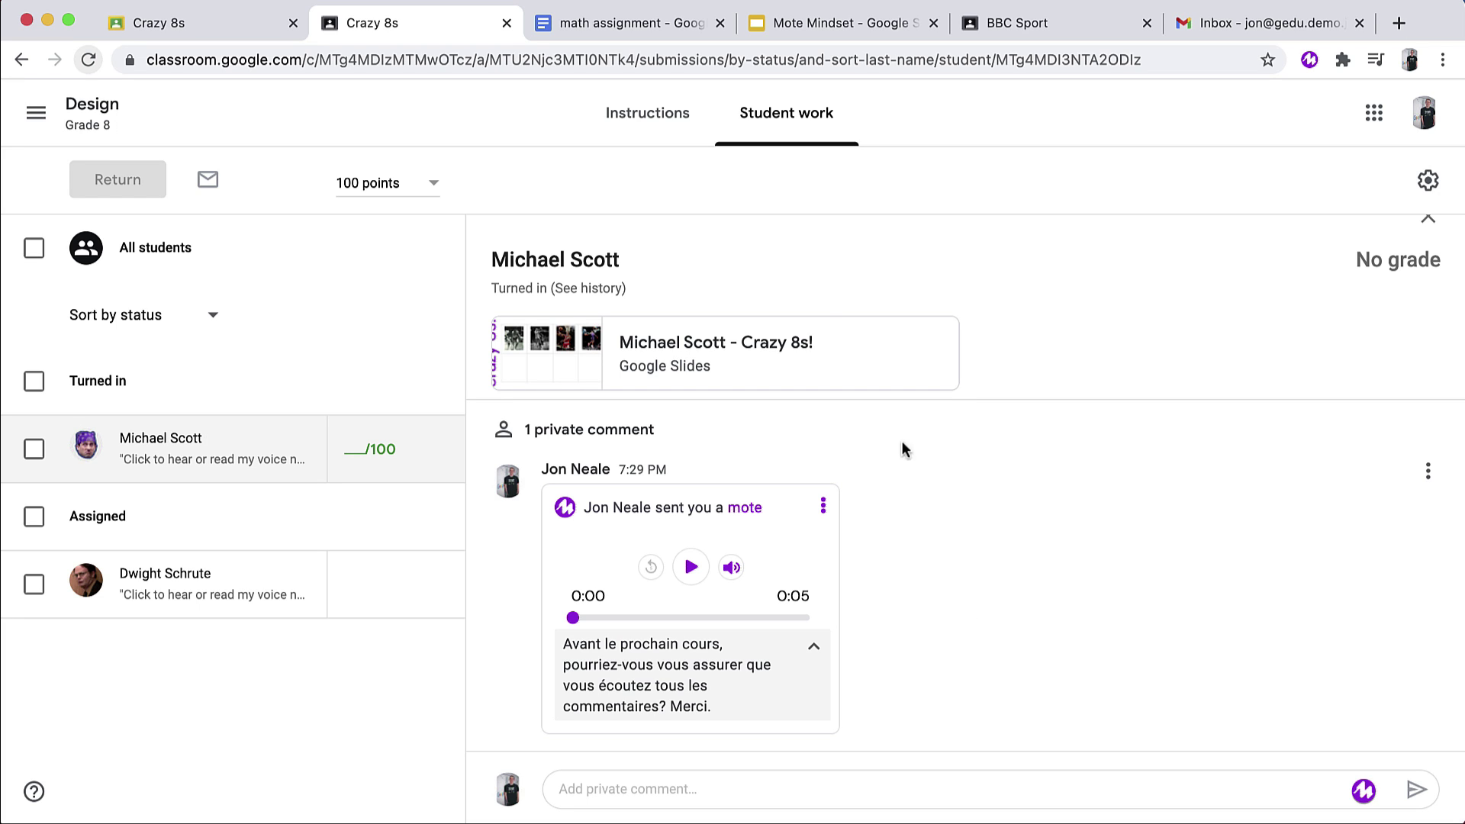
# In the math assignment document, begin recording a Mote comment on the Section A equations image
pyautogui.click(653, 29)
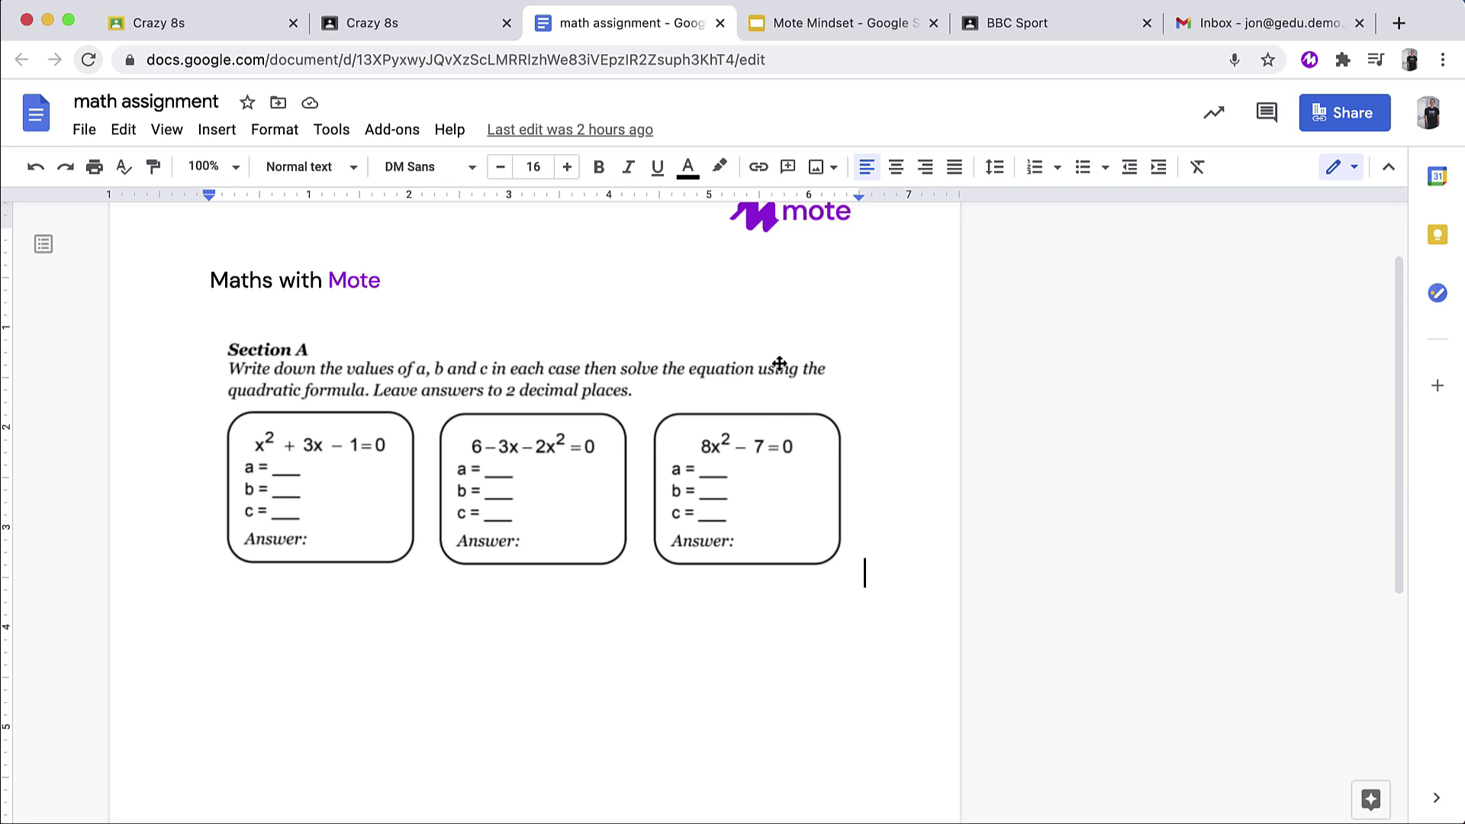
pyautogui.click(763, 453)
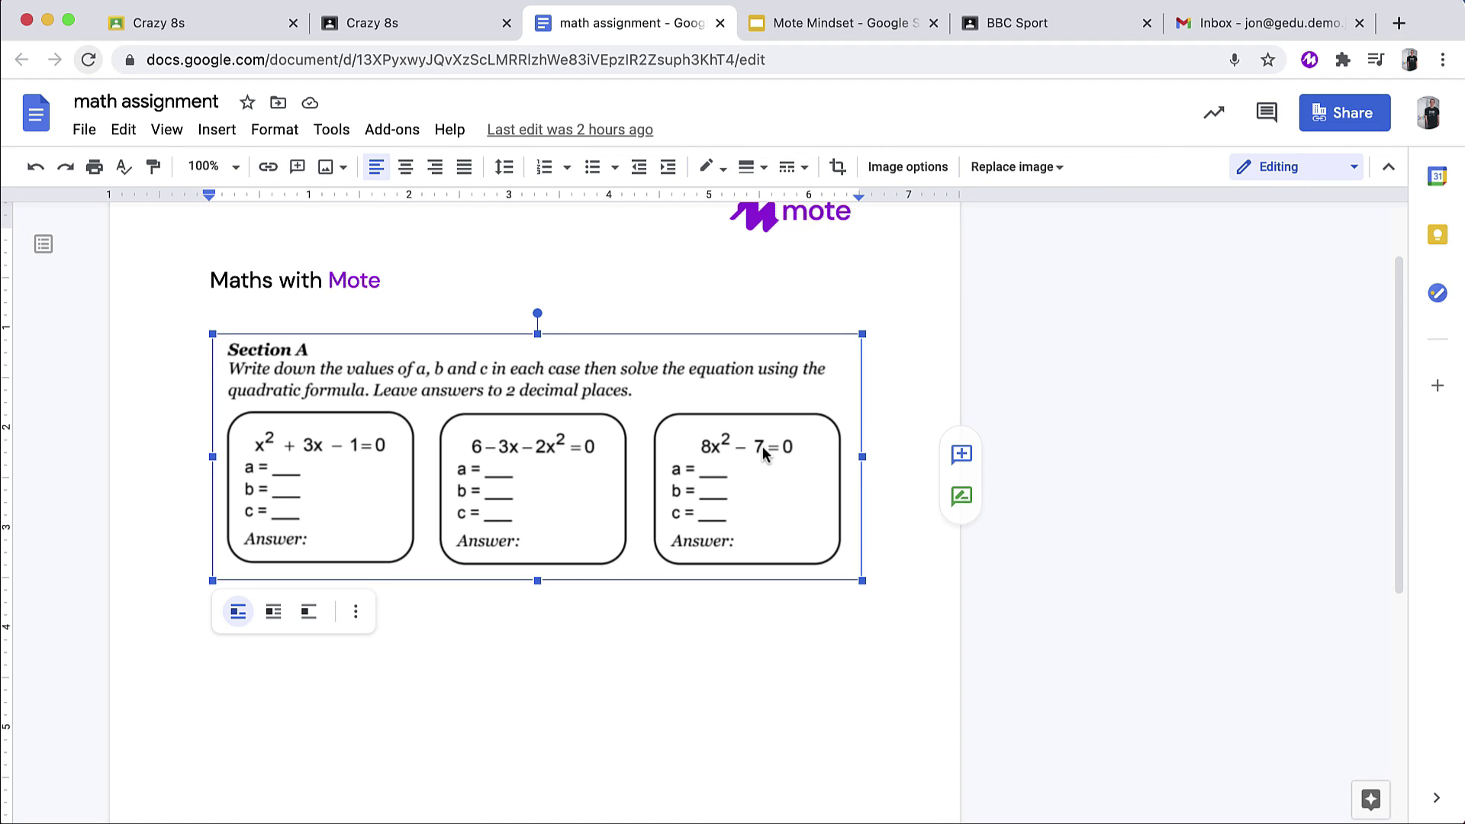
pyautogui.click(961, 454)
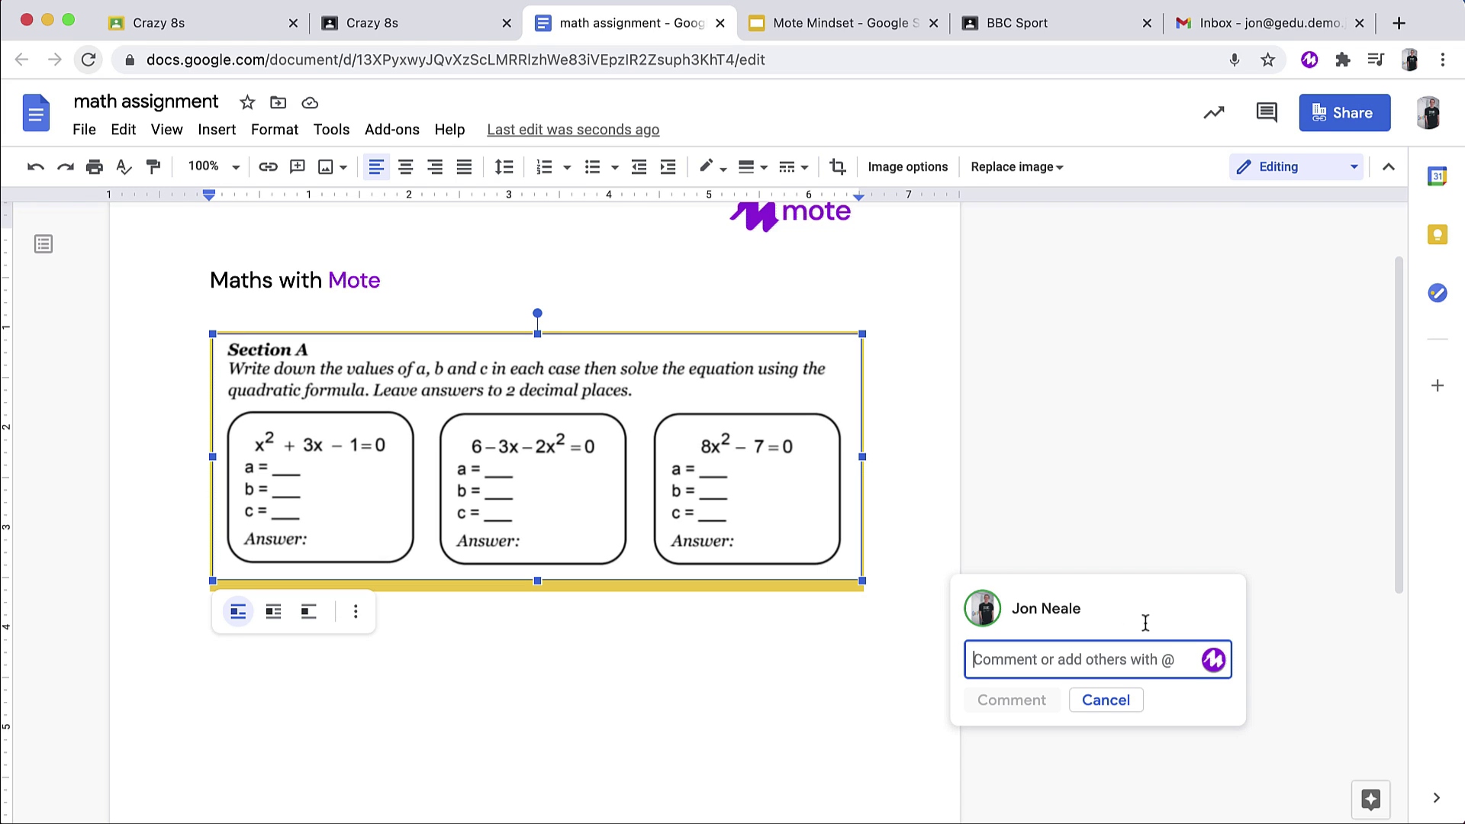
pyautogui.click(1214, 661)
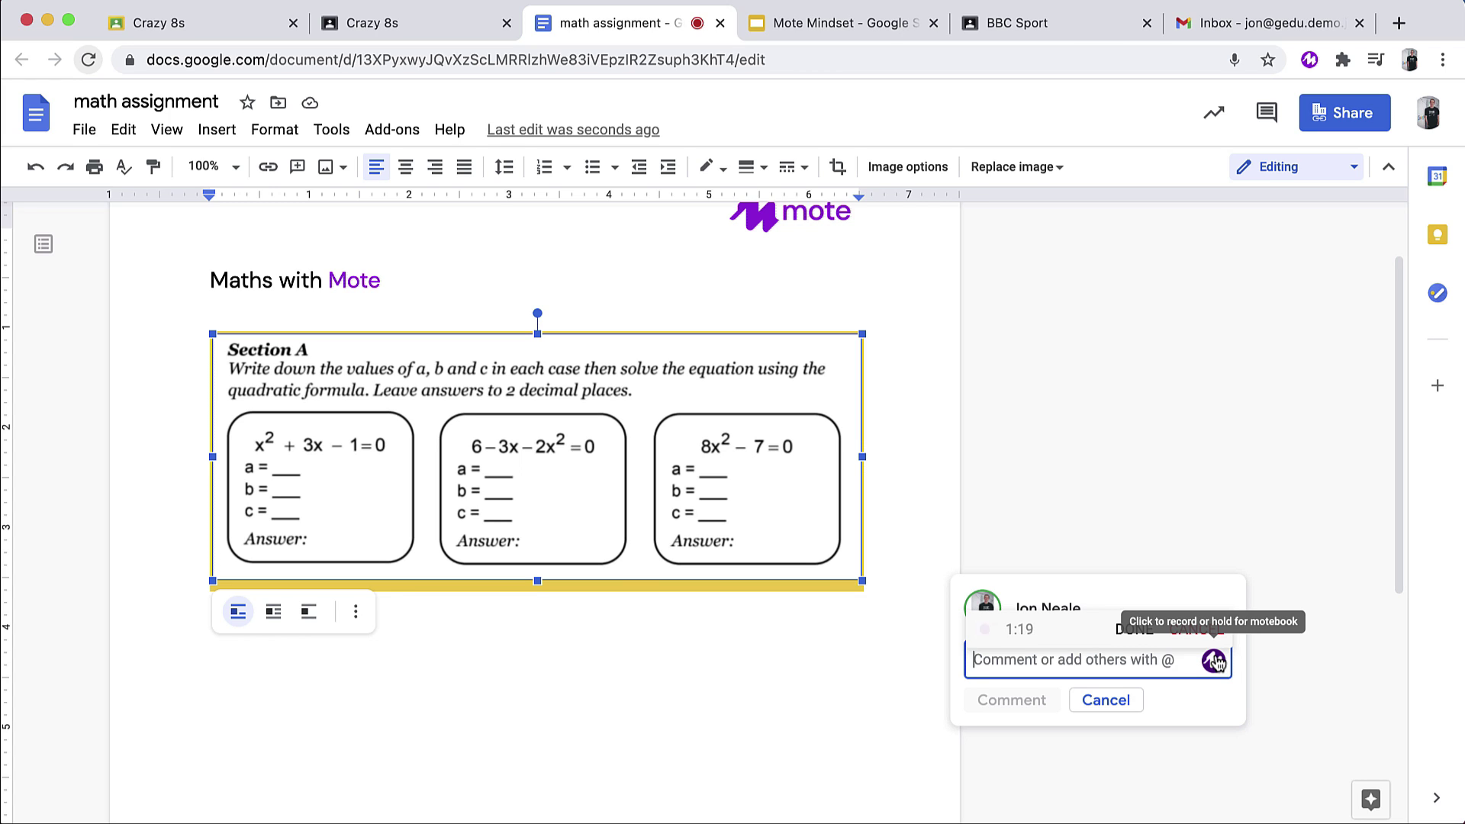
# Finish the recording and correct its transcript equation to 8x² − 7 = 0, then save
pyautogui.click(1213, 660)
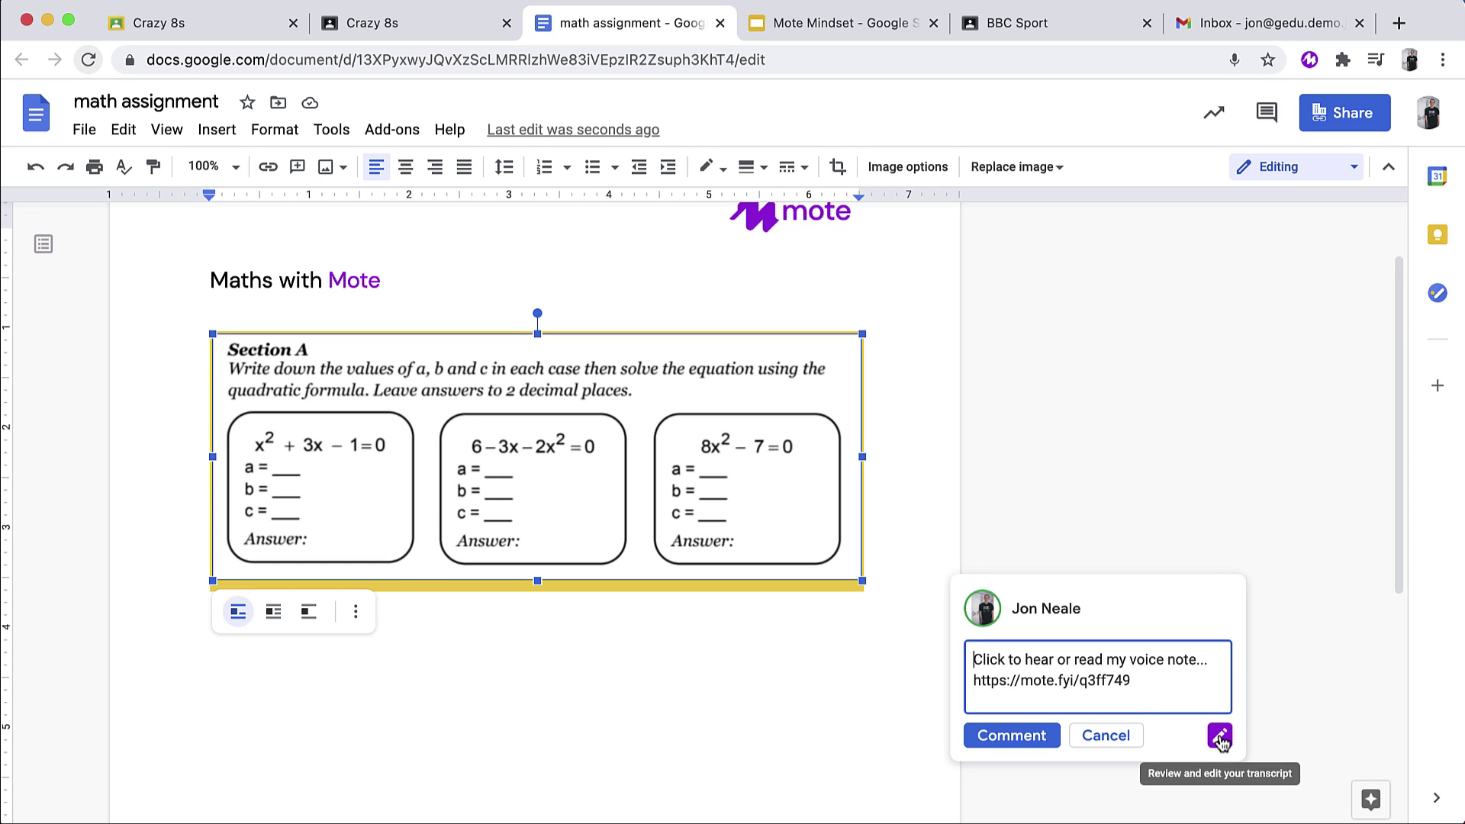
pyautogui.click(1219, 737)
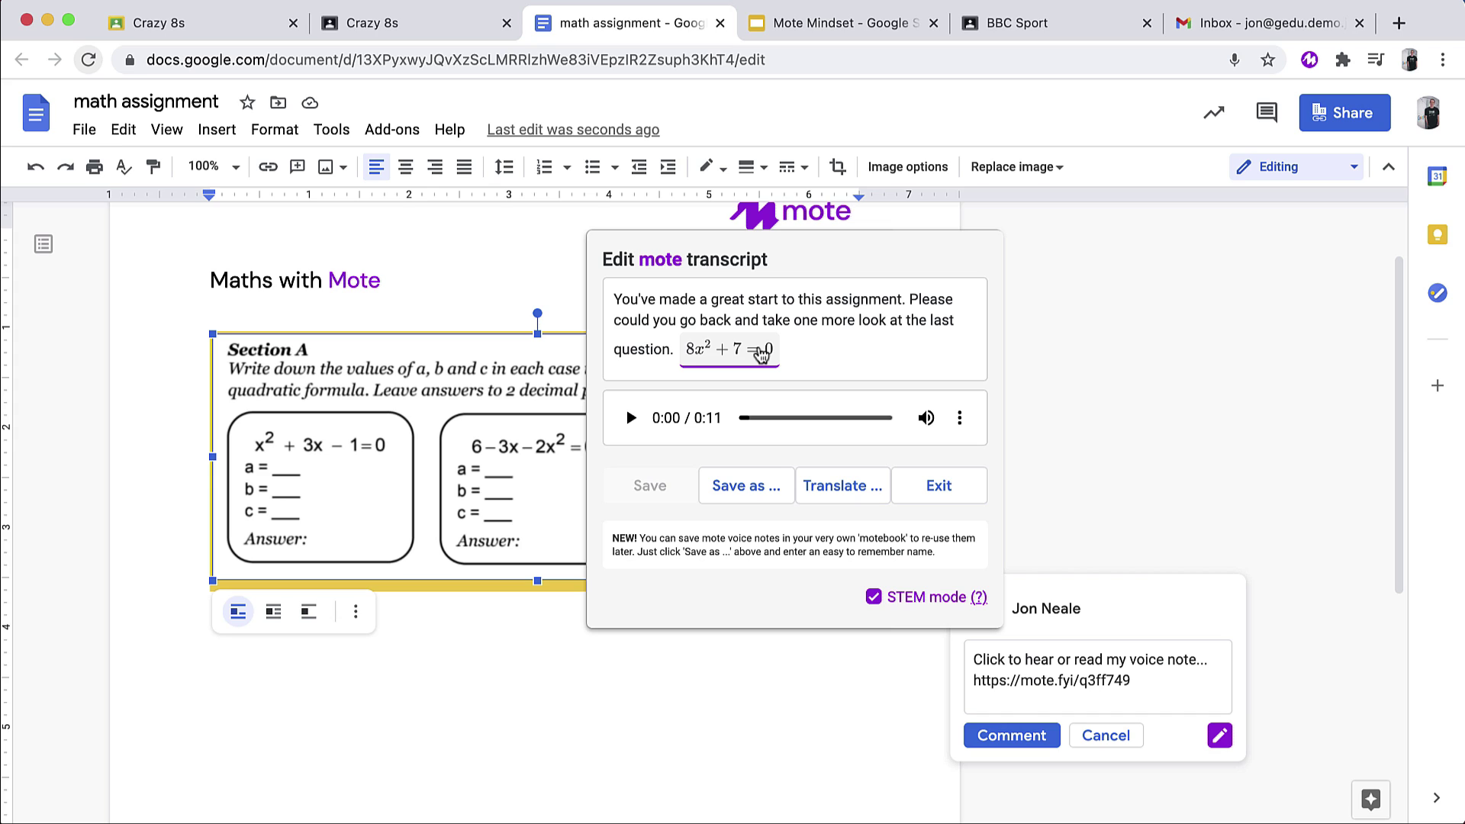
pyautogui.click(762, 354)
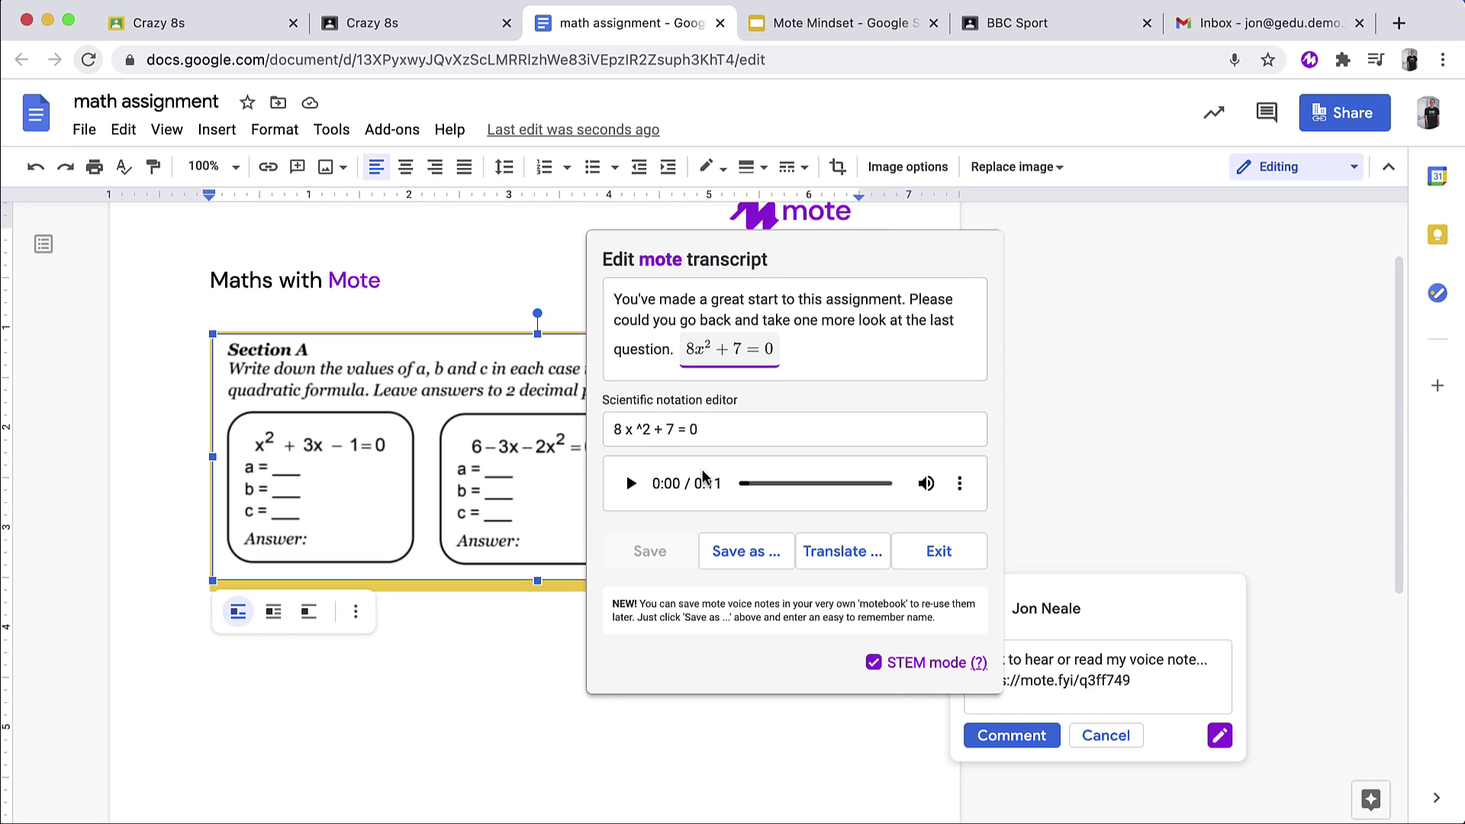
pyautogui.press('BackSpace')
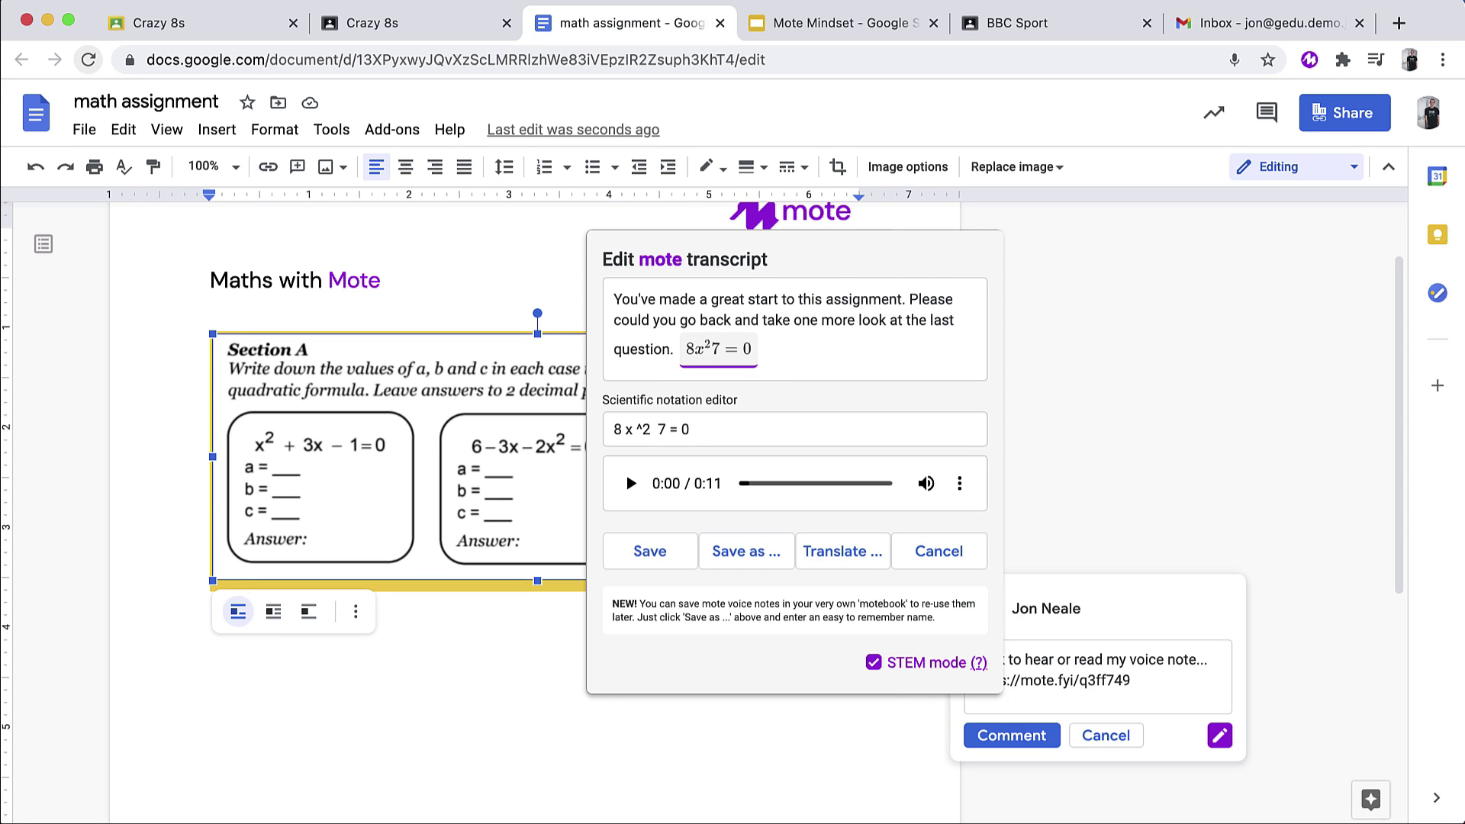
pyautogui.write('-')
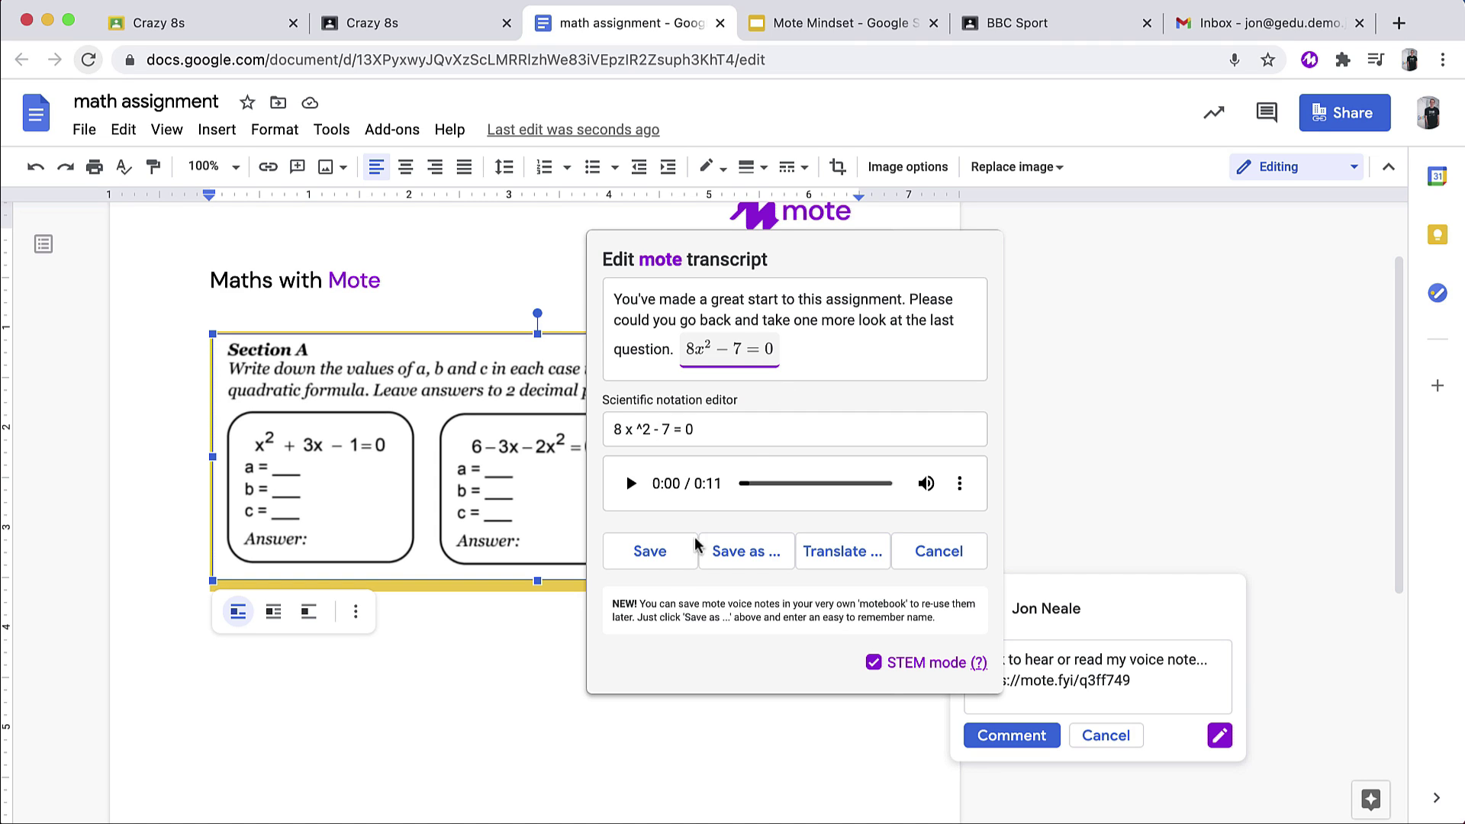
pyautogui.click(671, 562)
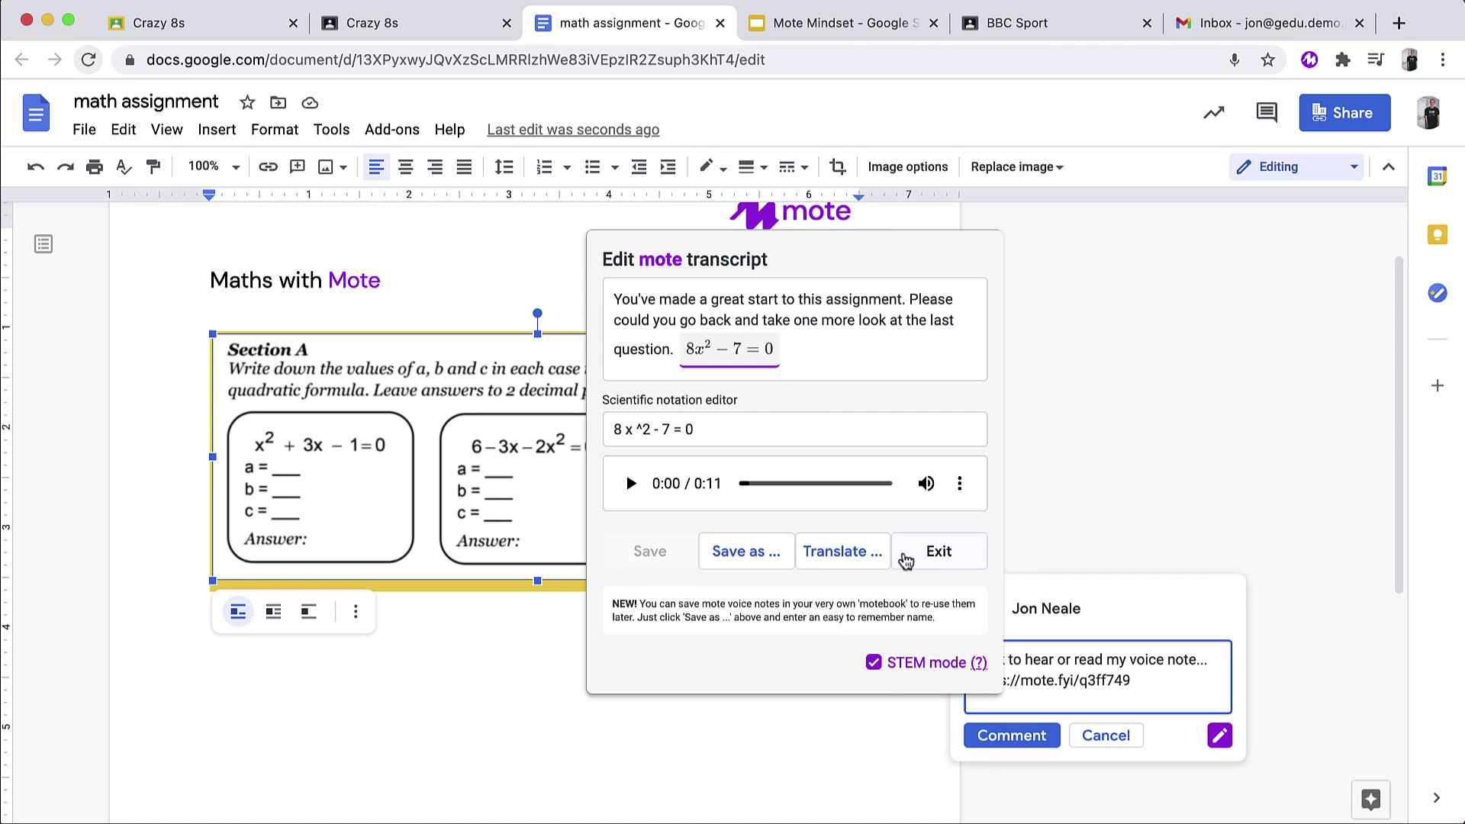
pyautogui.click(913, 551)
# Post the voice-note comment on the Section A image and expand its full transcript
pyautogui.click(996, 734)
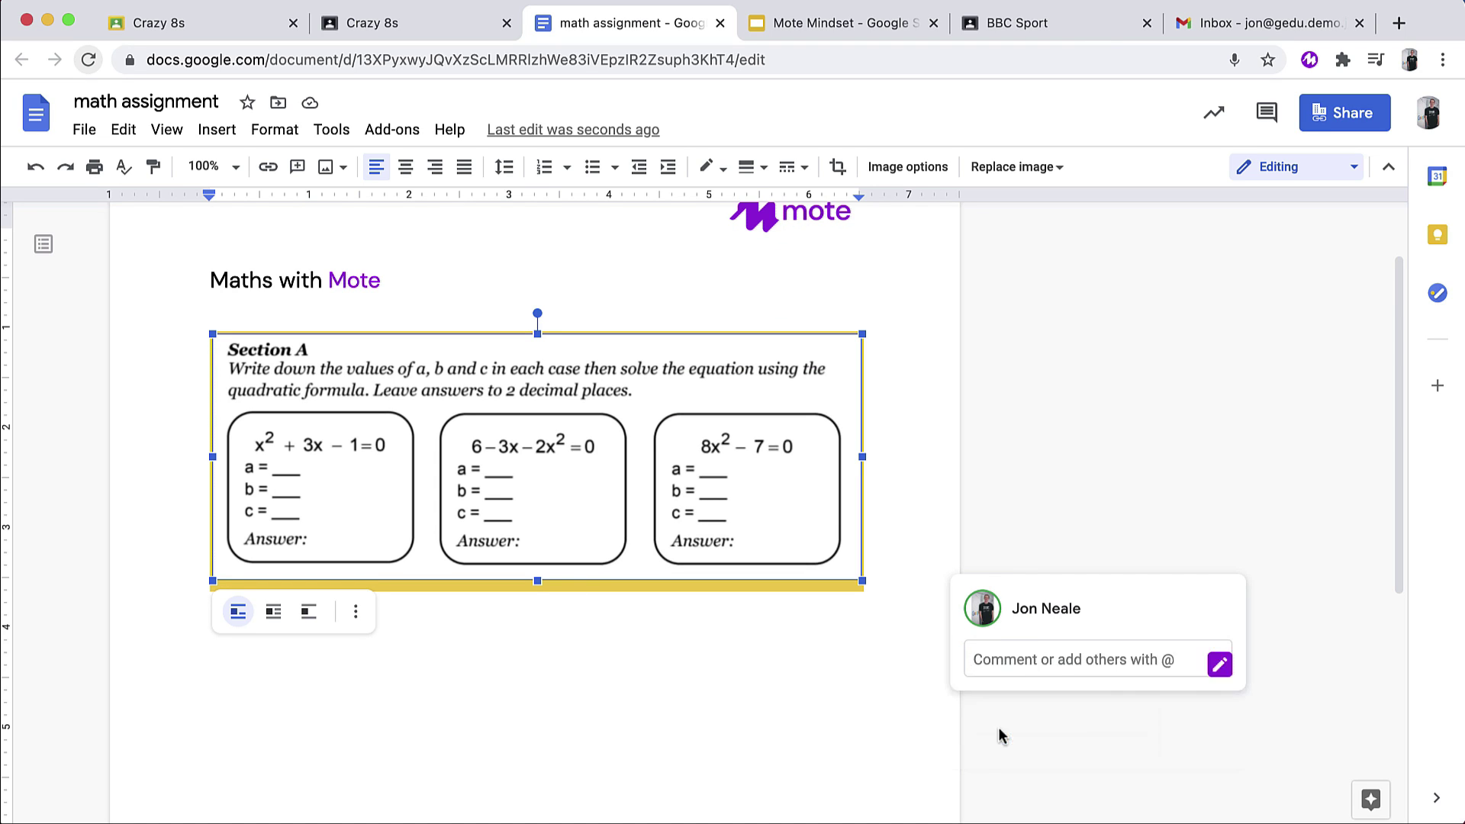
pyautogui.scroll(-3, 909, 579)
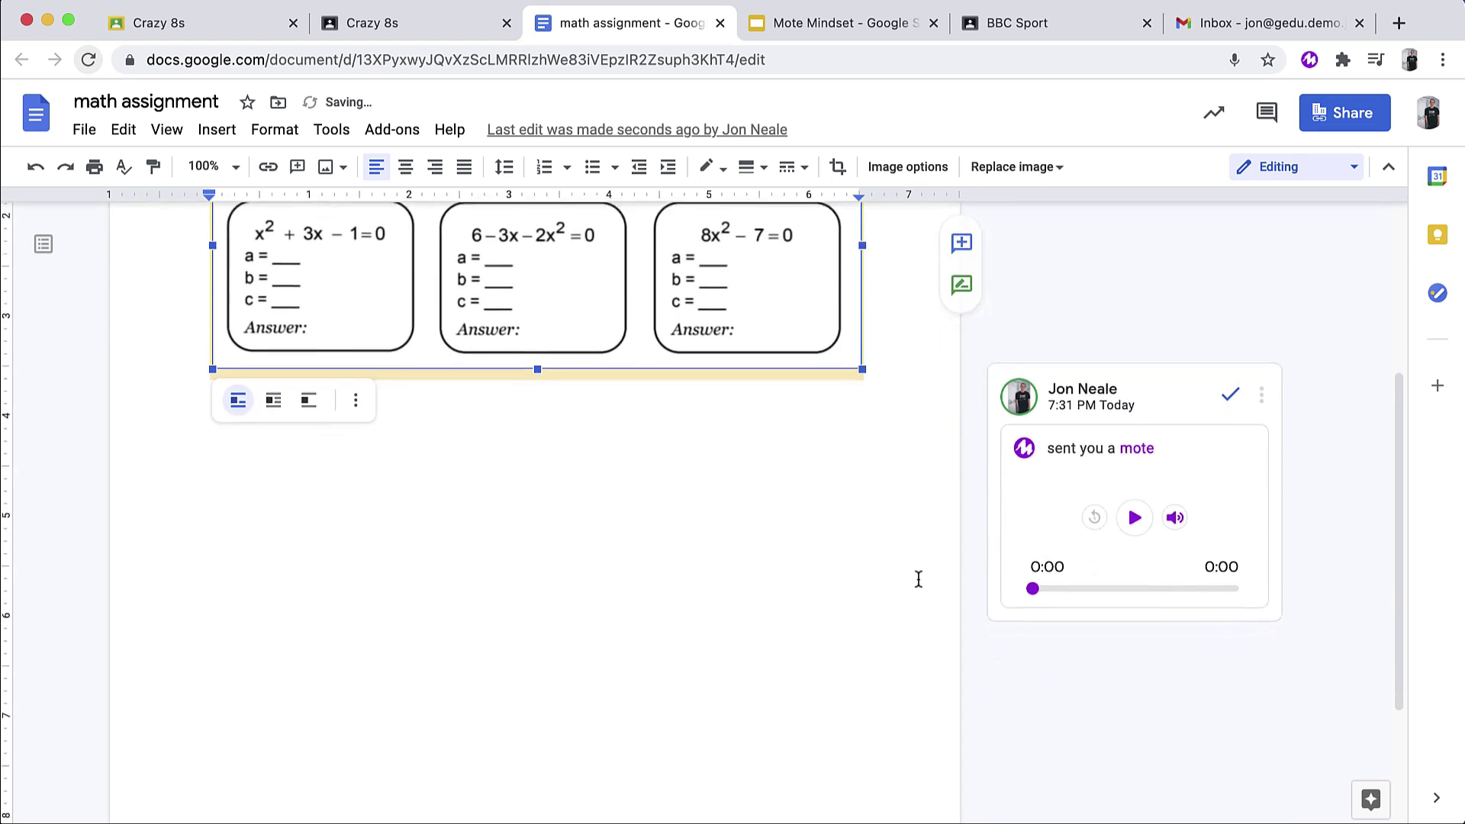
pyautogui.click(1242, 565)
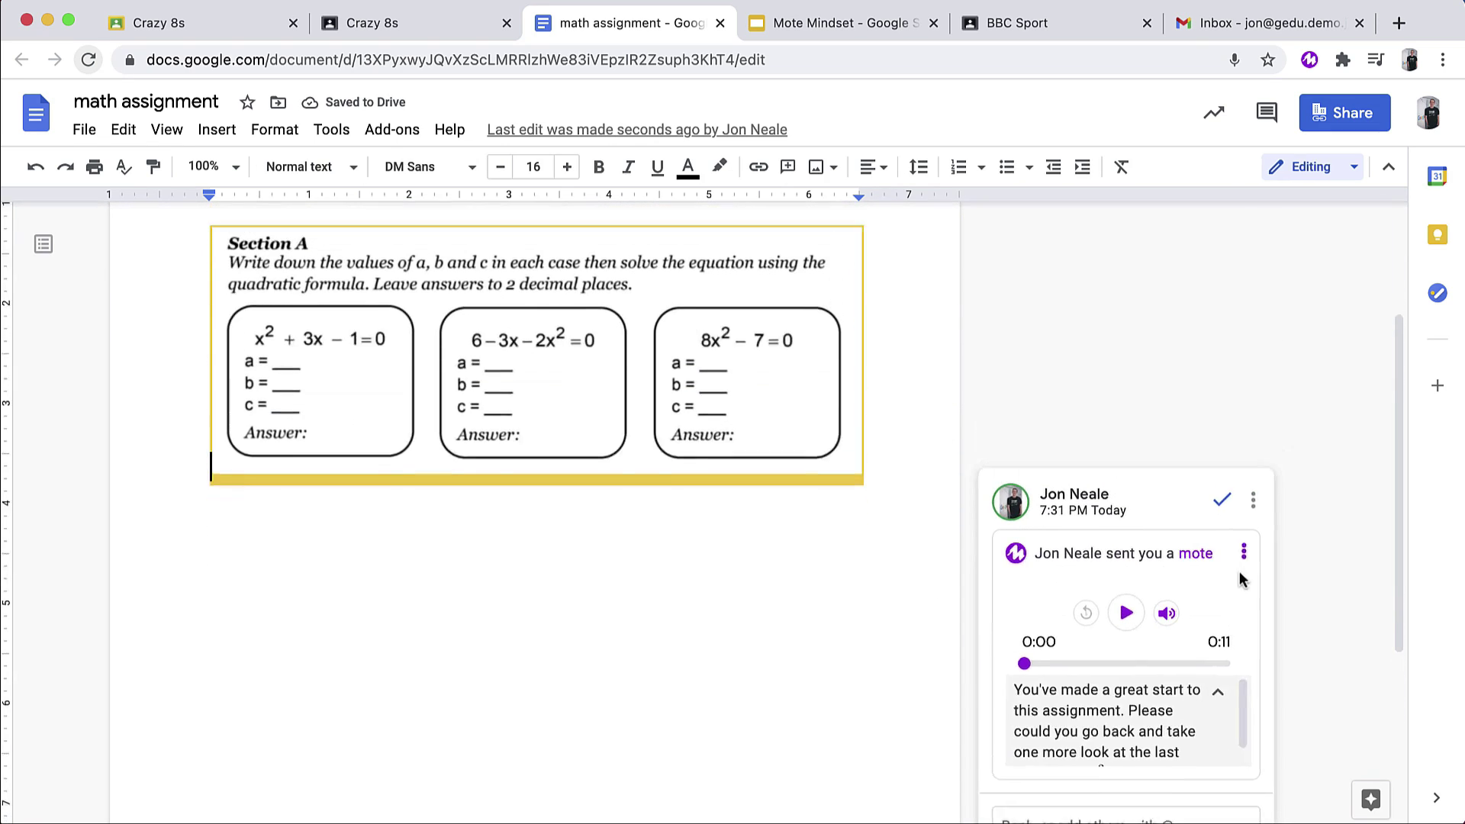
pyautogui.scroll(-3, 1160, 748)
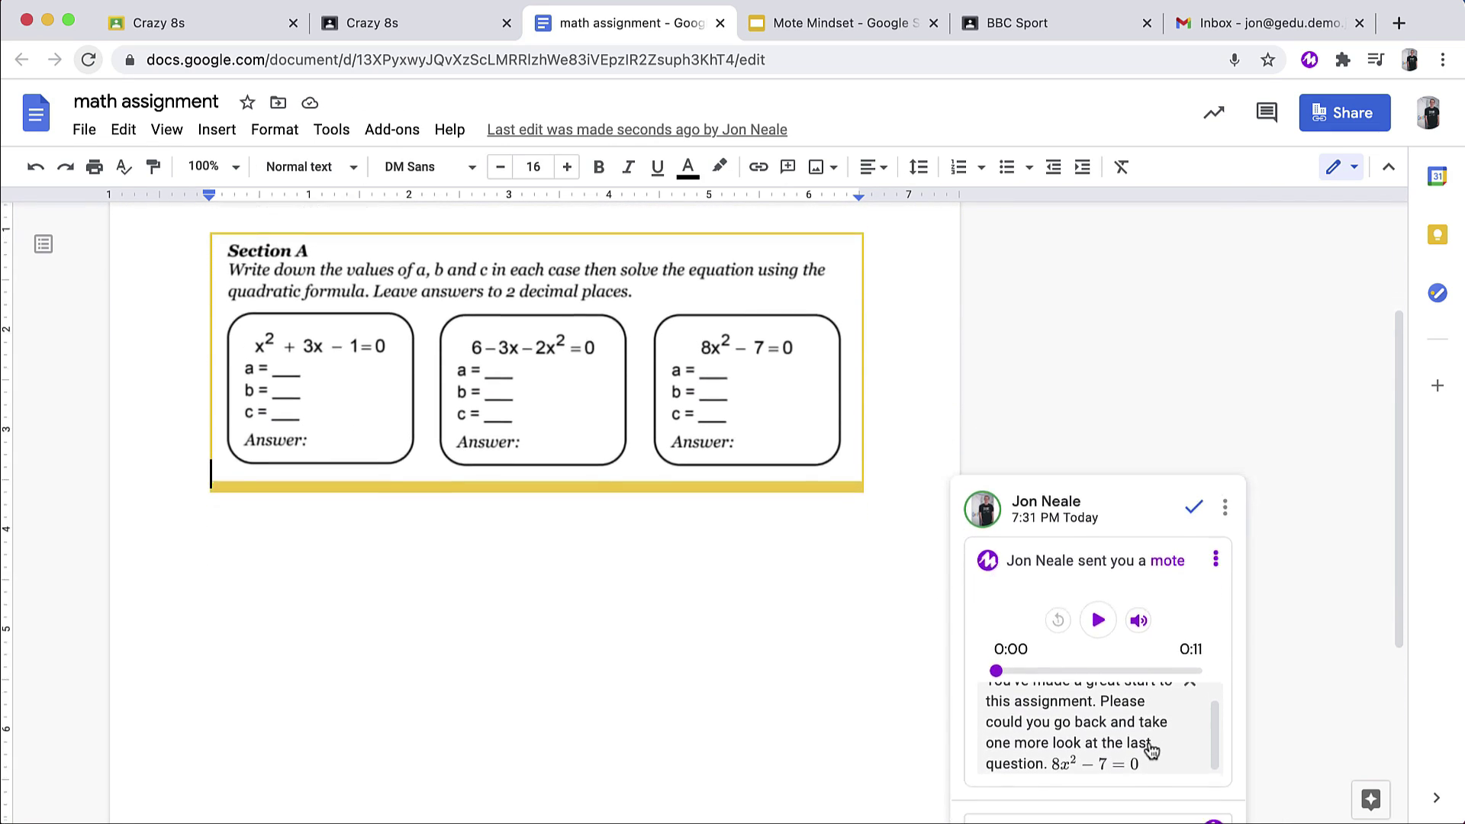
pyautogui.click(1150, 749)
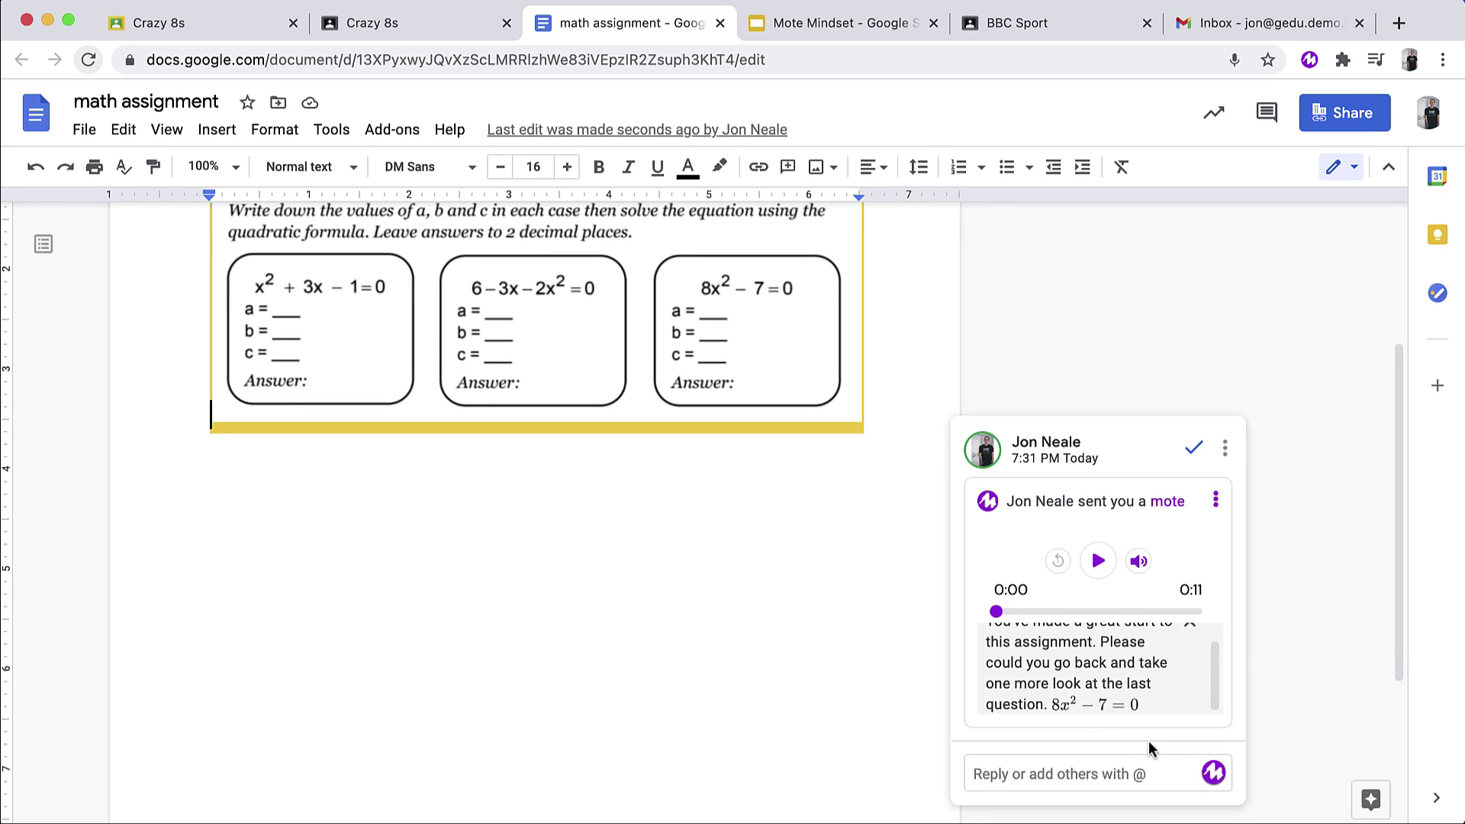
pyautogui.click(848, 29)
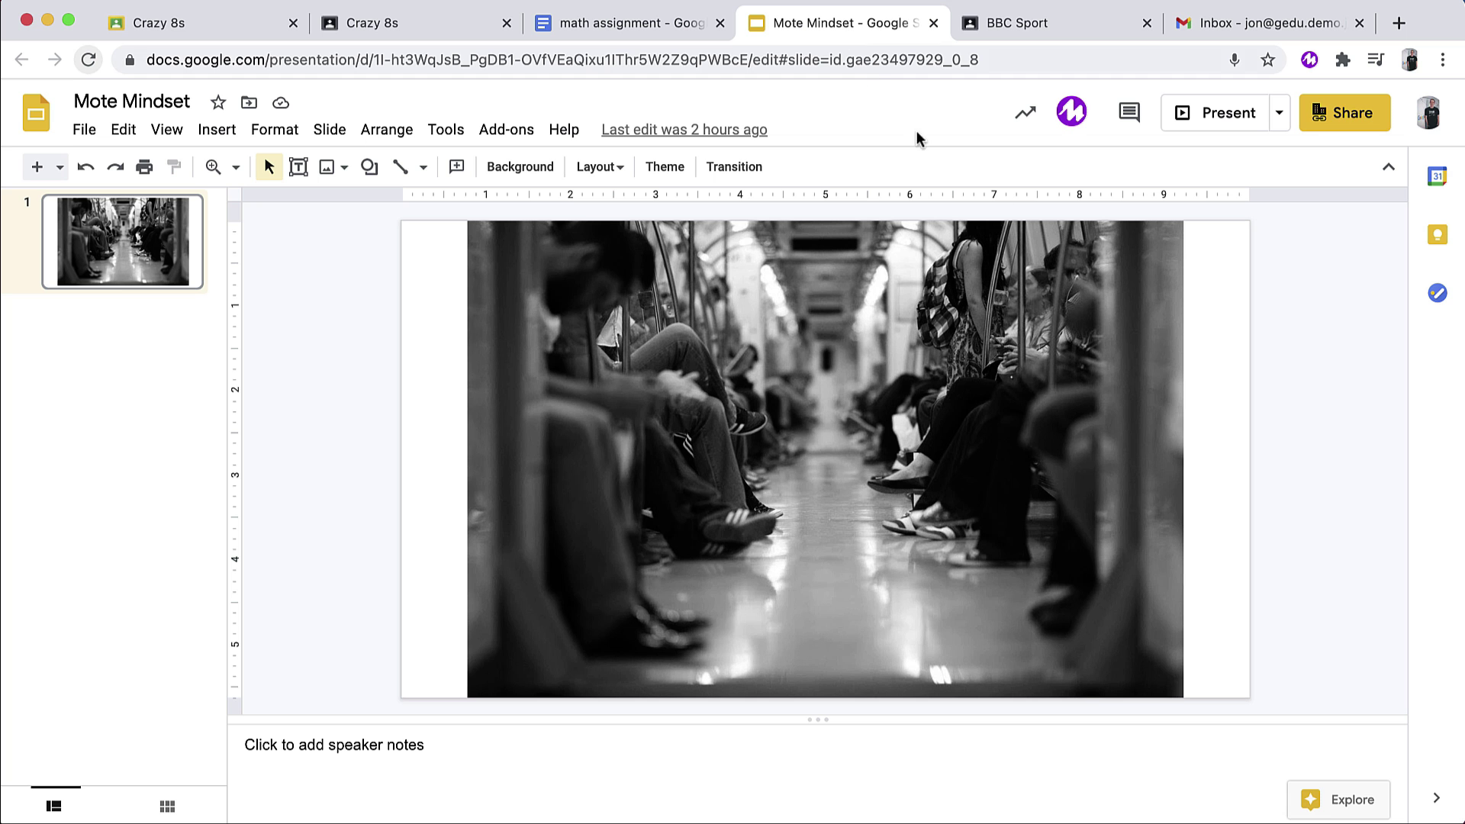
# Record a 13-second Mote voice note for the subway photo slide, with the recorder panel moved off the photo
pyautogui.click(1077, 122)
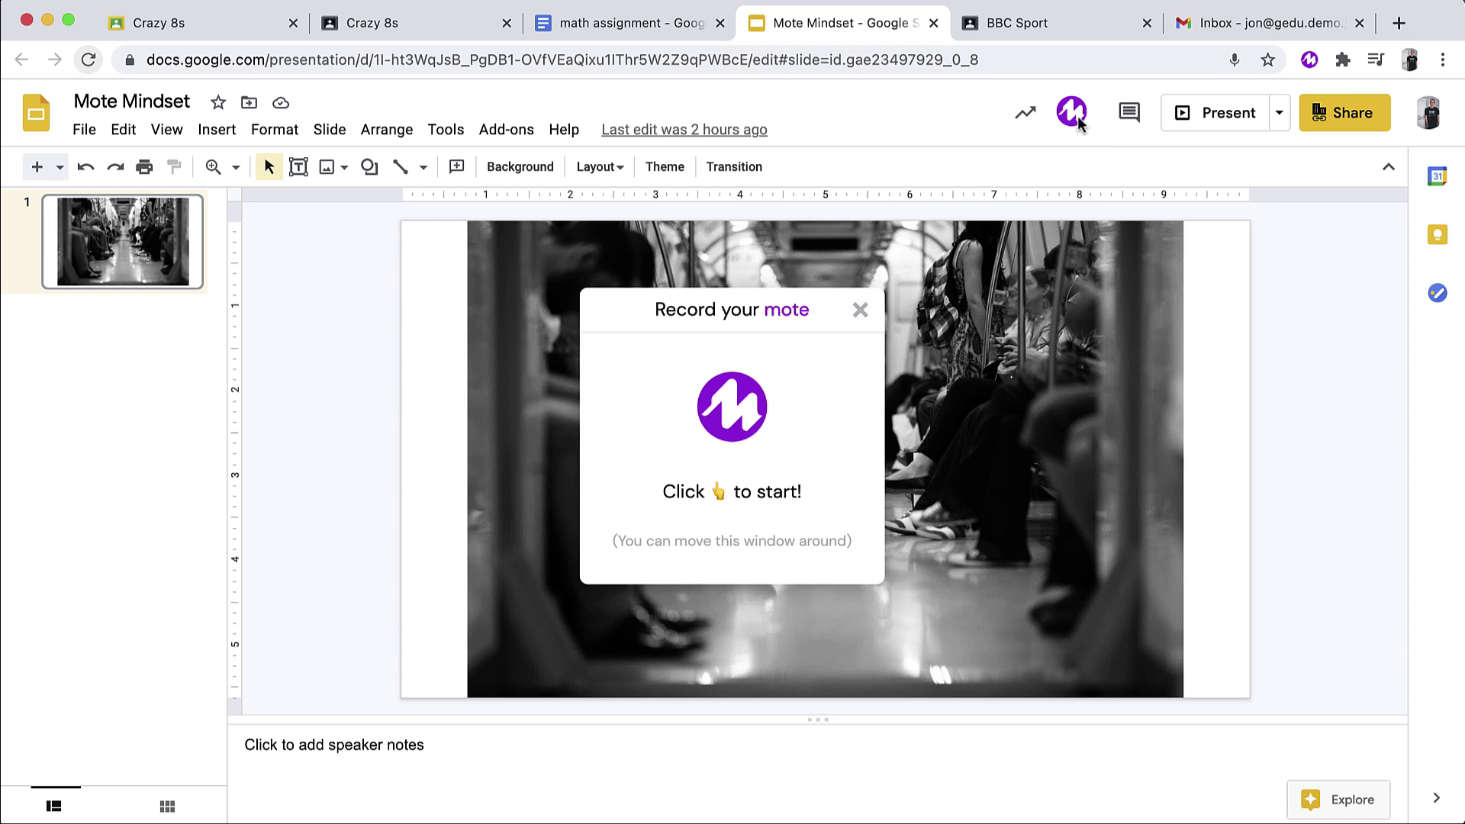
pyautogui.moveTo(681, 309); pyautogui.dragTo(337, 216)
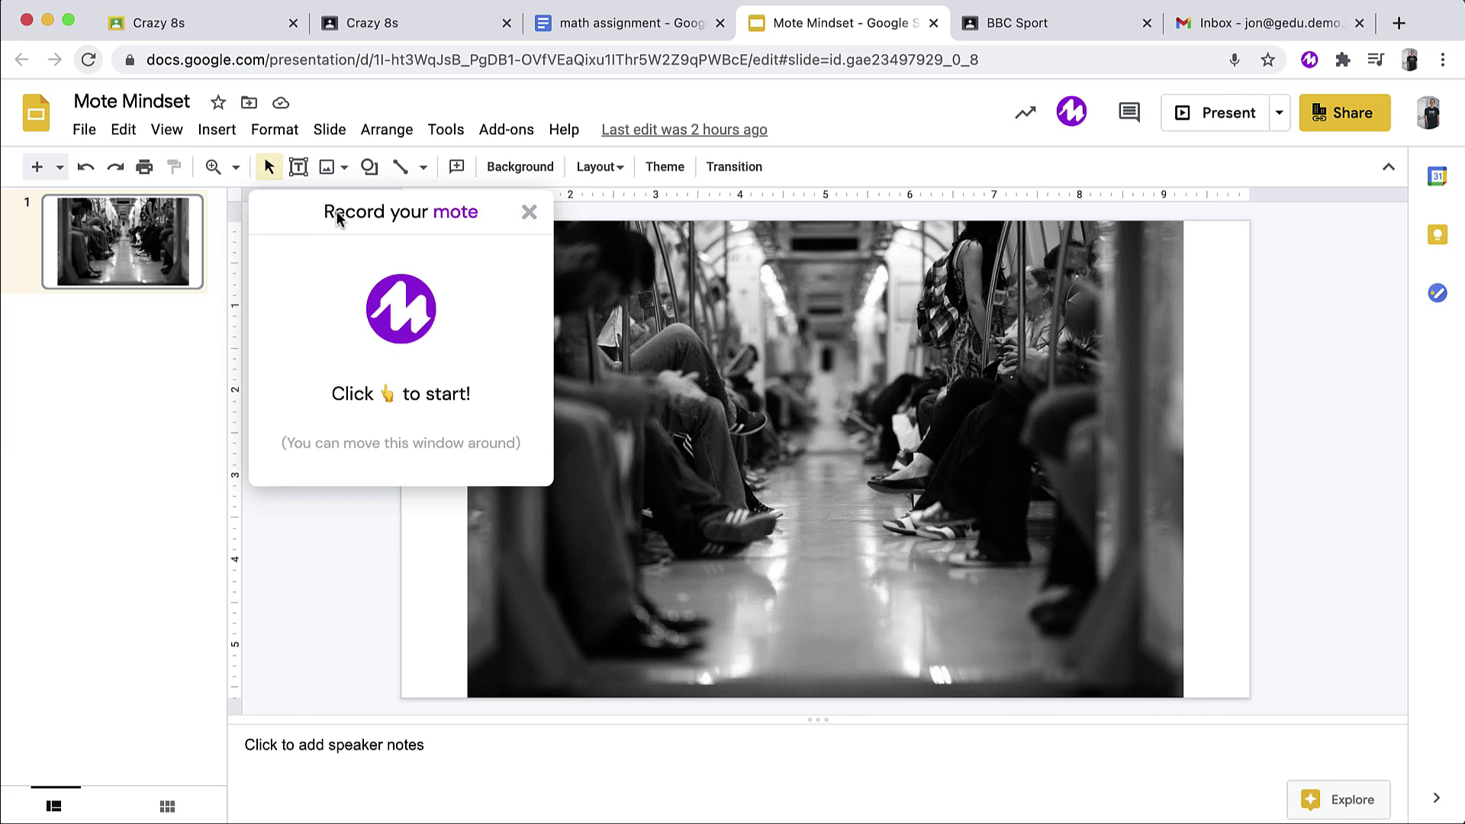
pyautogui.click(410, 309)
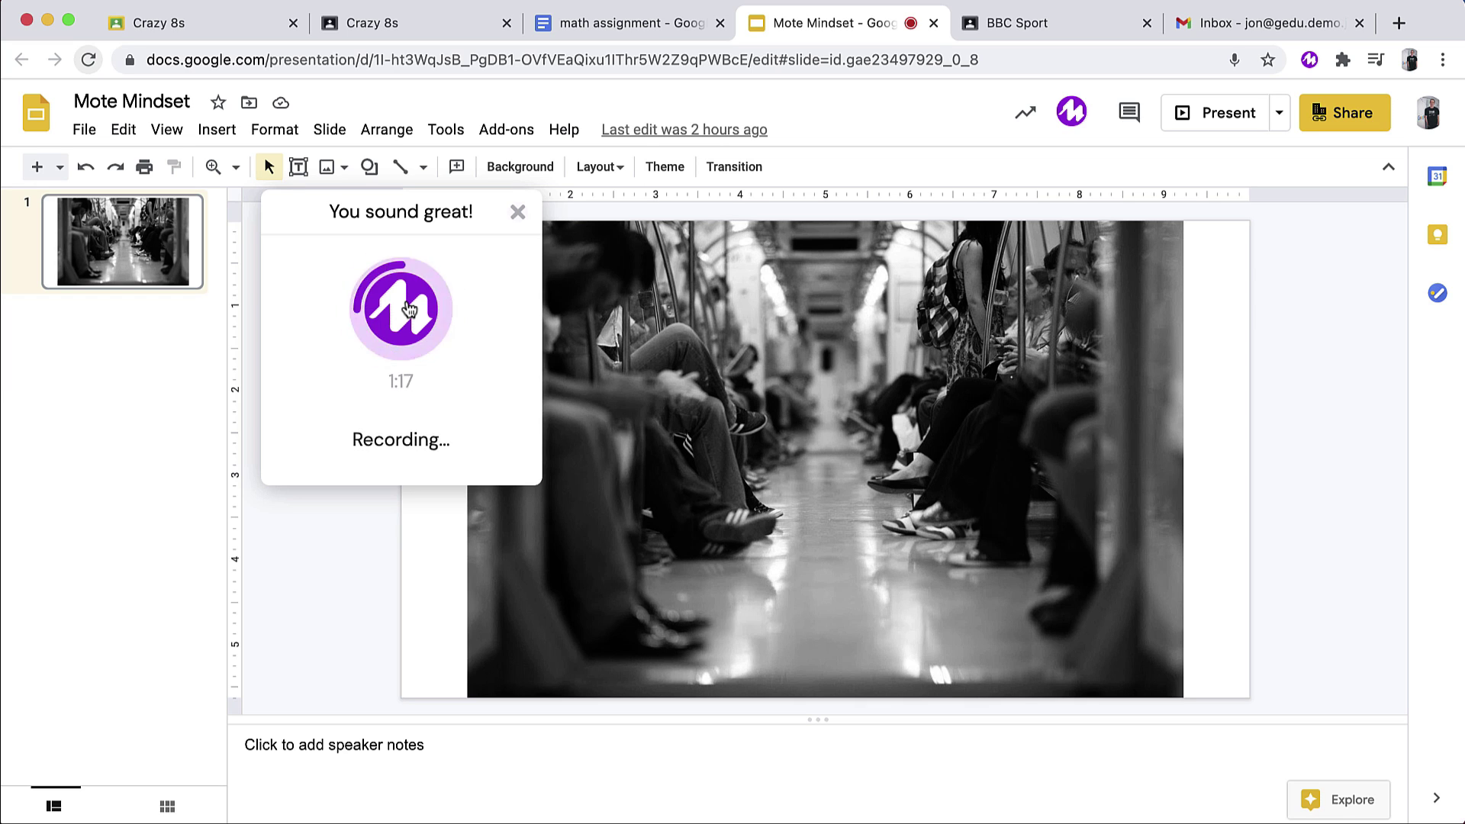
pyautogui.click(409, 308)
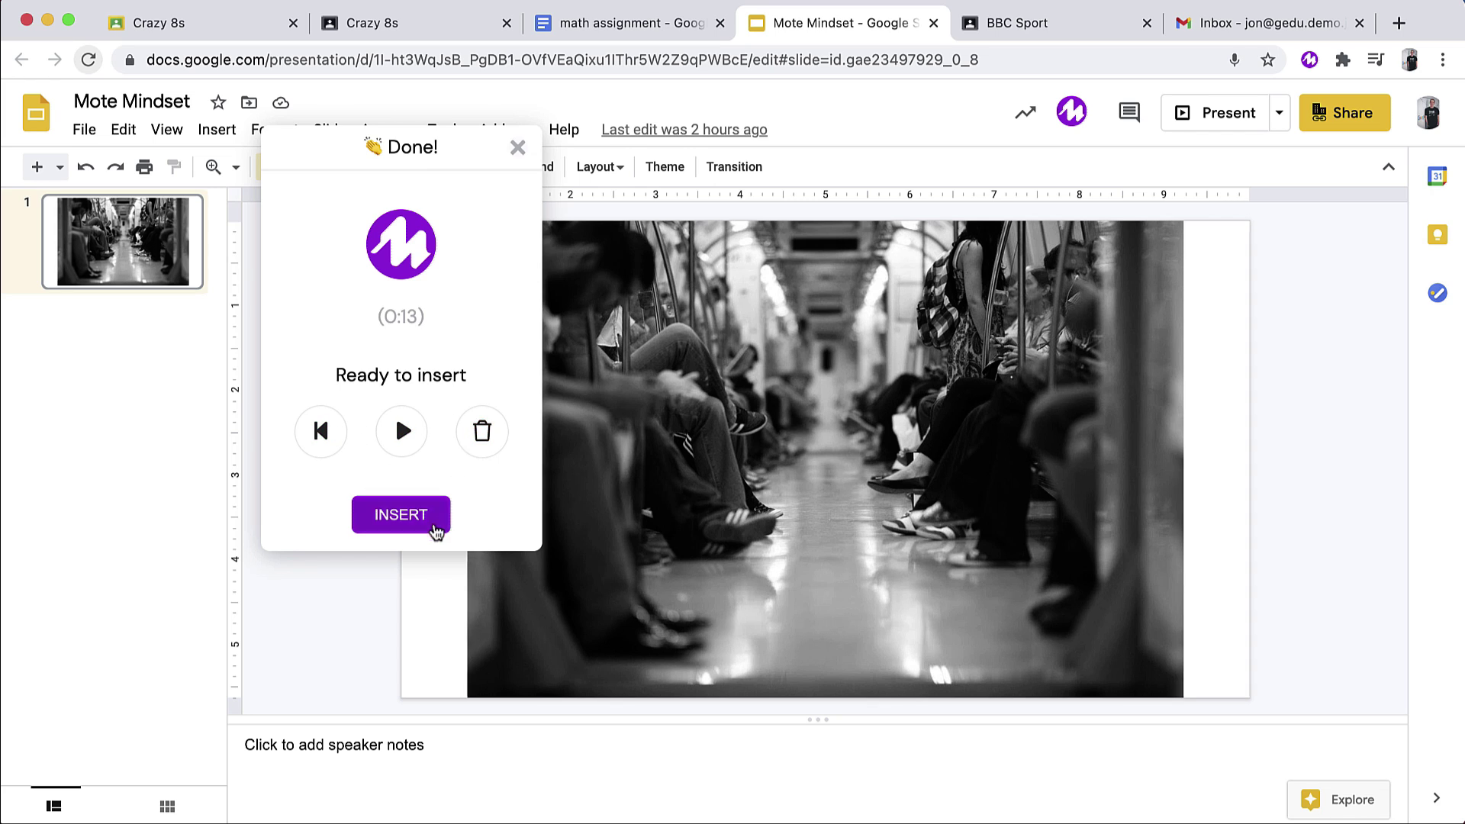
# Insert the voice note, place its audio icon on the photo's left part, and keep transparency at 0%
pyautogui.click(436, 528)
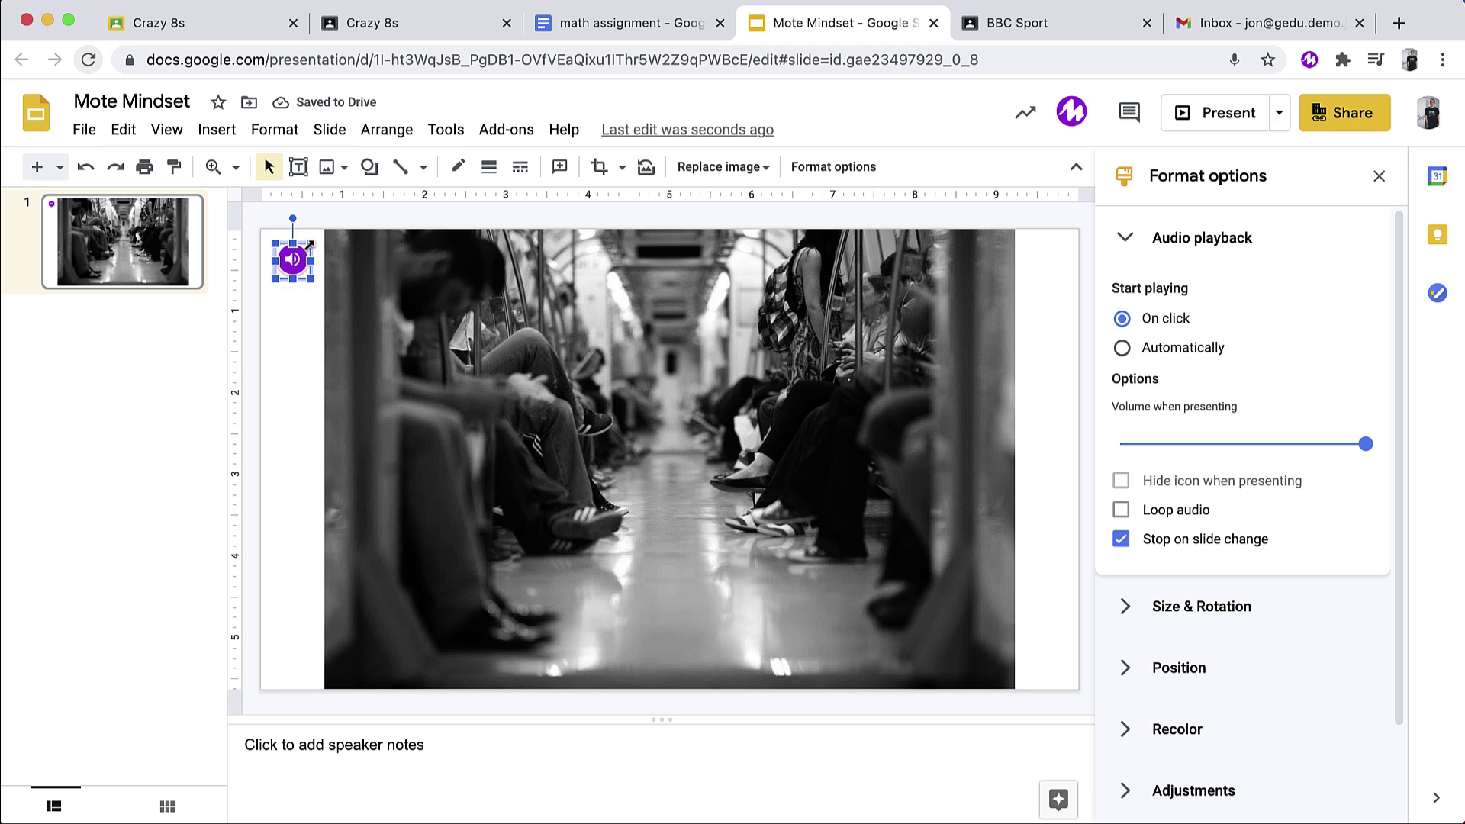
pyautogui.moveTo(312, 242); pyautogui.dragTo(493, 422)
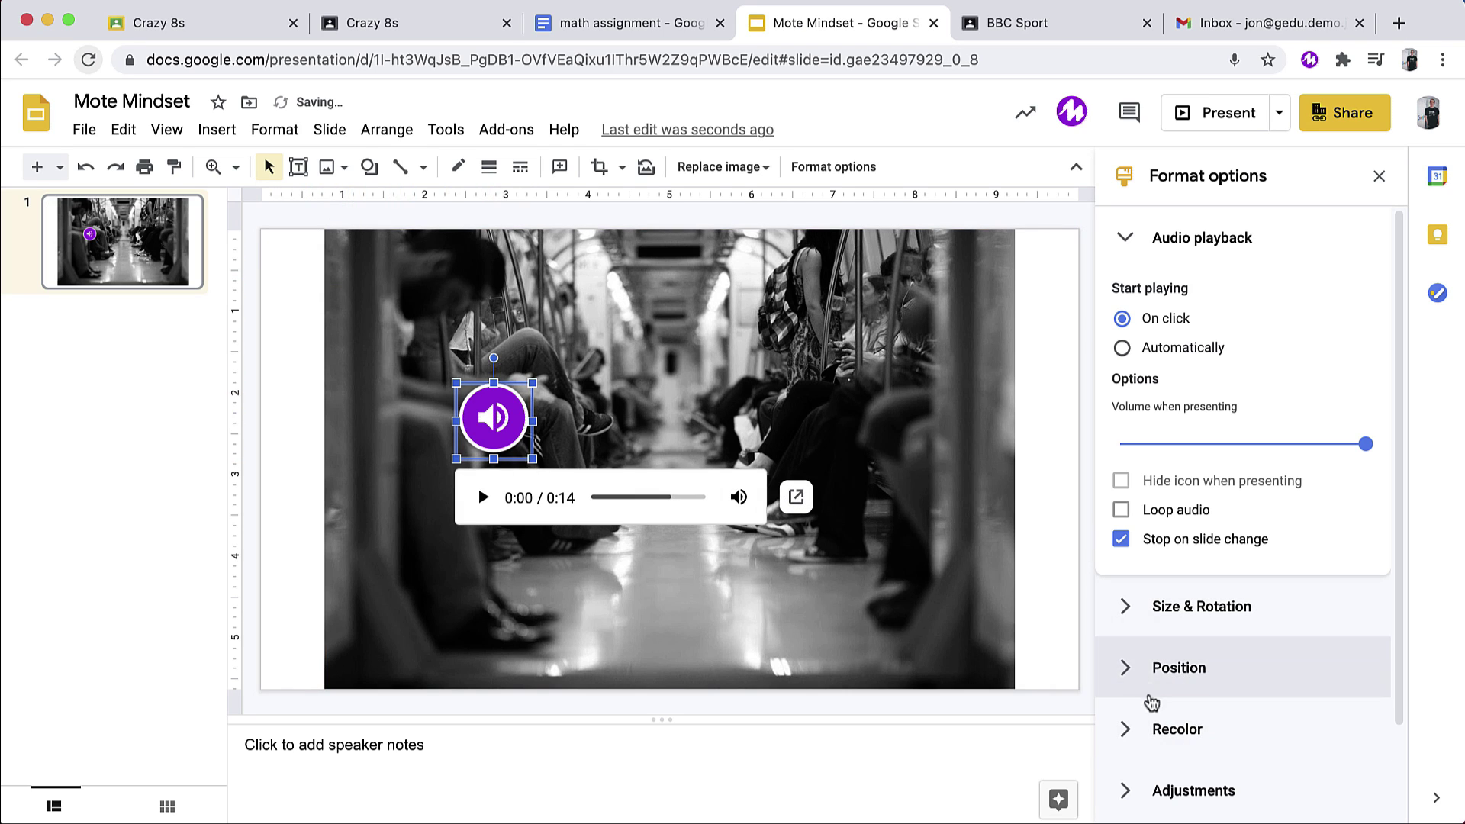
pyautogui.scroll(-2, 1152, 740)
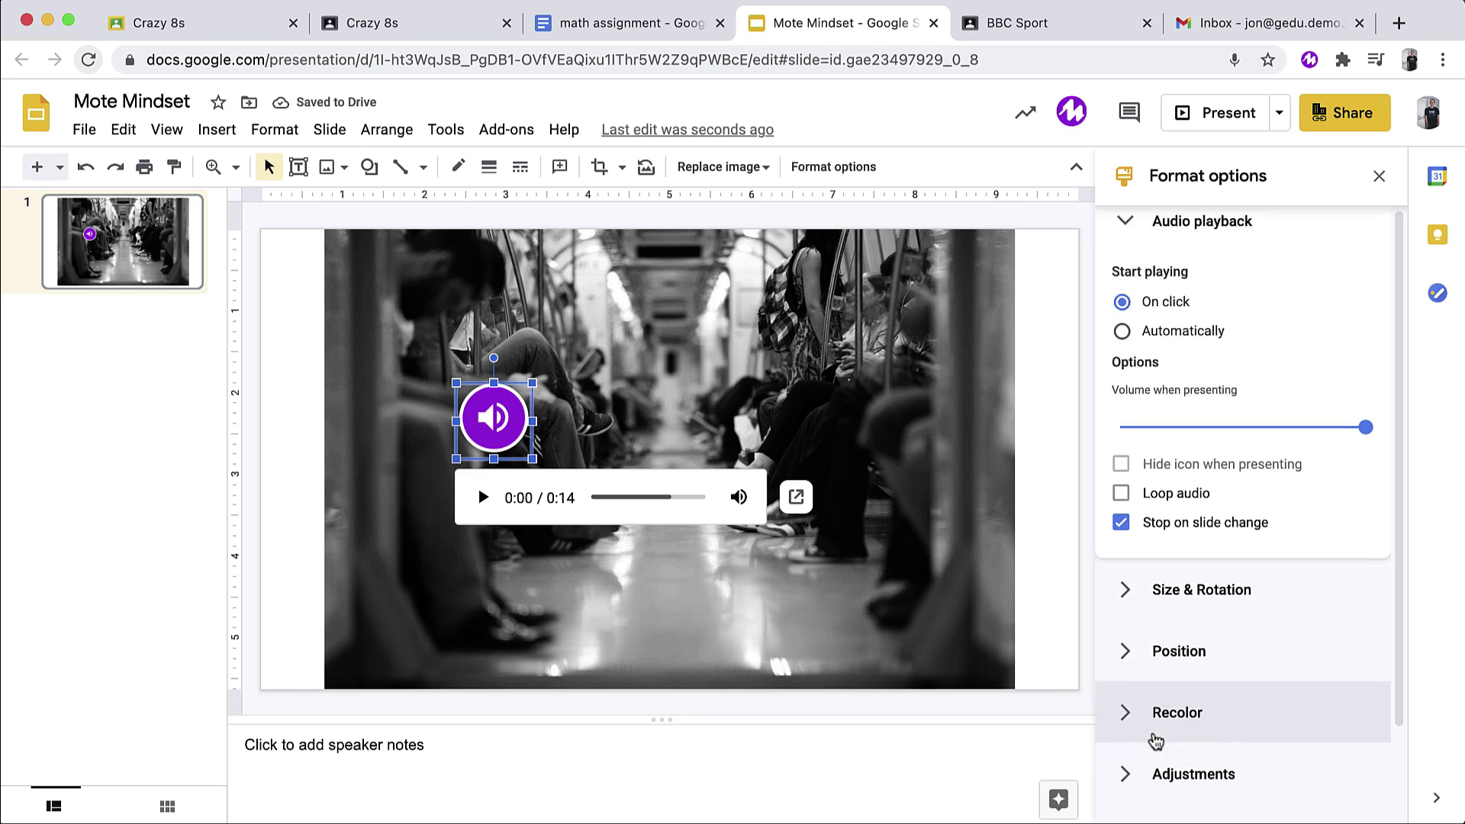
pyautogui.click(1144, 732)
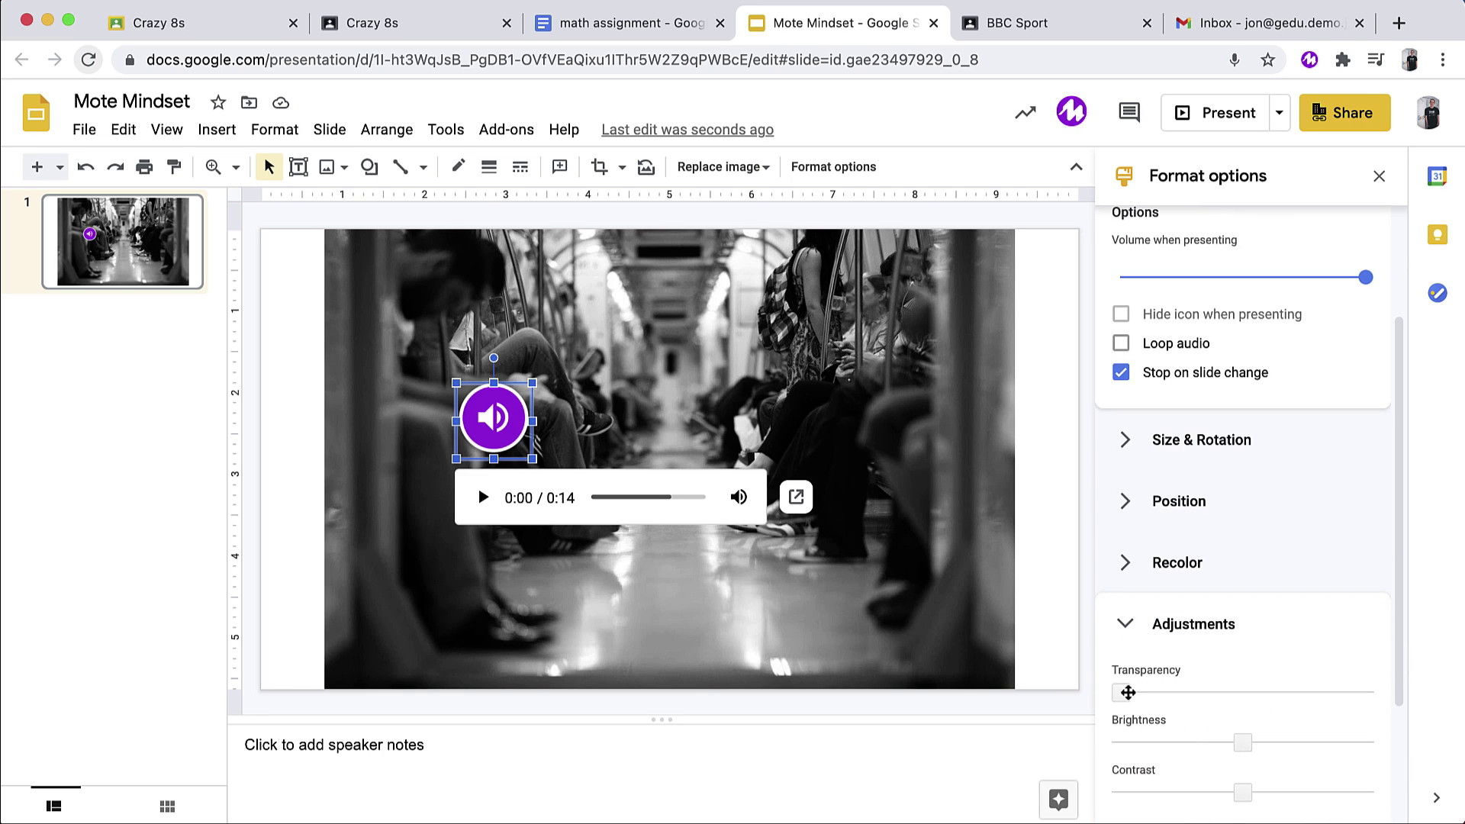
pyautogui.moveTo(1120, 692); pyautogui.dragTo(1364, 692)
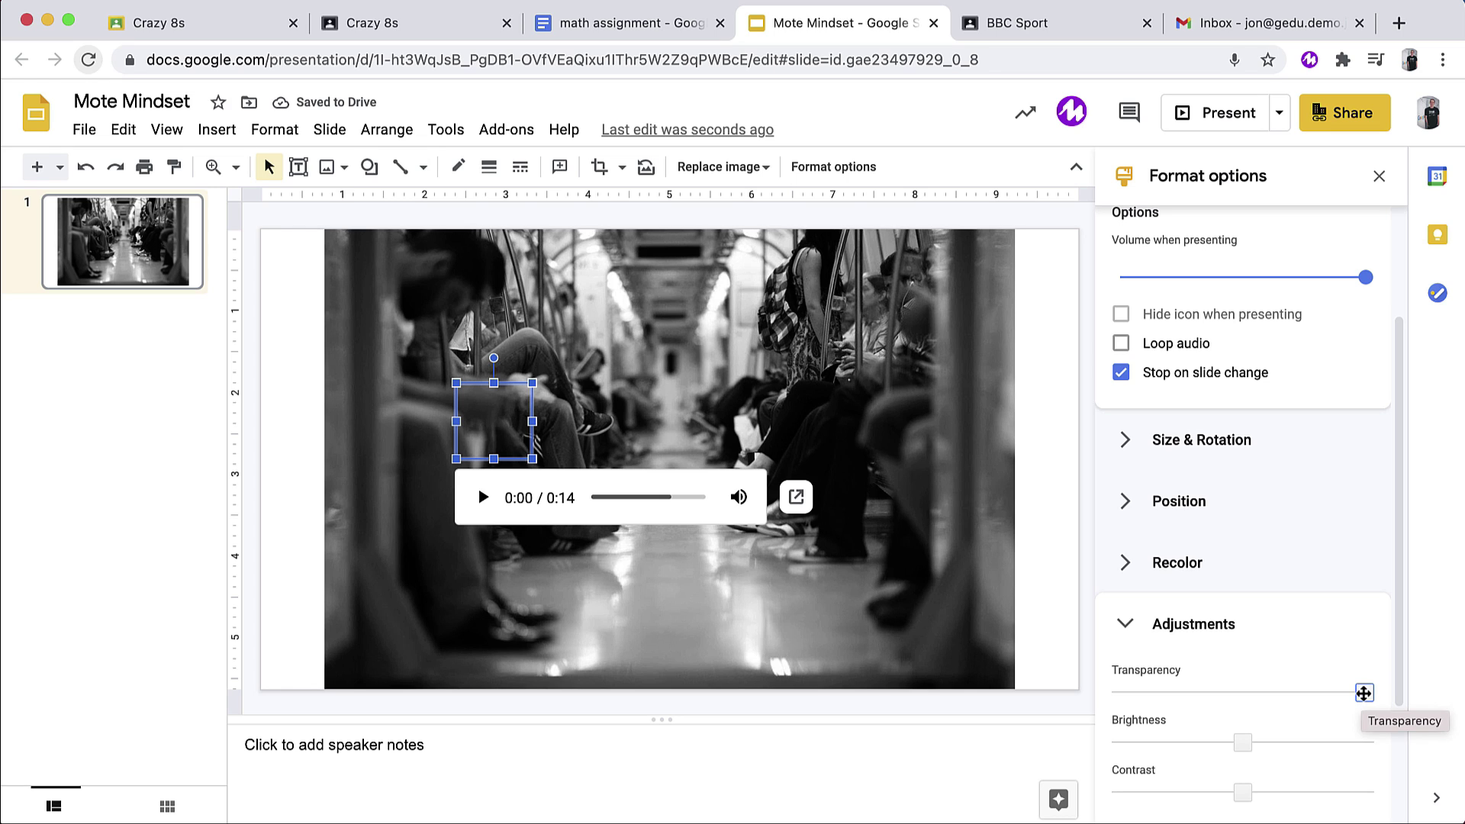
pyautogui.moveTo(1363, 692); pyautogui.dragTo(1120, 692)
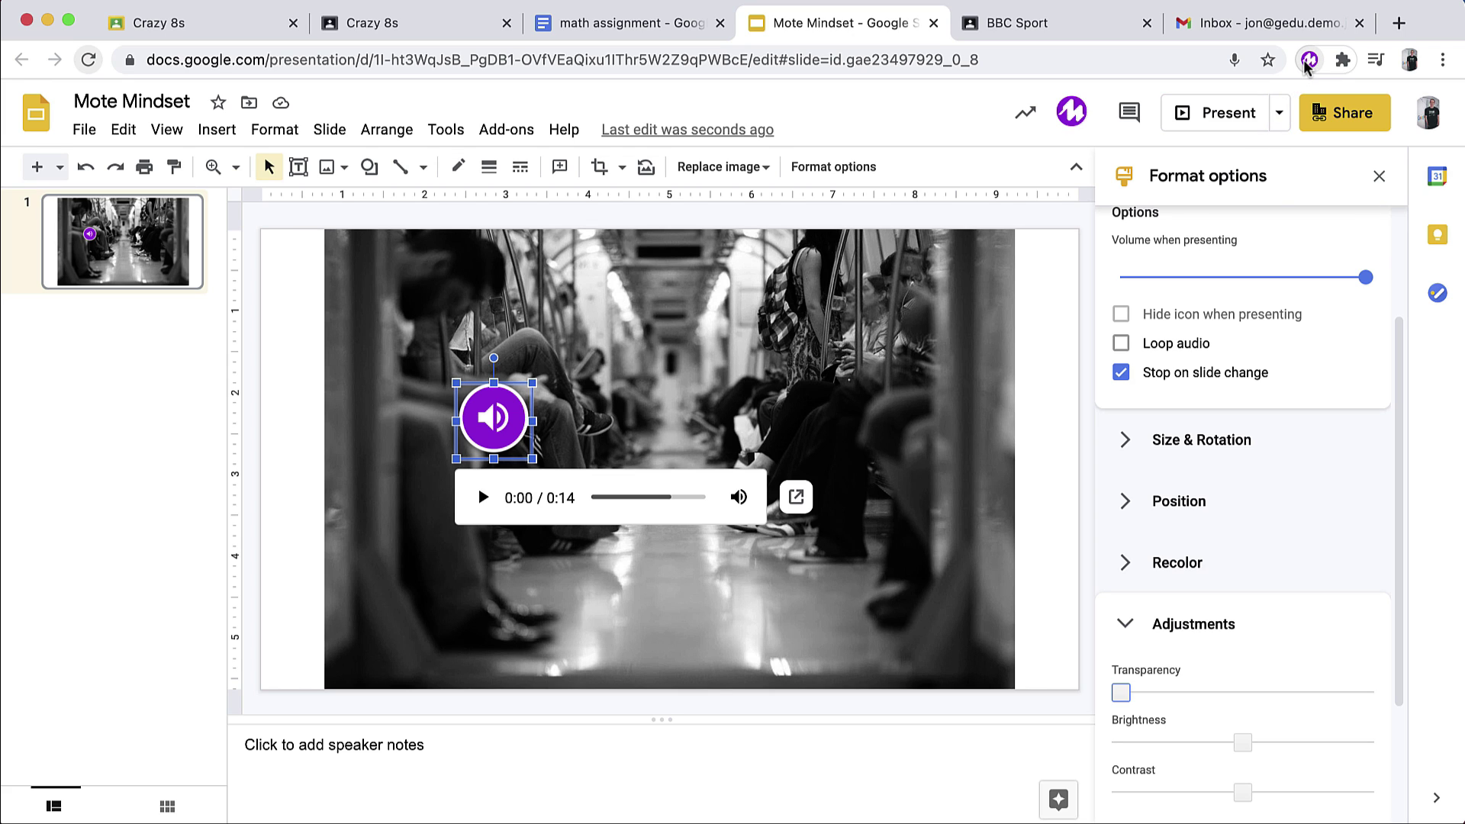
# Select the transcript of the 7:32 pm mote from My recent motes in the Mote extension
pyautogui.click(1307, 61)
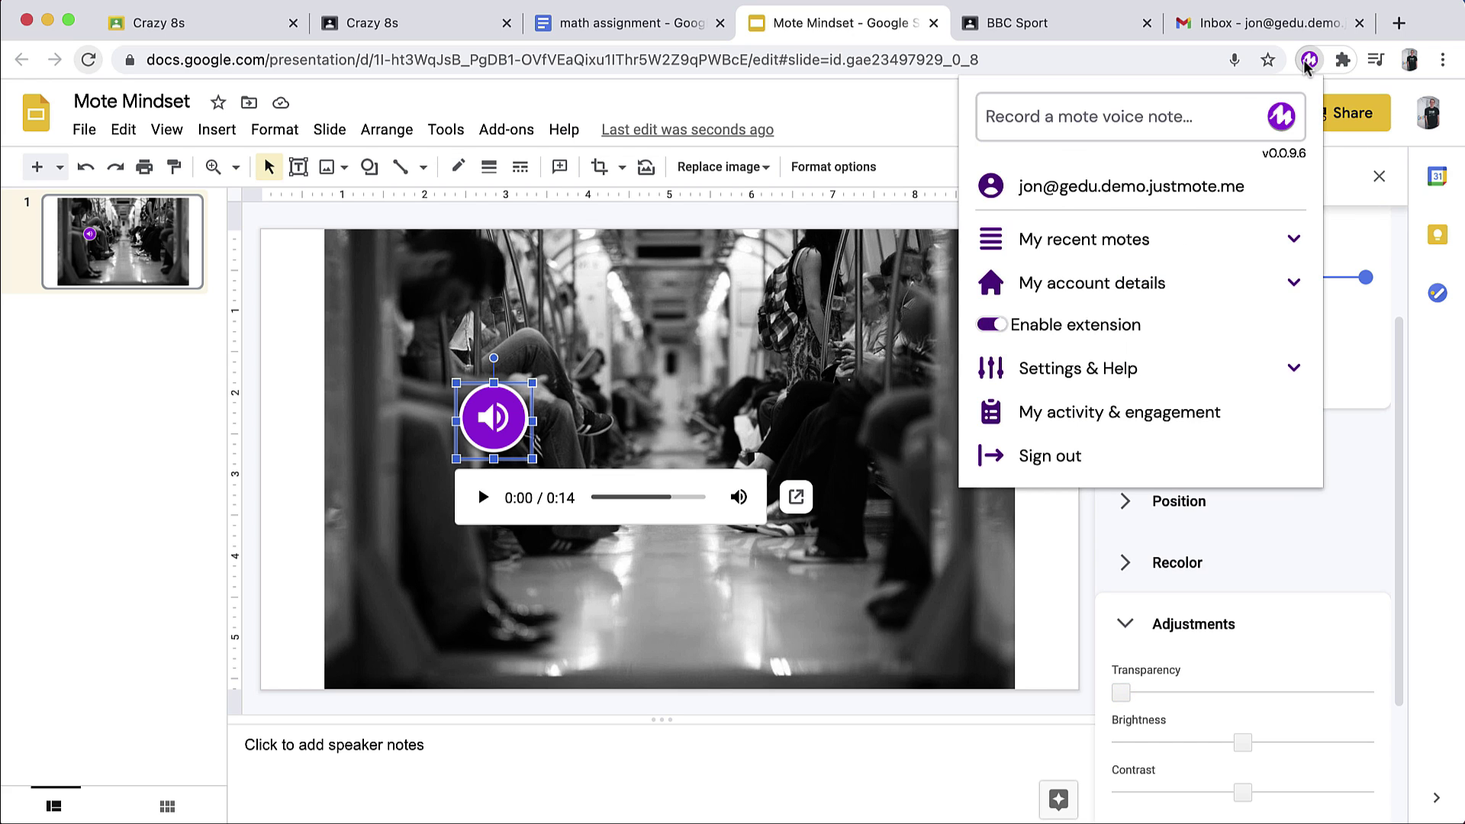
pyautogui.click(1290, 241)
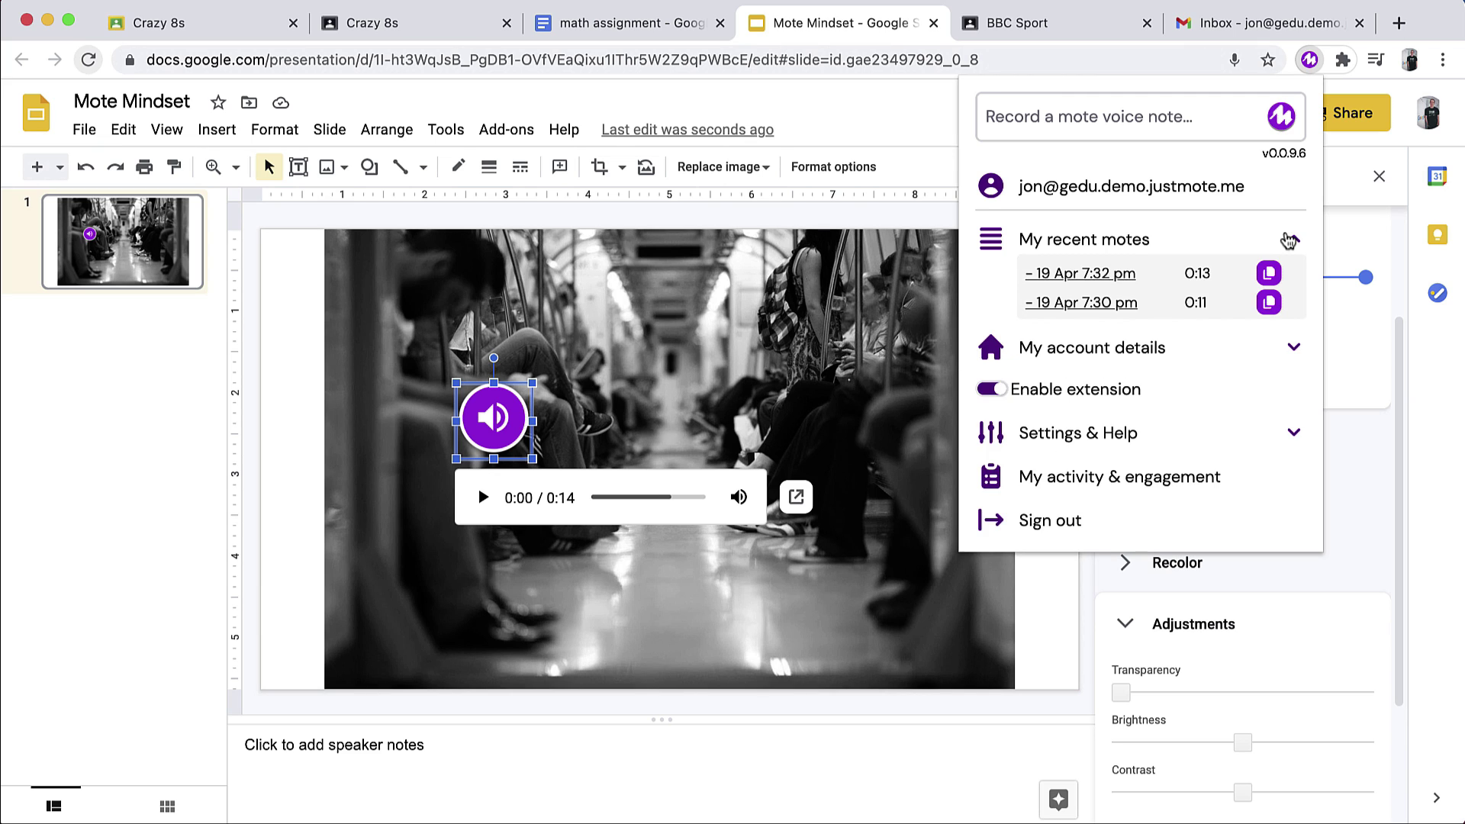
pyautogui.click(1097, 276)
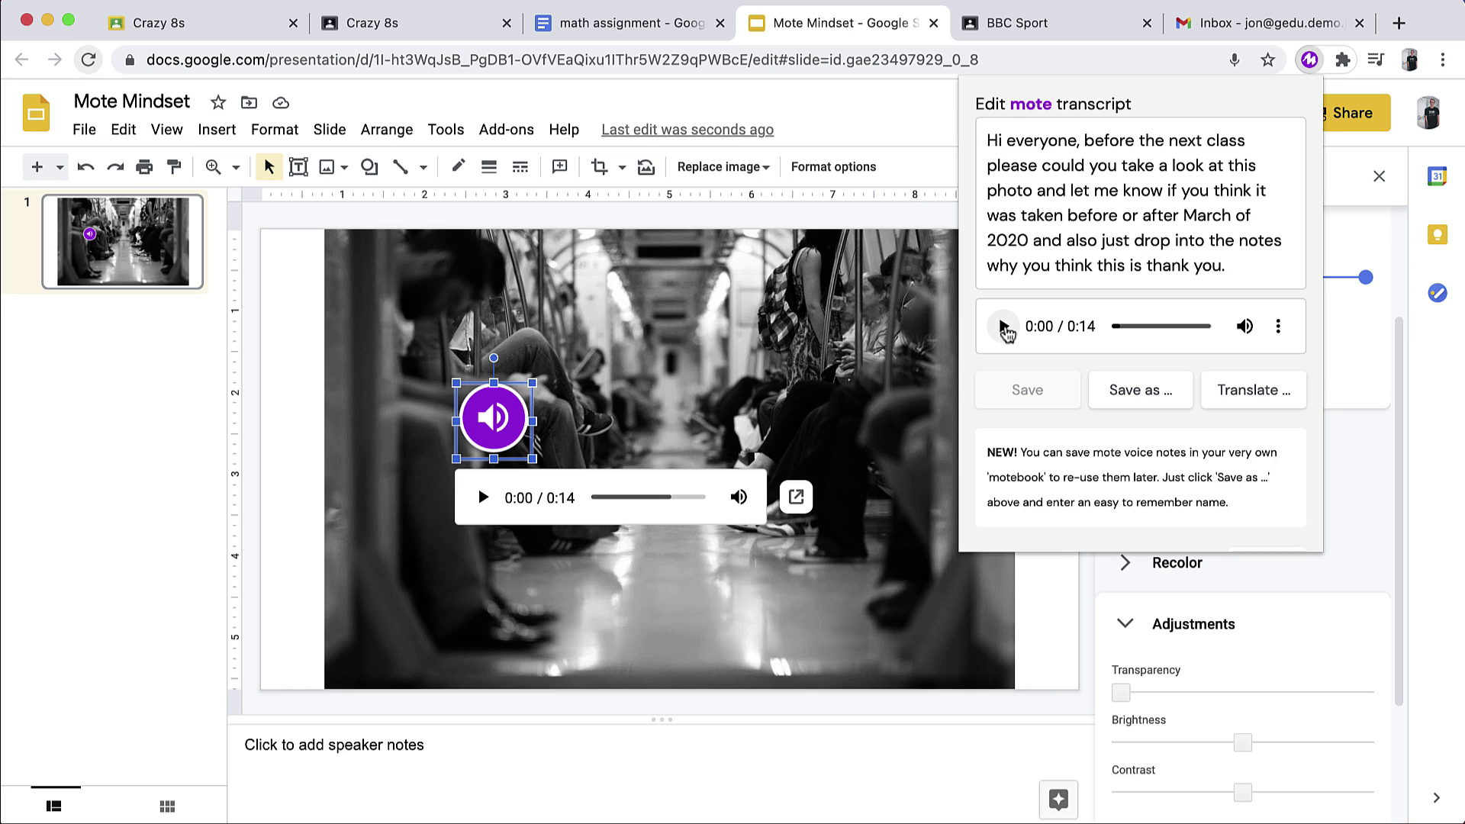
pyautogui.moveTo(1243, 266); pyautogui.dragTo(982, 144)
pyautogui.press('super+c')
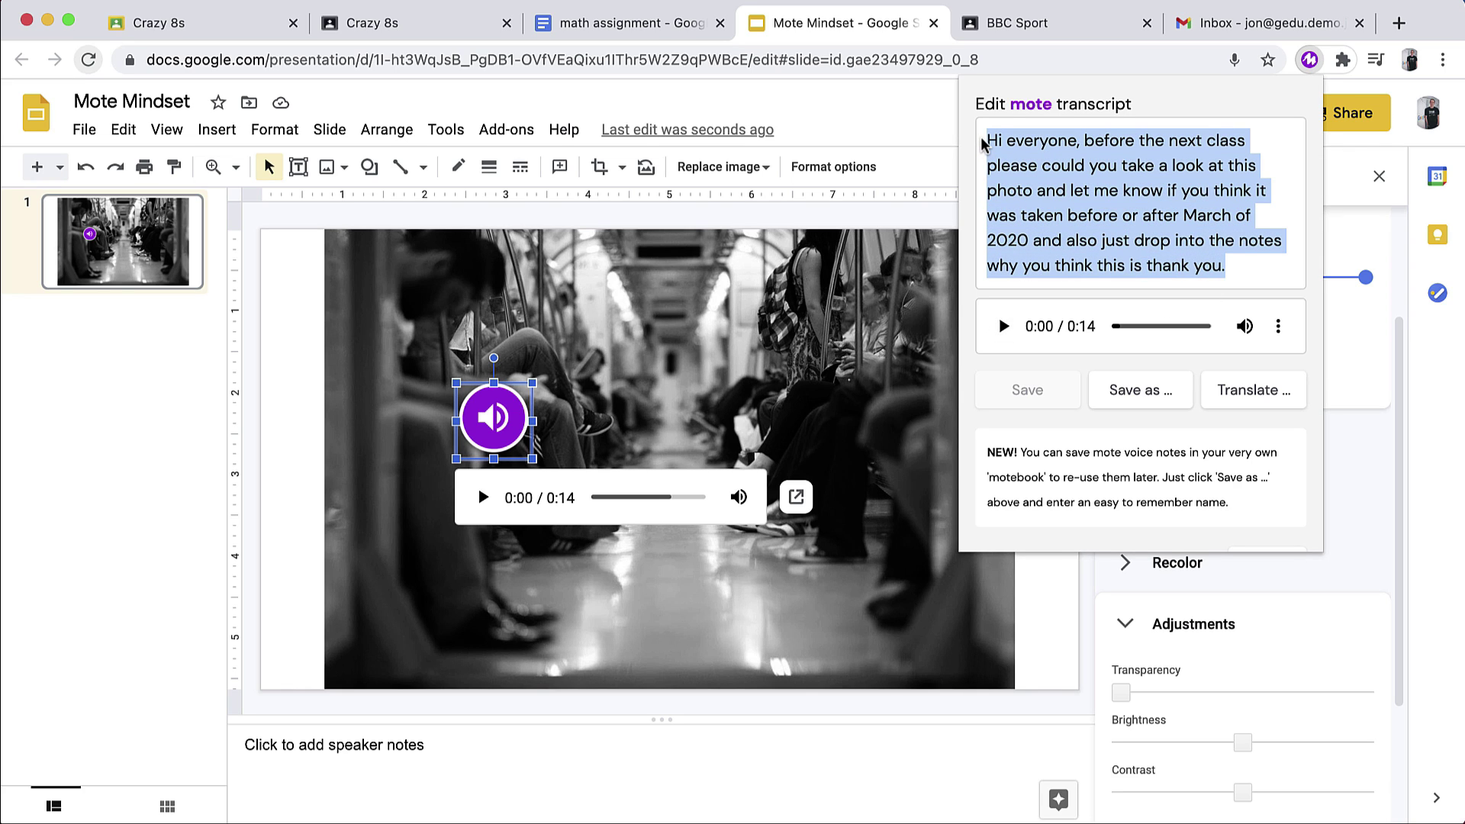
# Paste the transcript into the slide's speaker notes and switch to the BBC Sport assignment
pyautogui.click(513, 772)
pyautogui.click(408, 751)
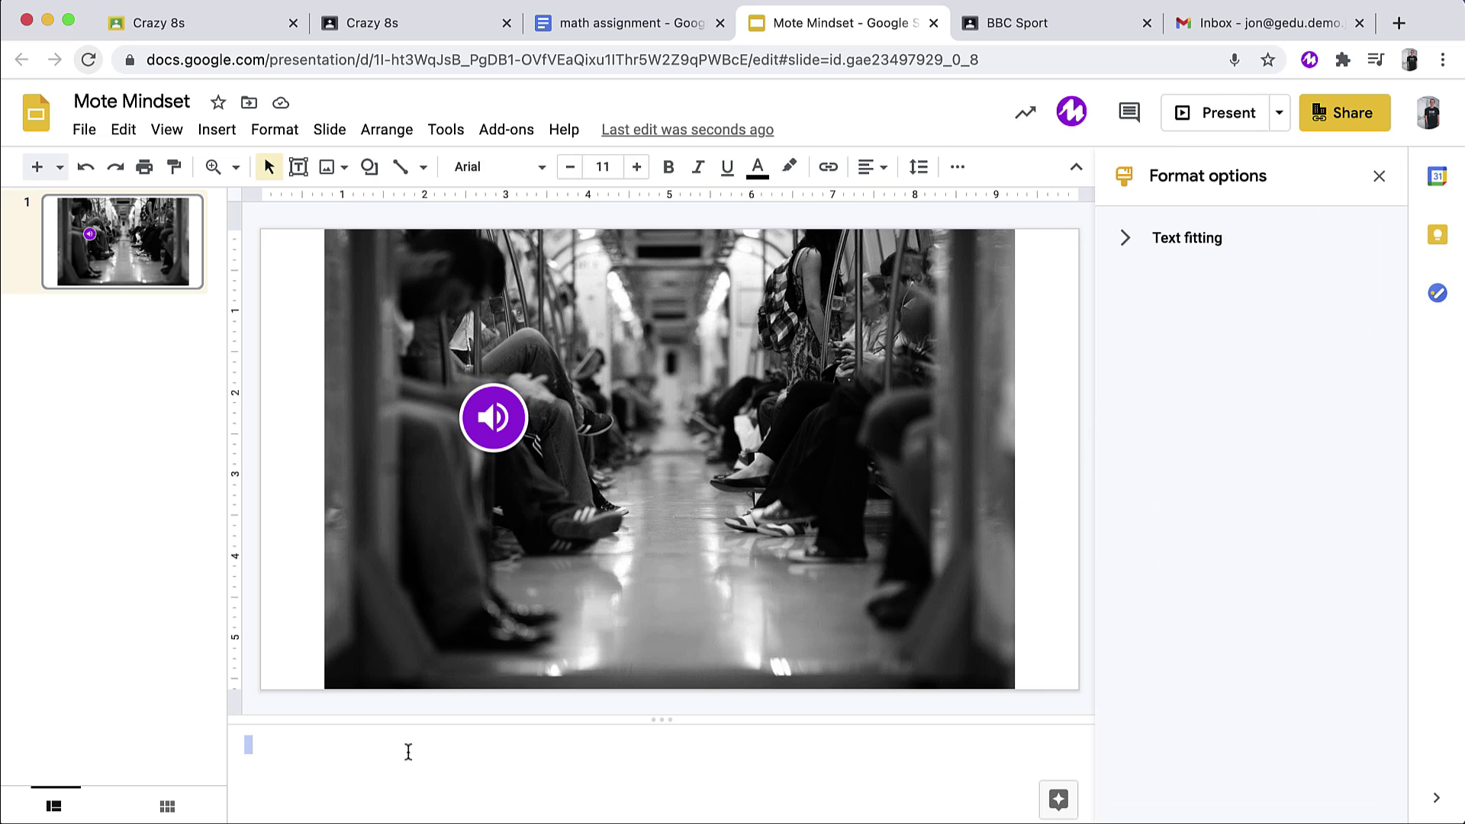
pyautogui.press('super+v')
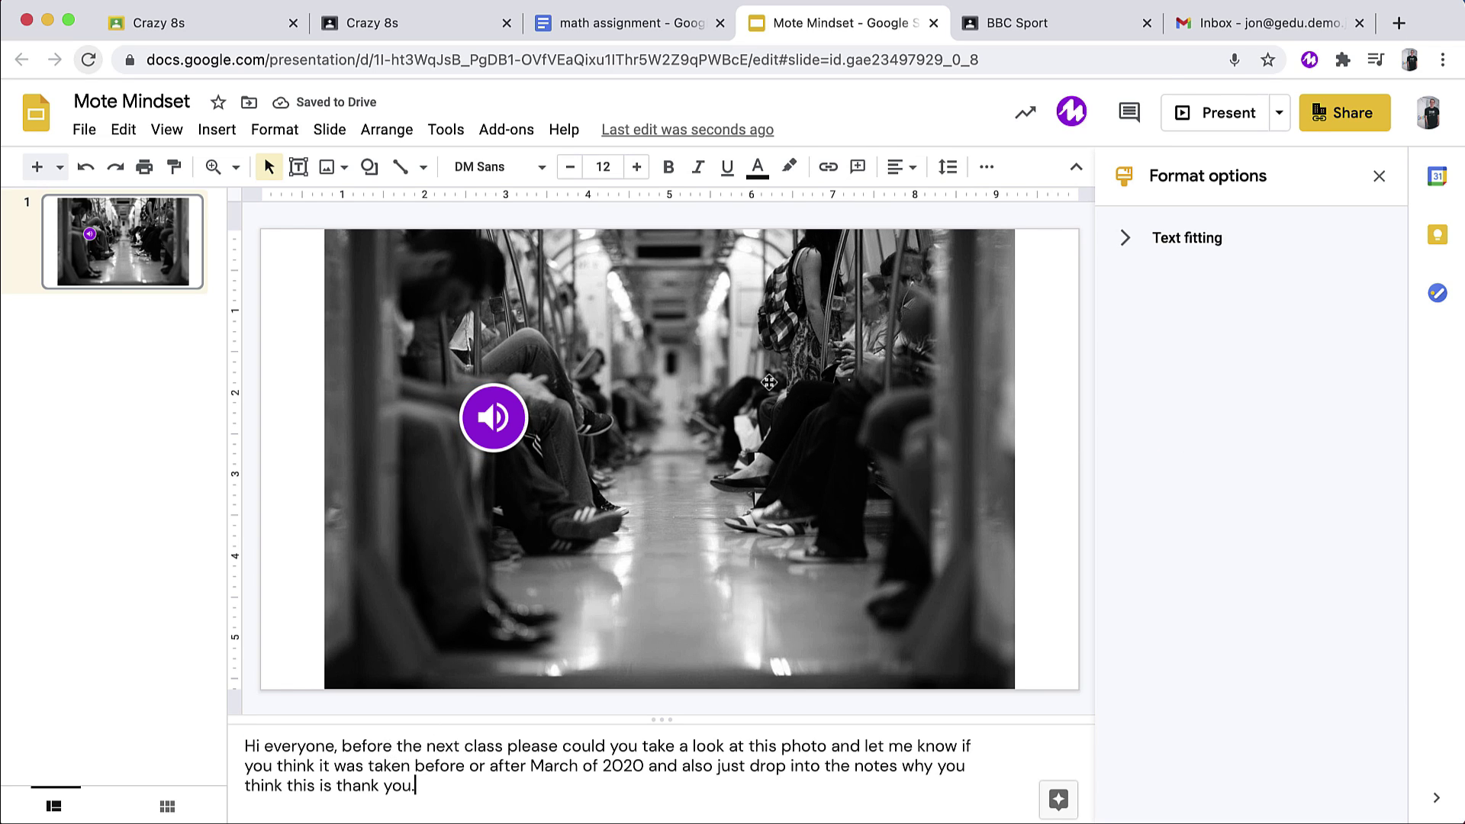
pyautogui.click(1037, 24)
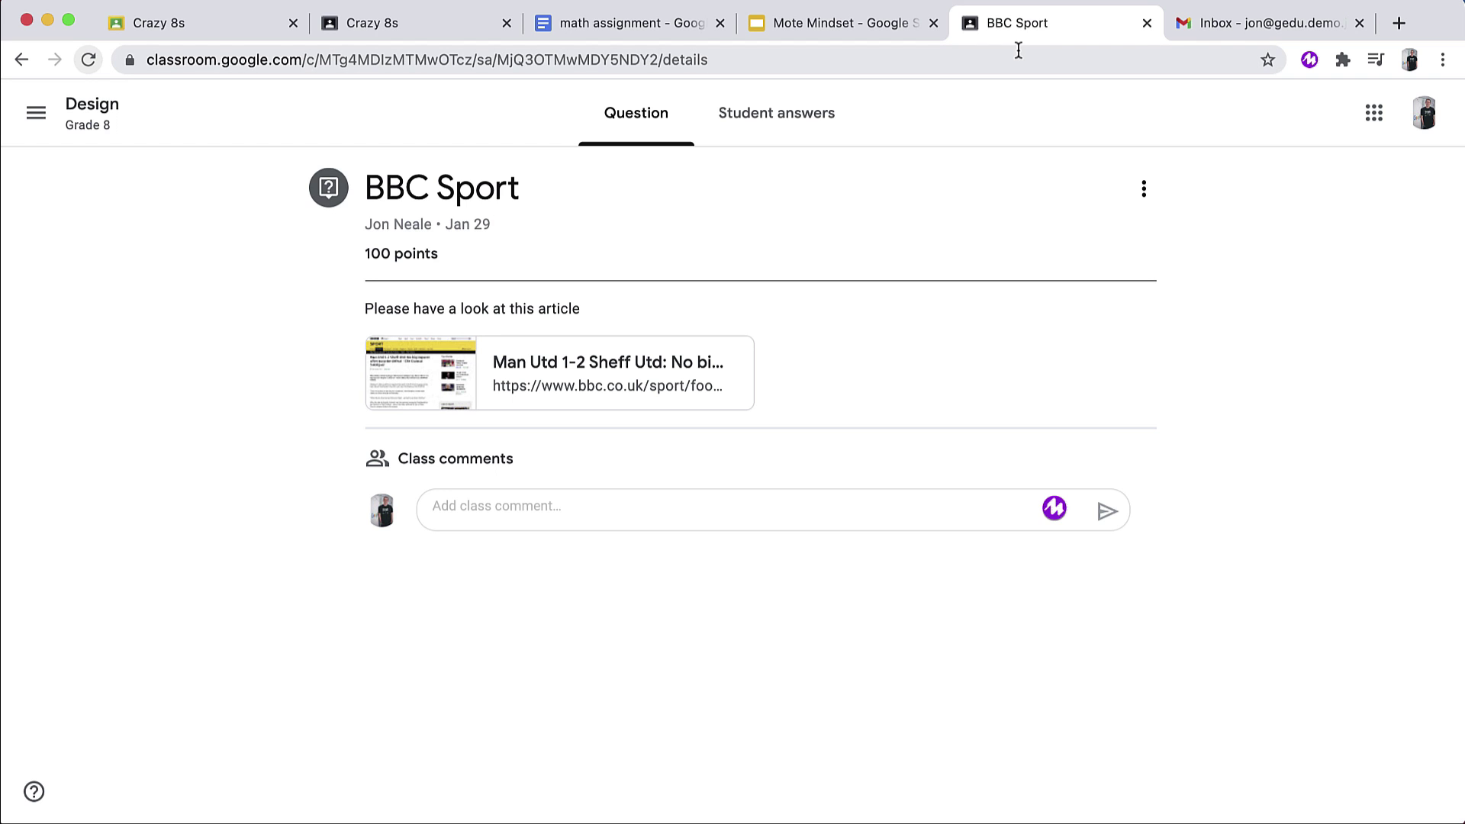
# On the Man Utd 1-2 Sheff Utd article, record a 9-second Mote voice note and copy it
pyautogui.click(644, 366)
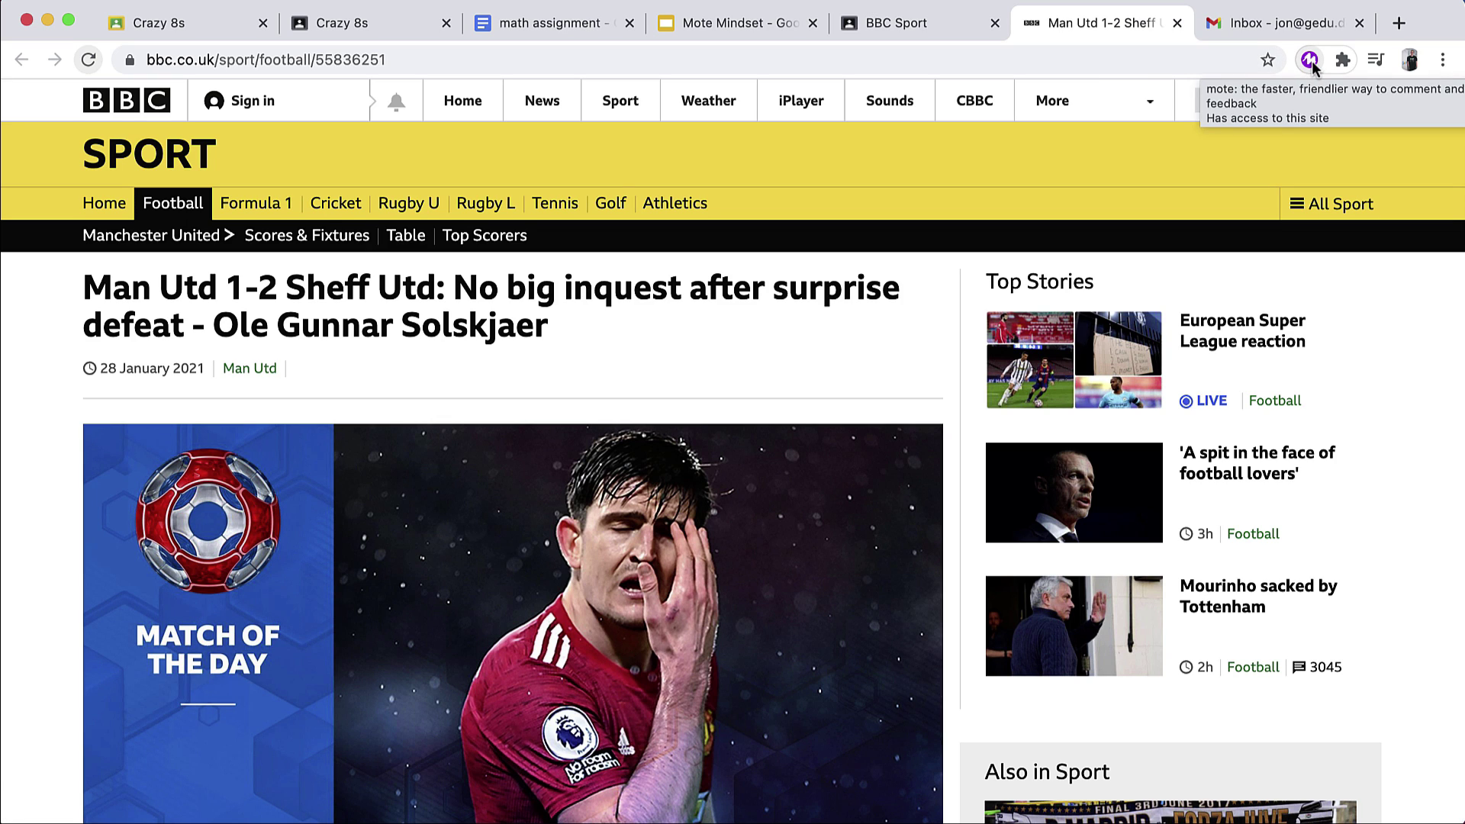
pyautogui.click(1310, 61)
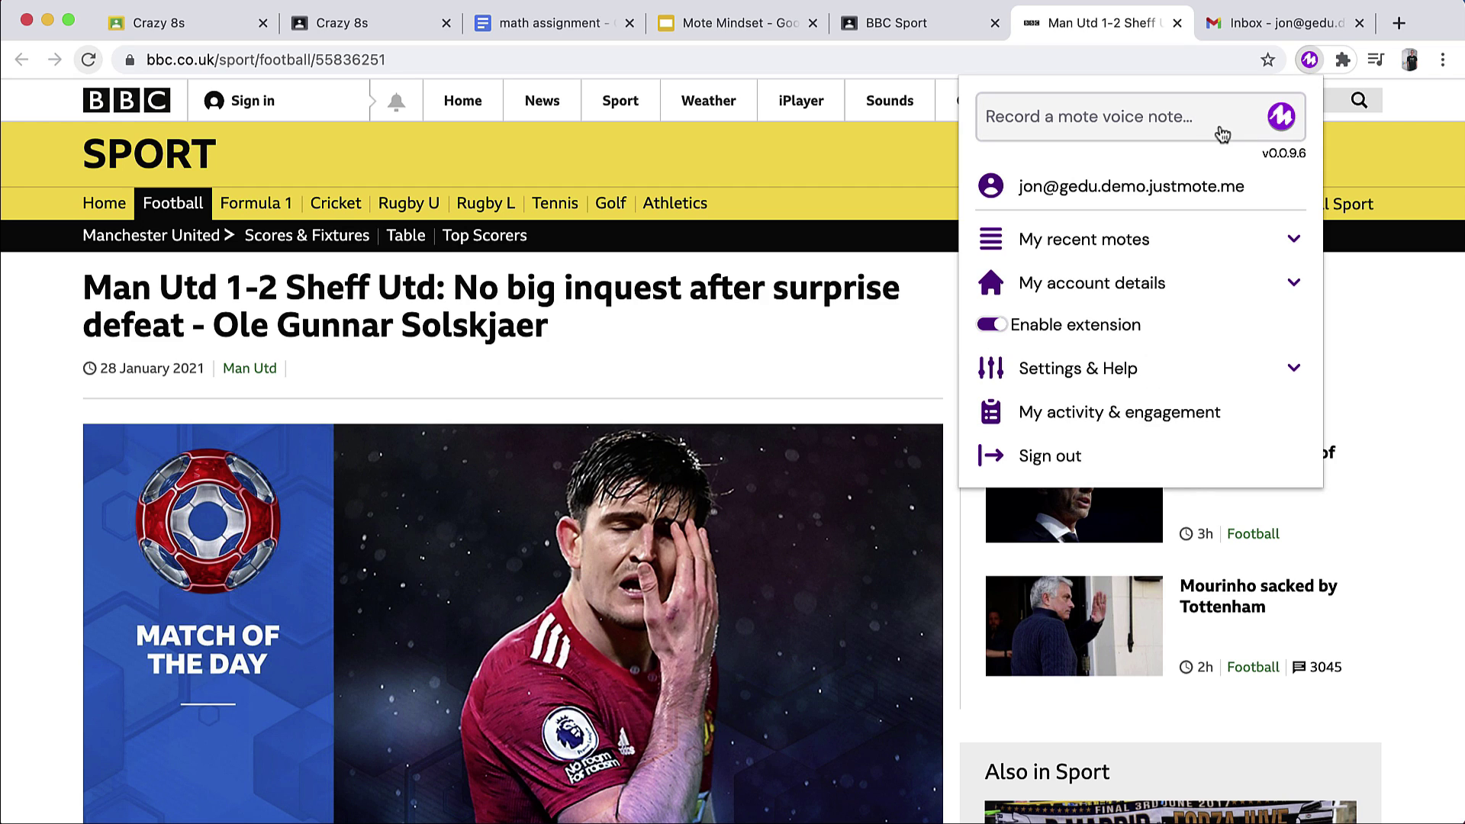
pyautogui.click(1222, 134)
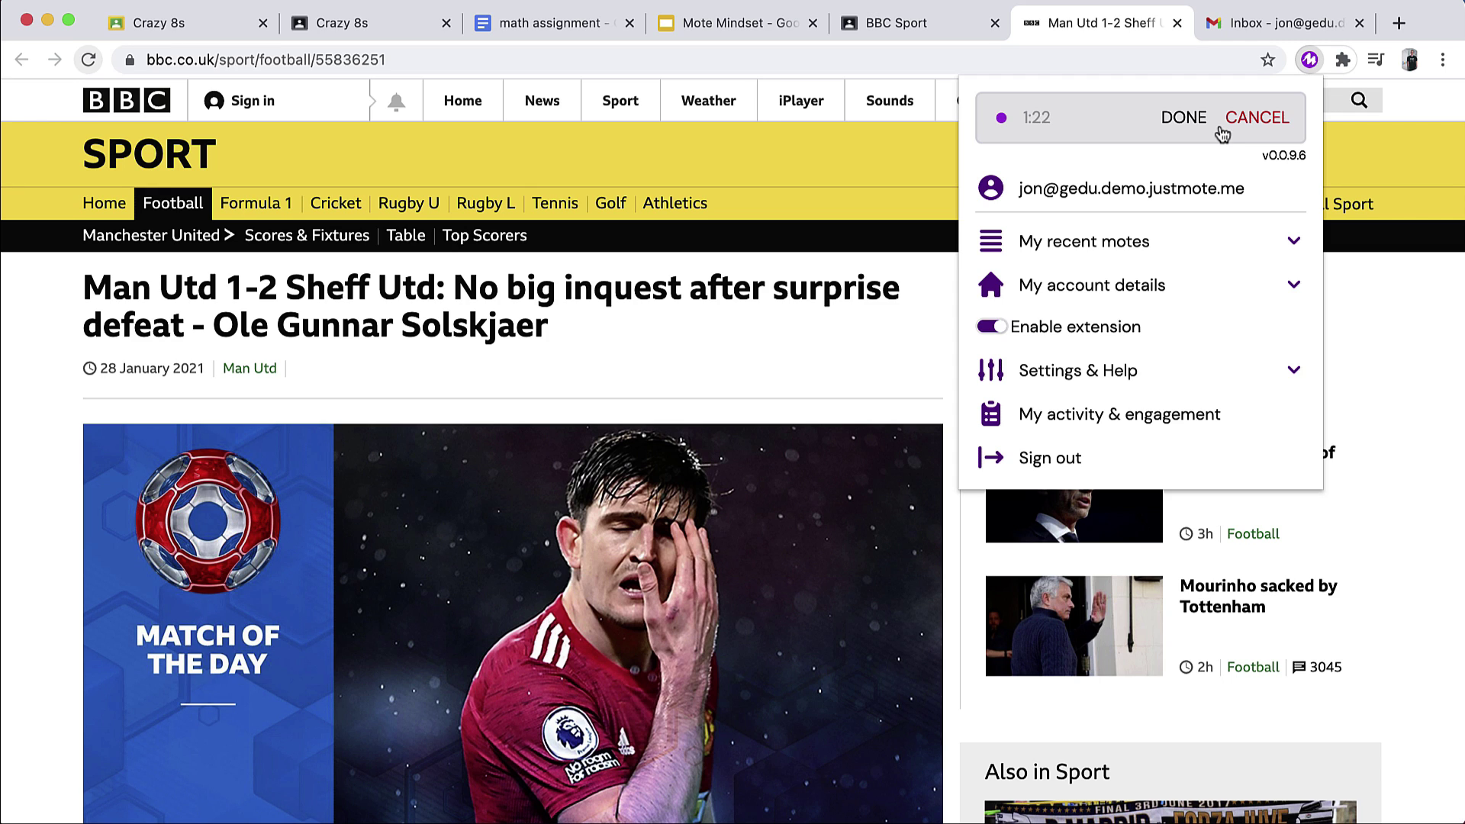
pyautogui.click(1194, 128)
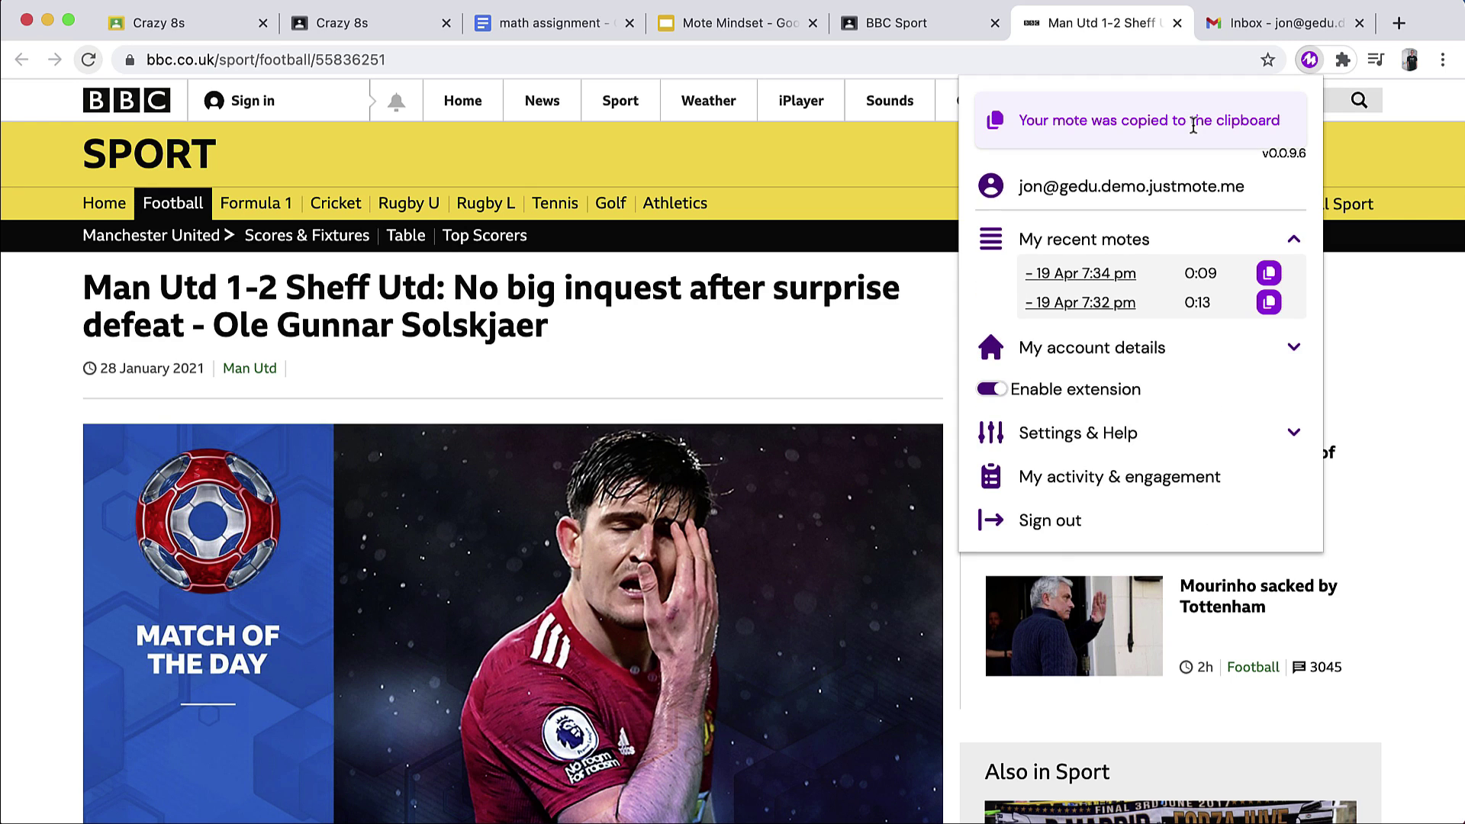
# Post the copied mote link as a class comment on the BBC Sport assignment
pyautogui.click(918, 24)
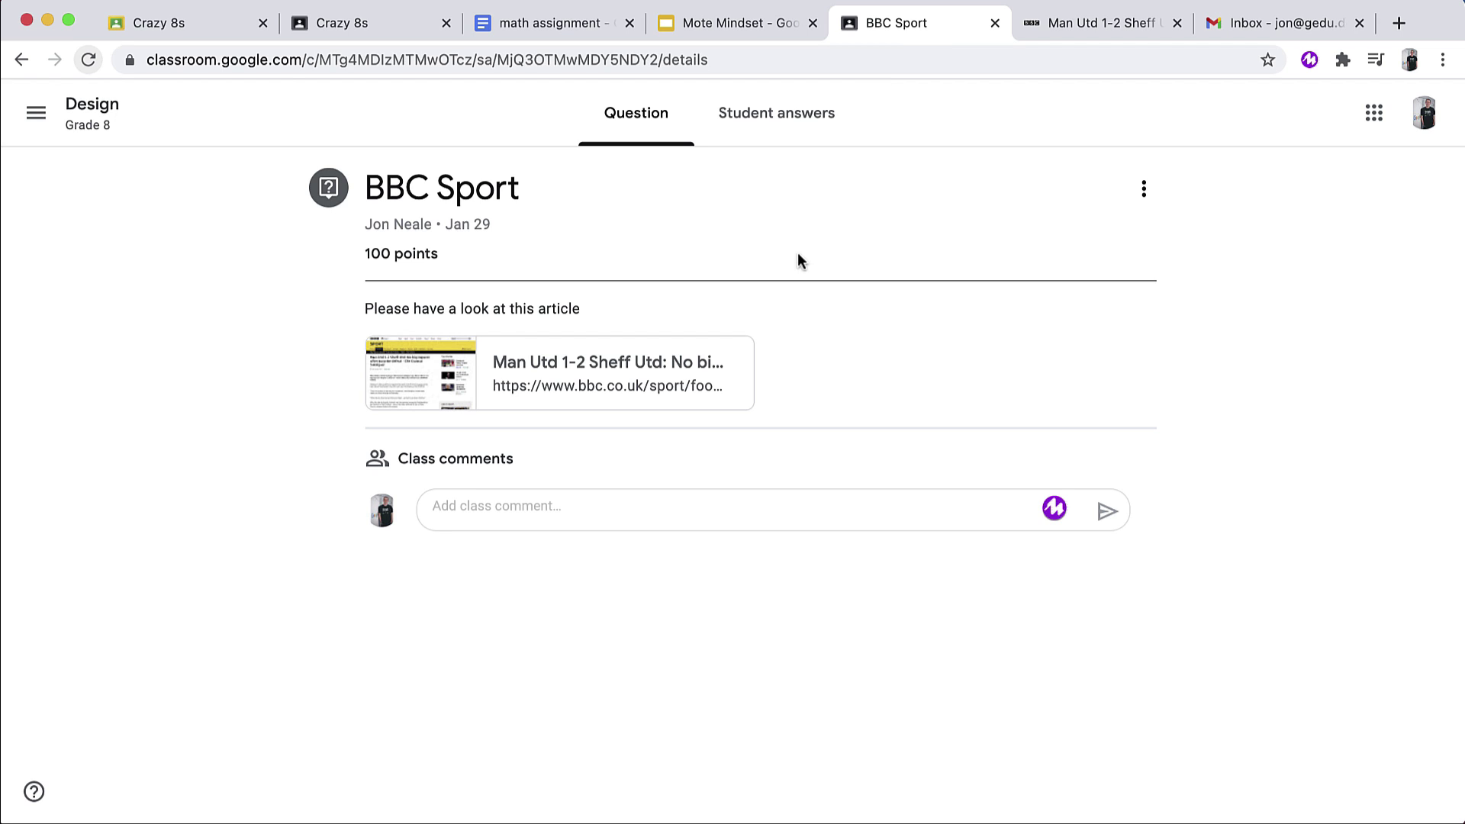
pyautogui.click(650, 510)
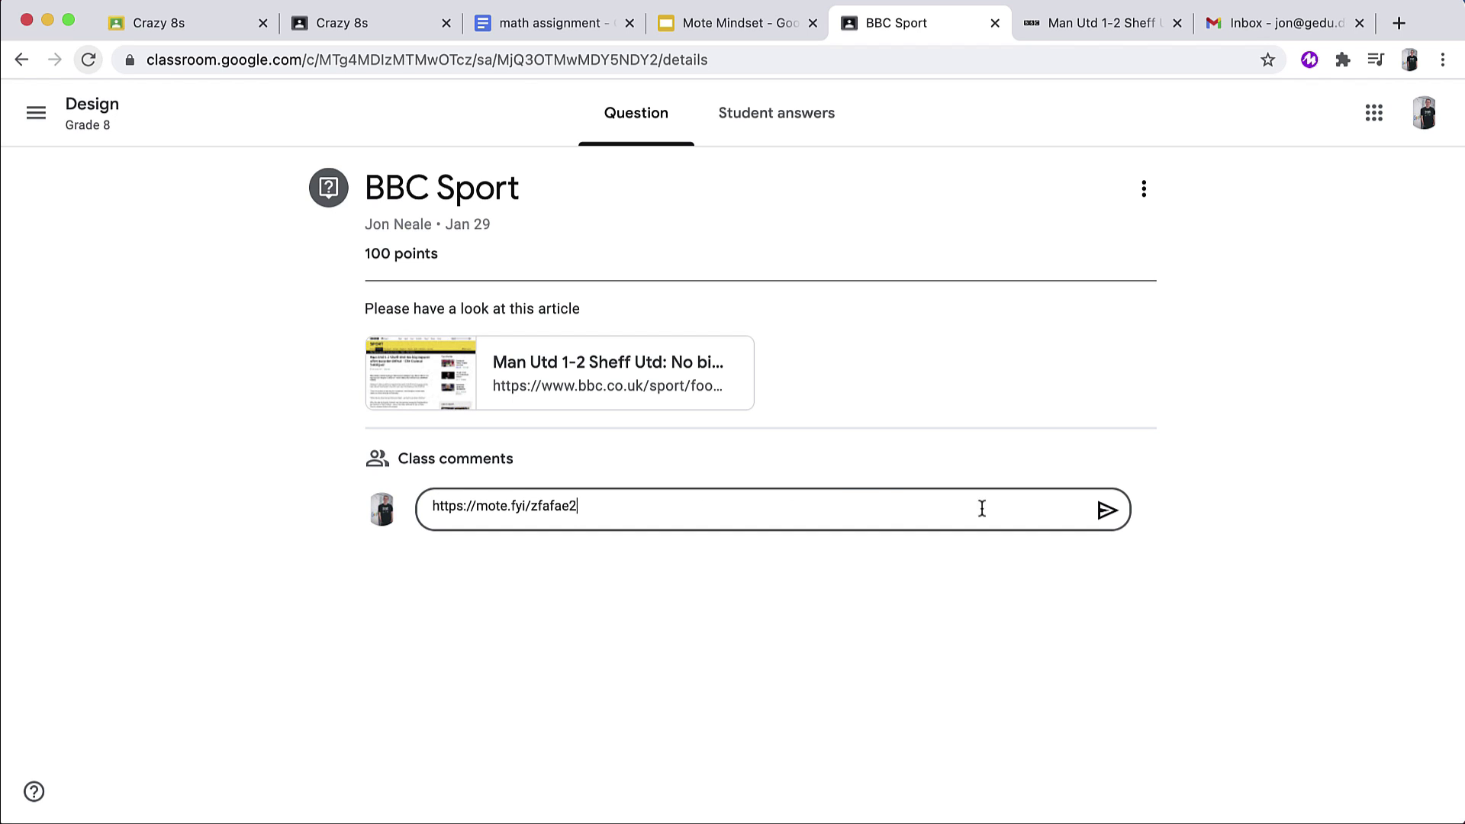
pyautogui.click(1101, 511)
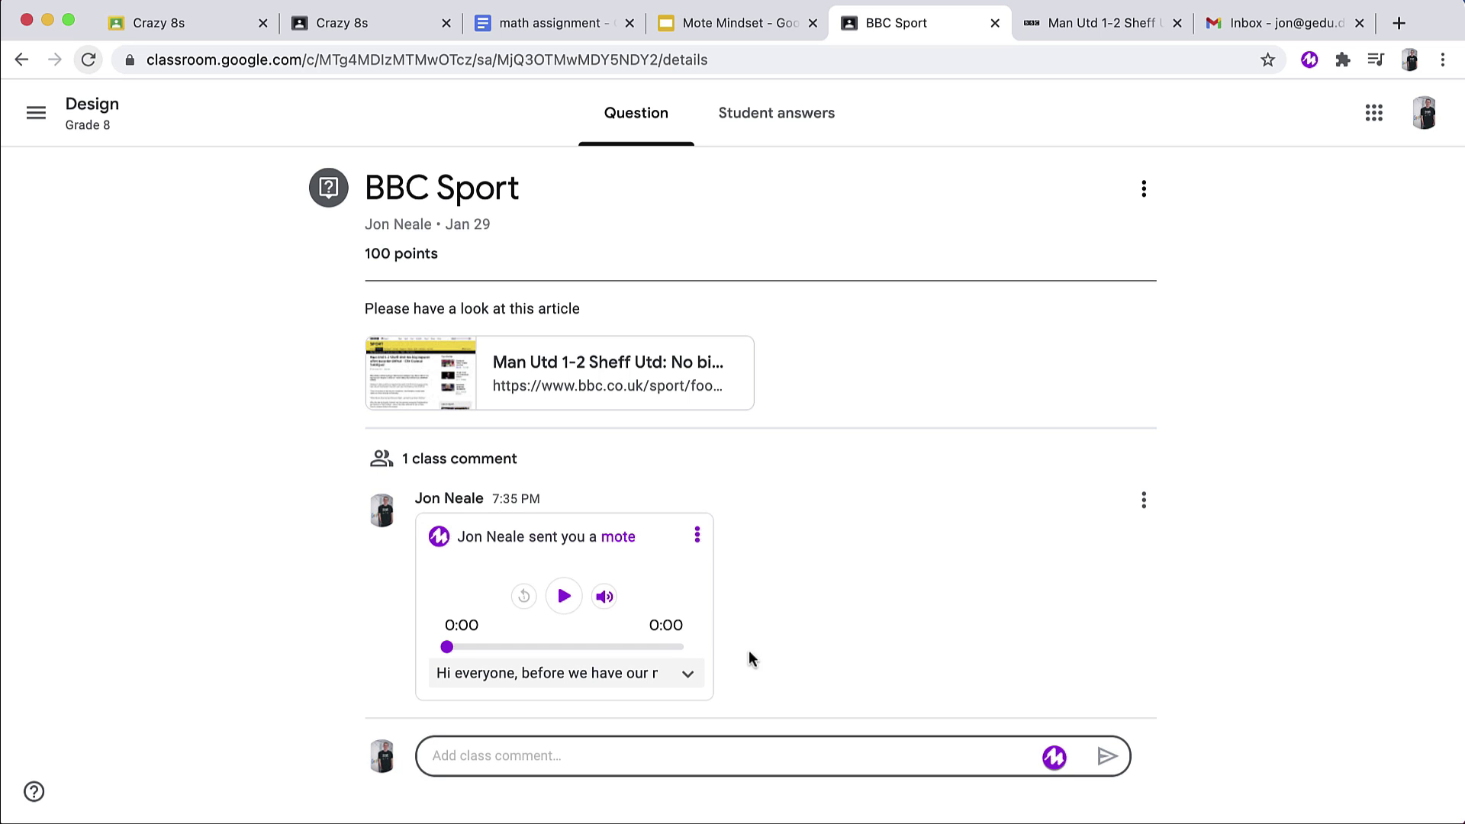
# Expand the posted voice note's full transcript, then go to the Gmail inbox
pyautogui.click(687, 678)
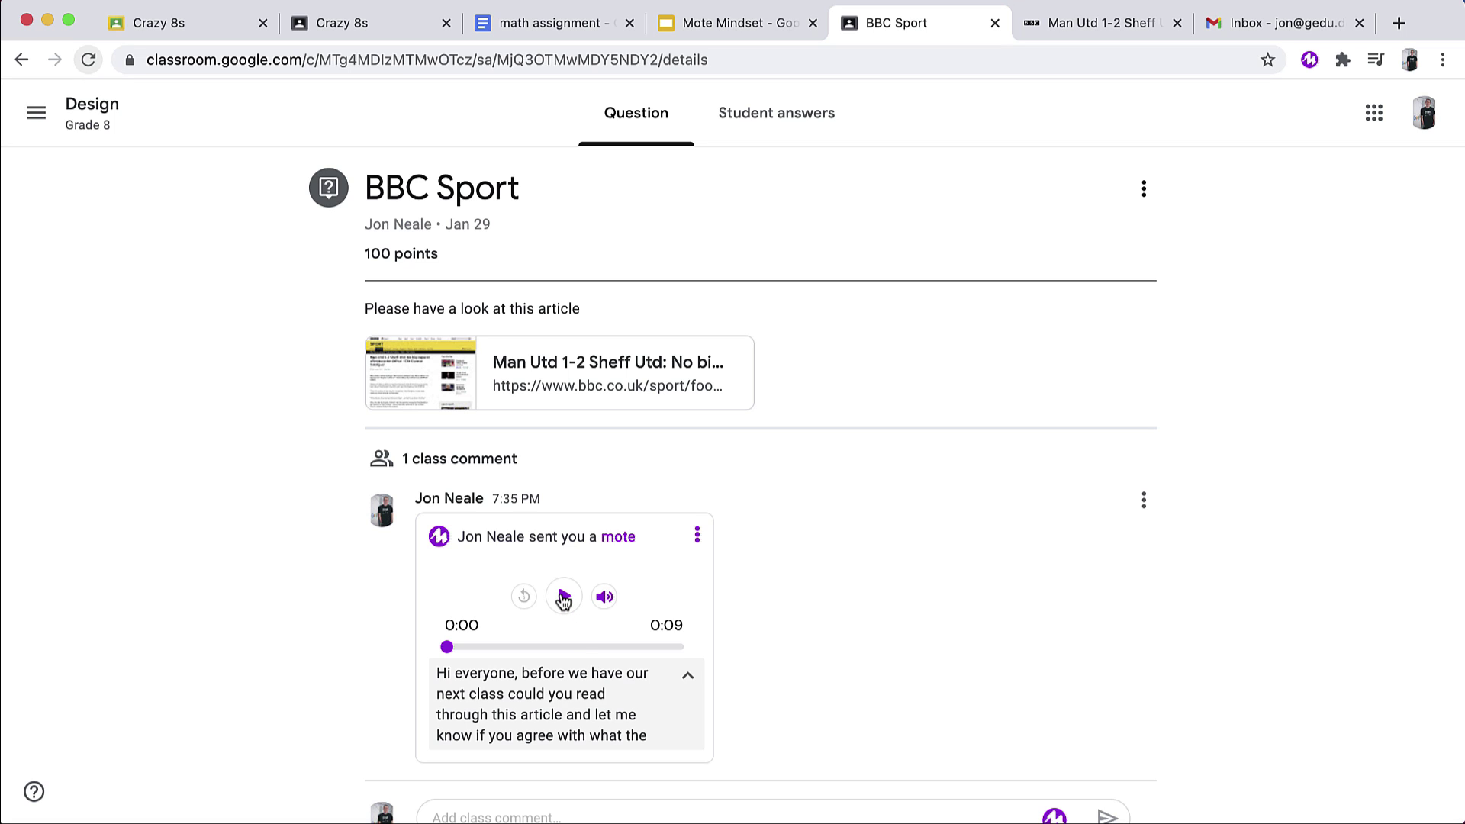
pyautogui.scroll(-2, 601, 717)
pyautogui.scroll(2, 600, 720)
pyautogui.click(1262, 22)
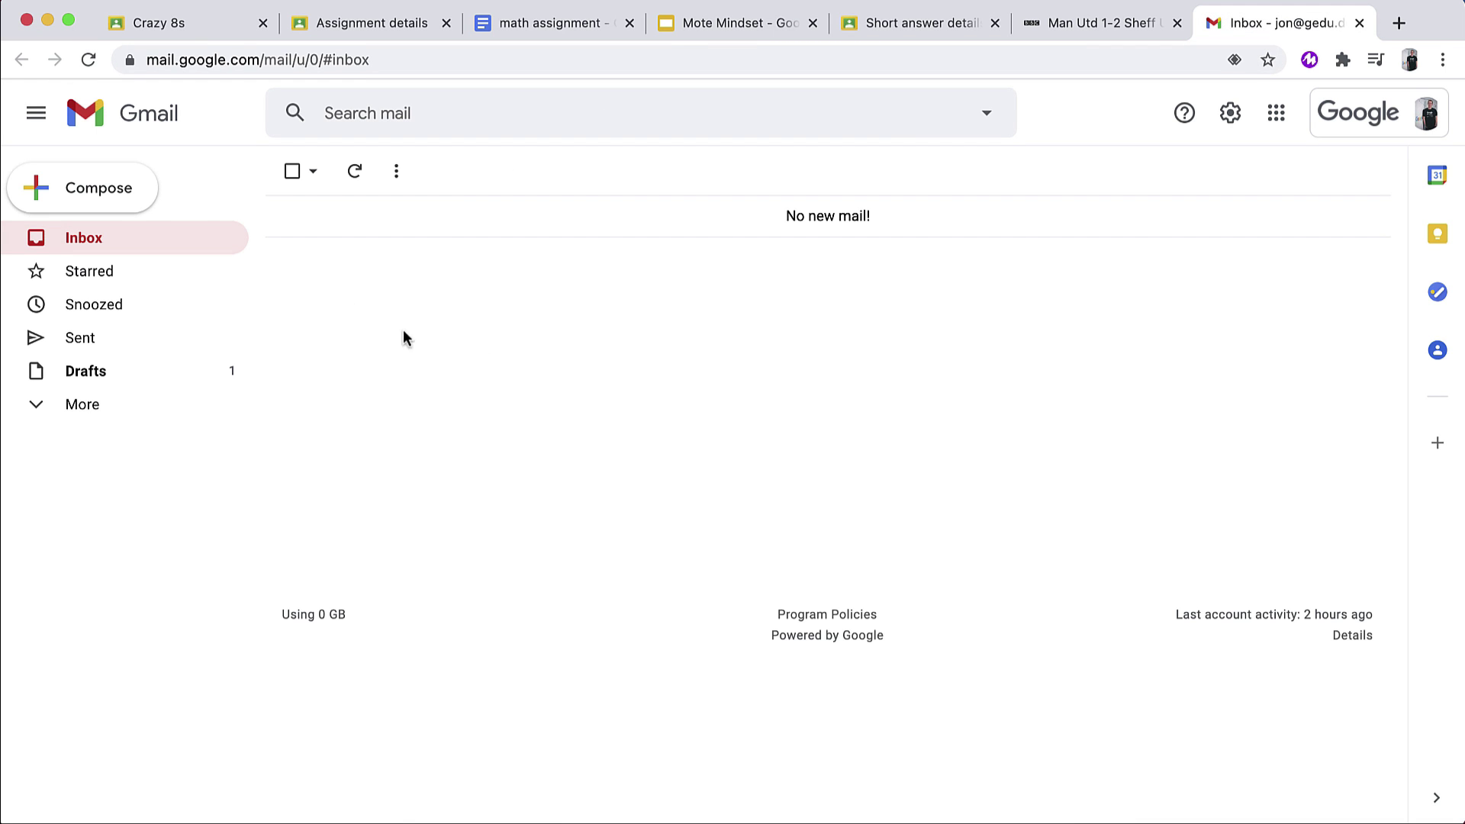
# Start a new email containing a freshly recorded 7-second Mote voice note
pyautogui.click(140, 197)
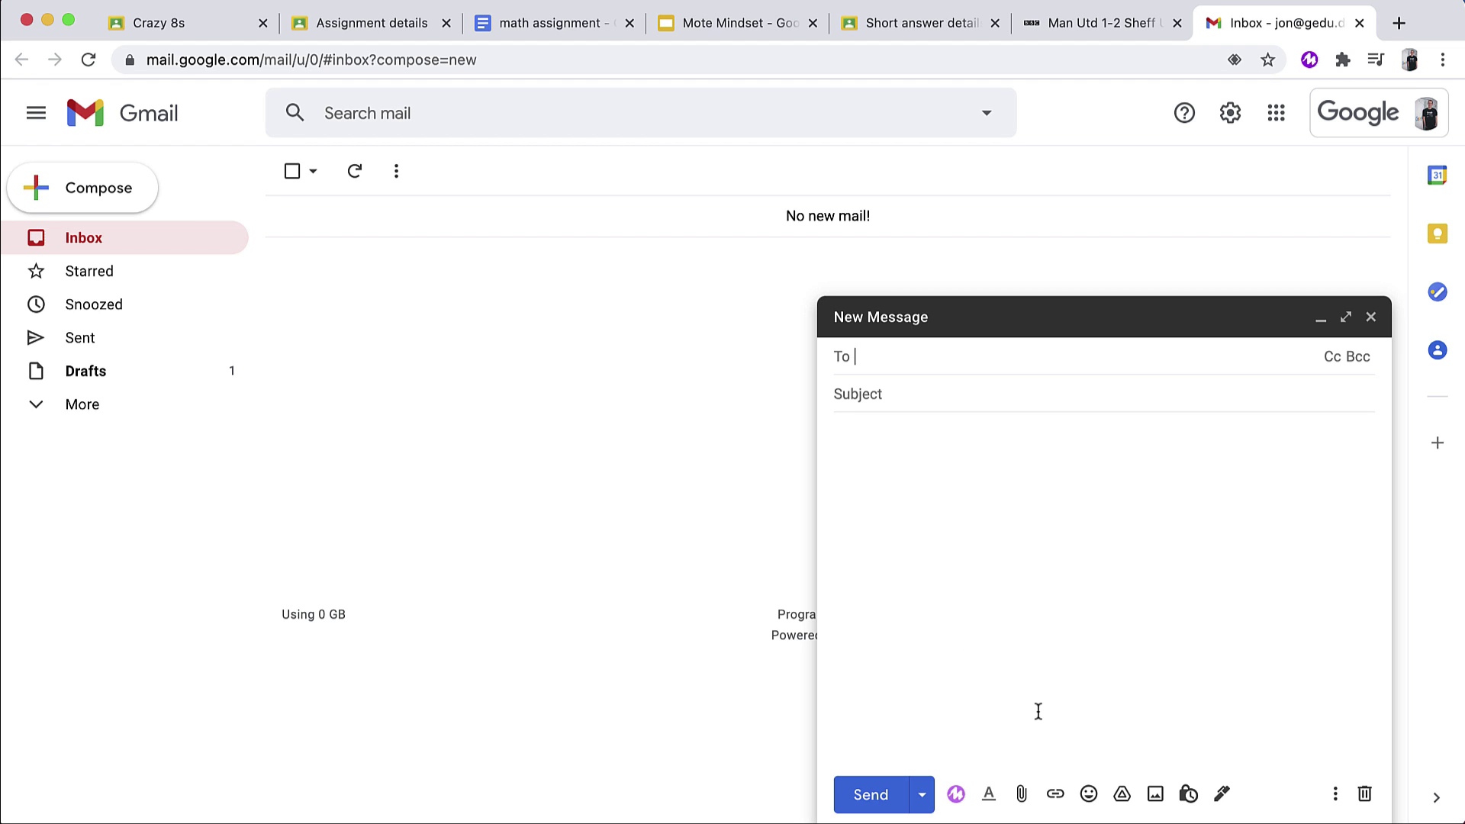
pyautogui.click(956, 794)
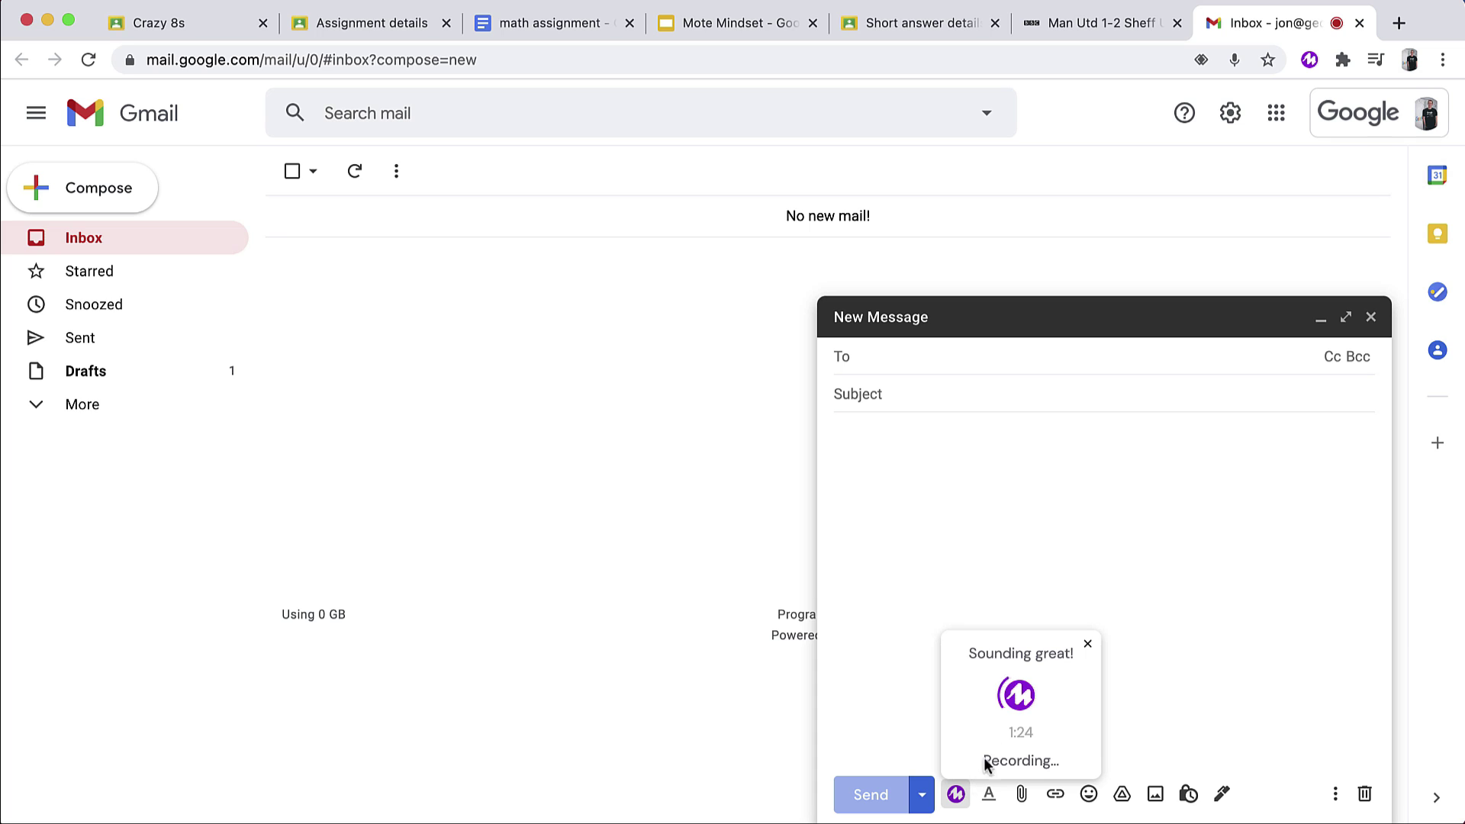
pyautogui.click(1018, 694)
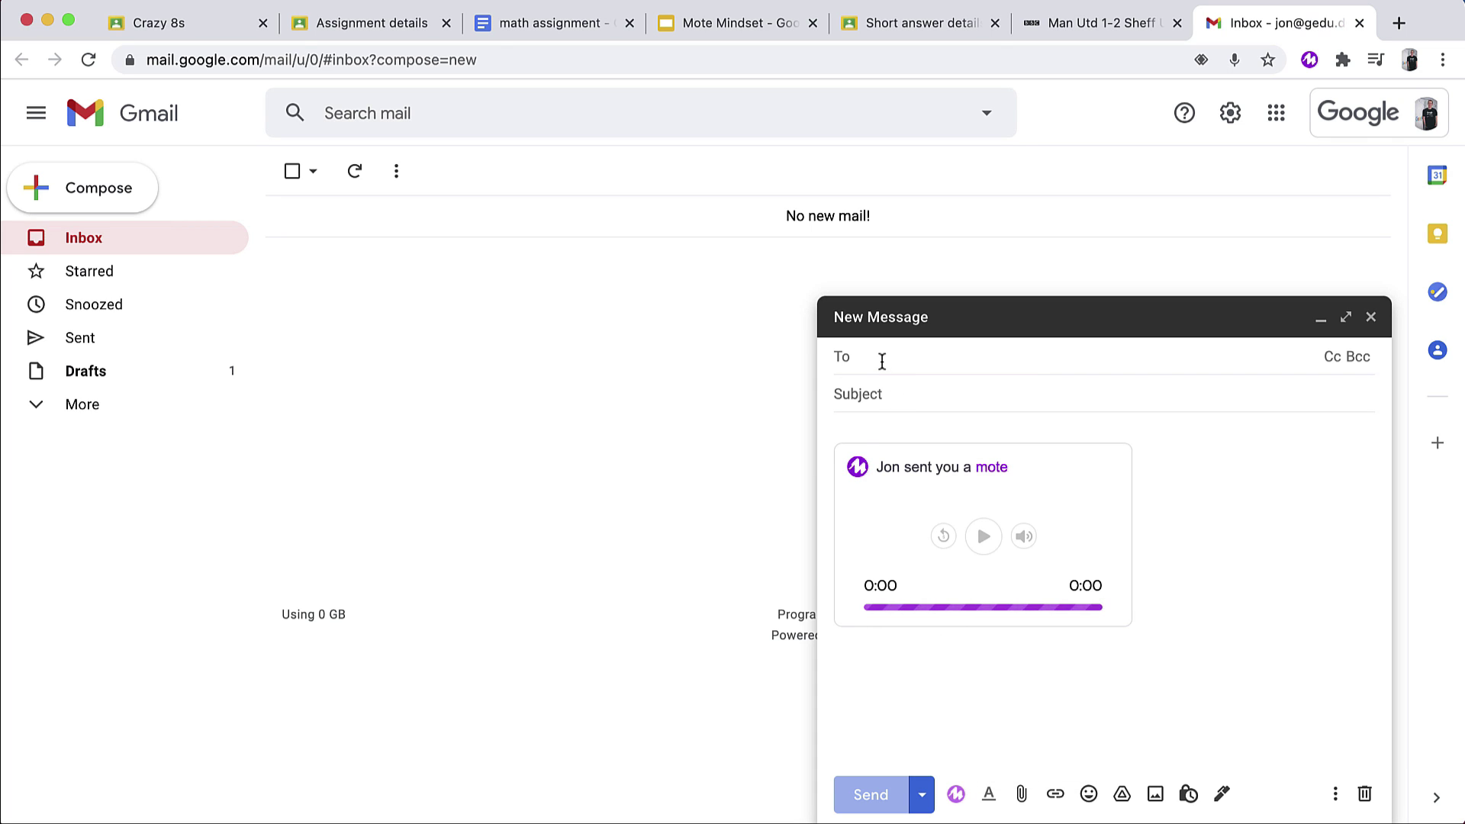
# Address it to the suggested contact, give it the subject 'Check this out', preview the note, and send
pyautogui.write('jon')
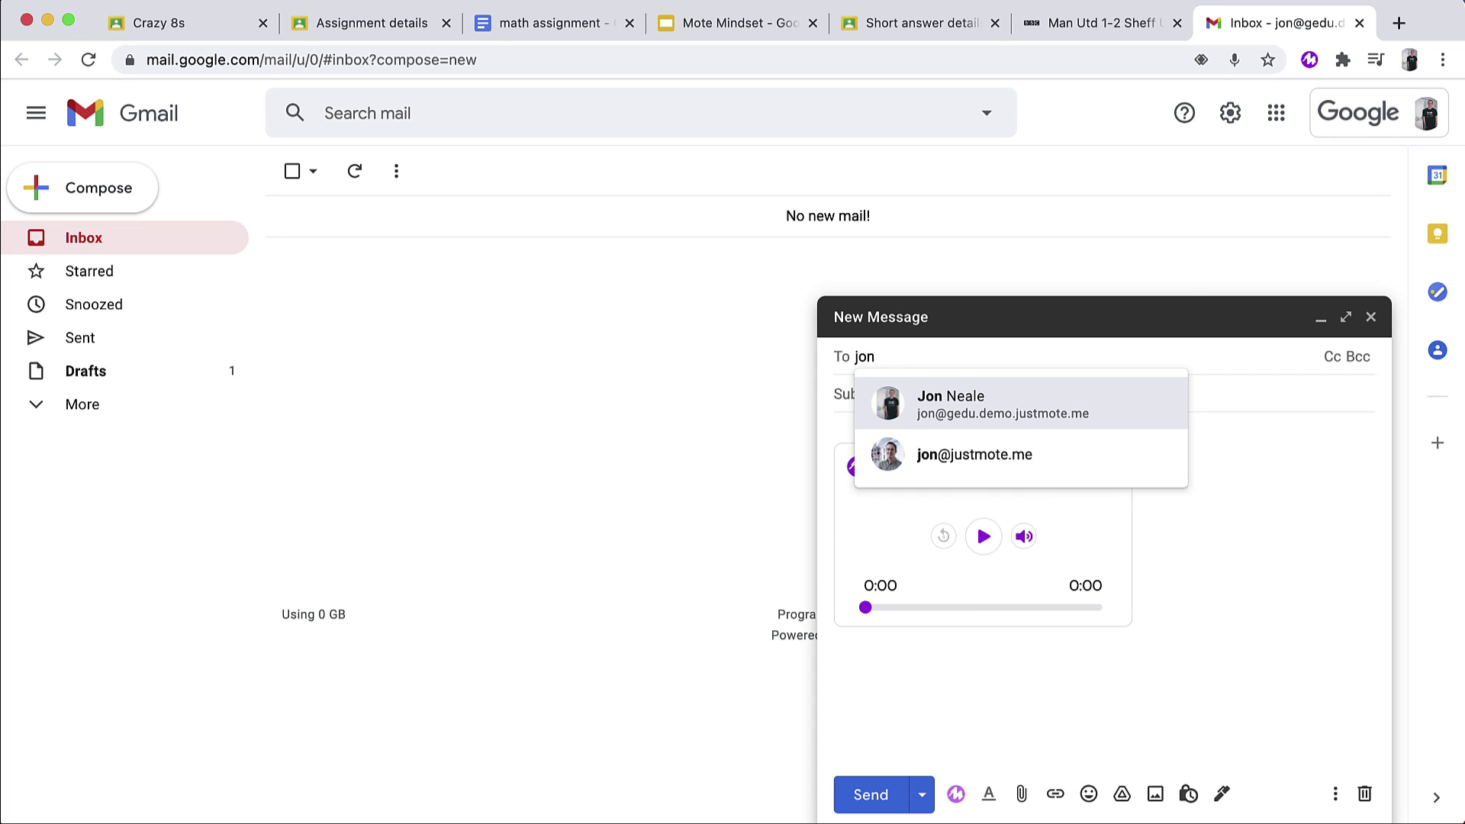
pyautogui.click(932, 403)
pyautogui.click(893, 393)
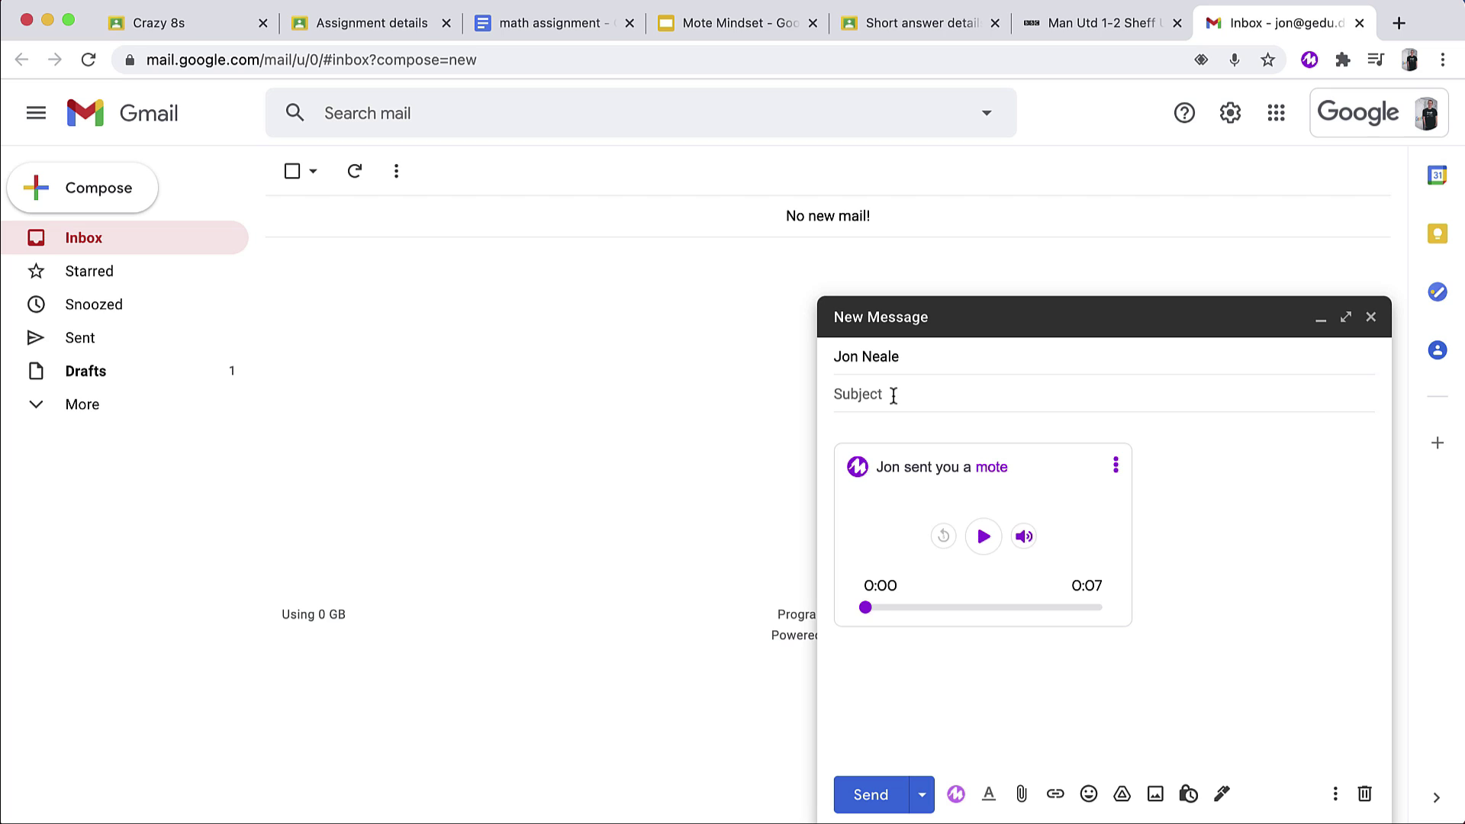
pyautogui.write('Check this out')
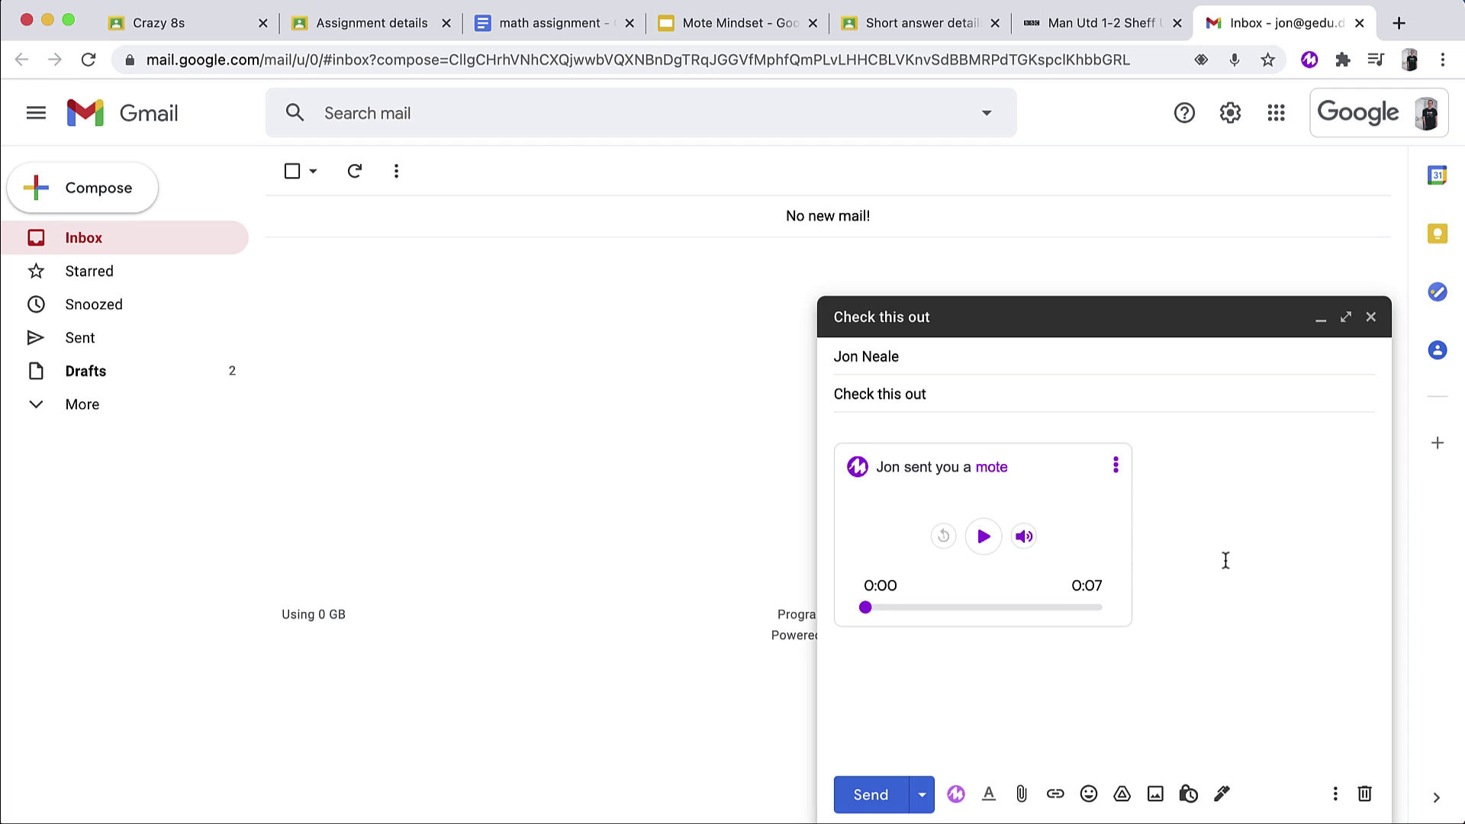
pyautogui.click(981, 539)
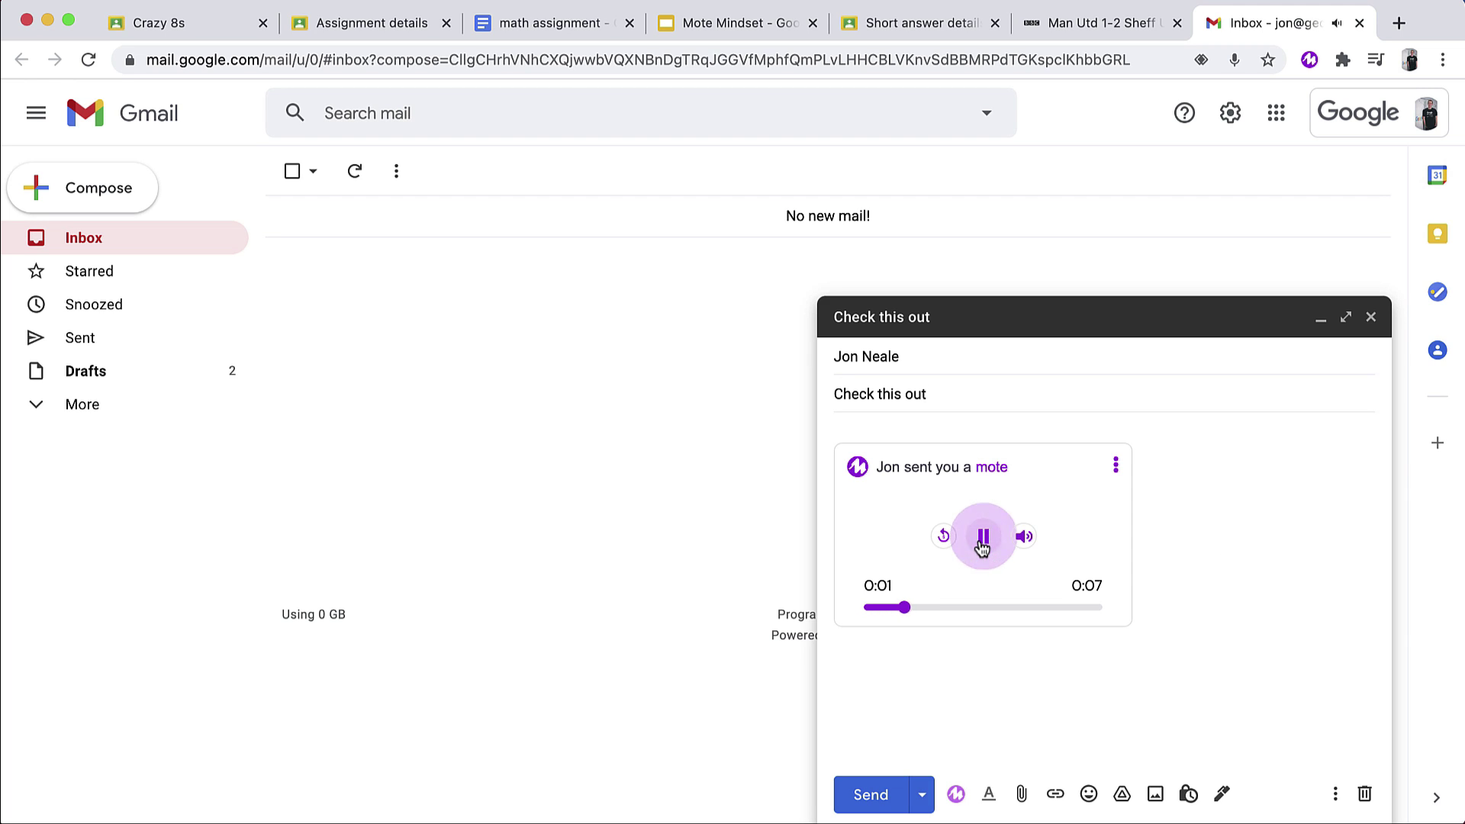
pyautogui.click(982, 546)
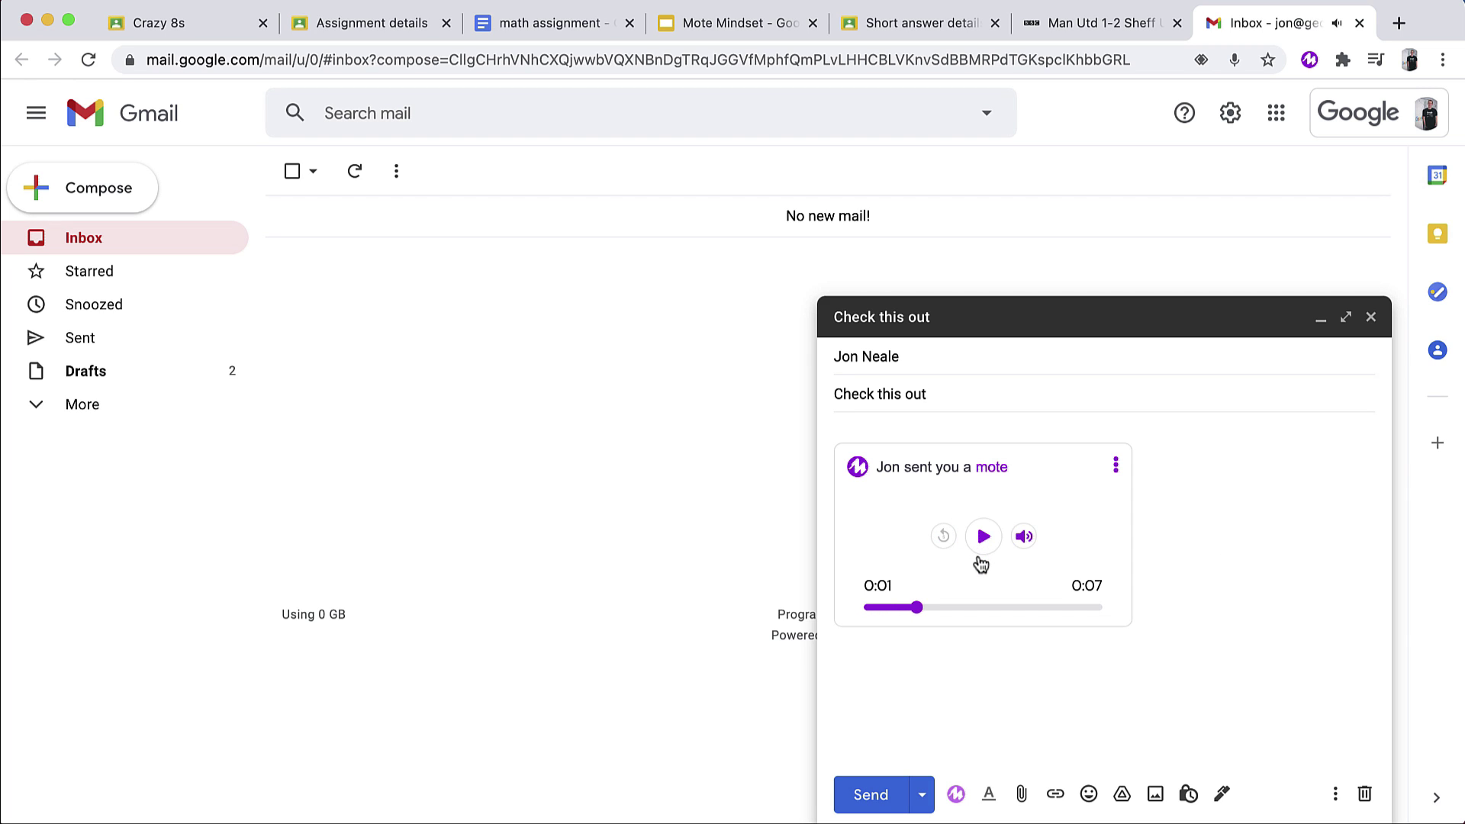
pyautogui.click(879, 798)
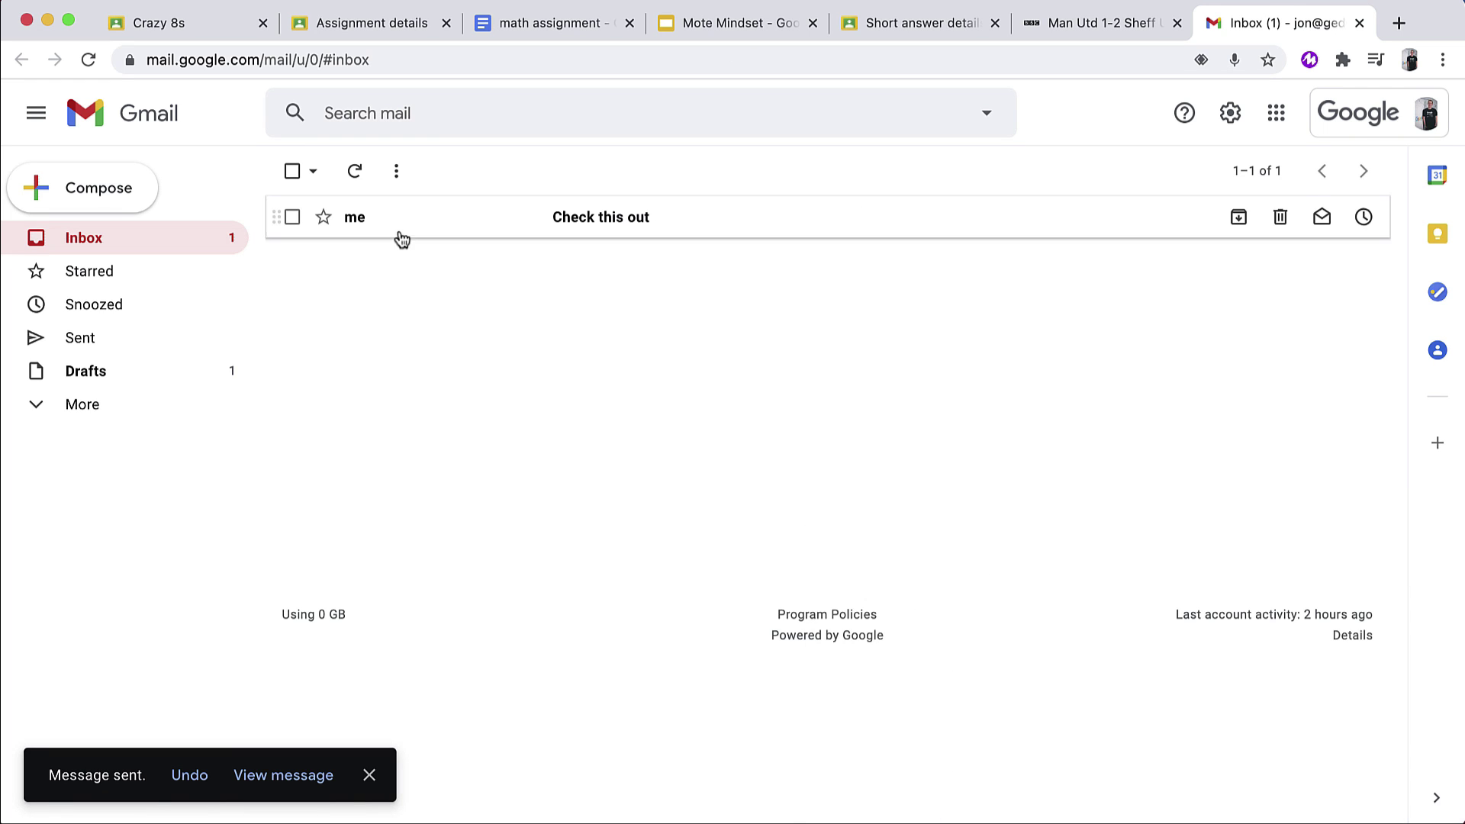
# Open the received 'Check this out' email and play back its voice note
pyautogui.click(369, 774)
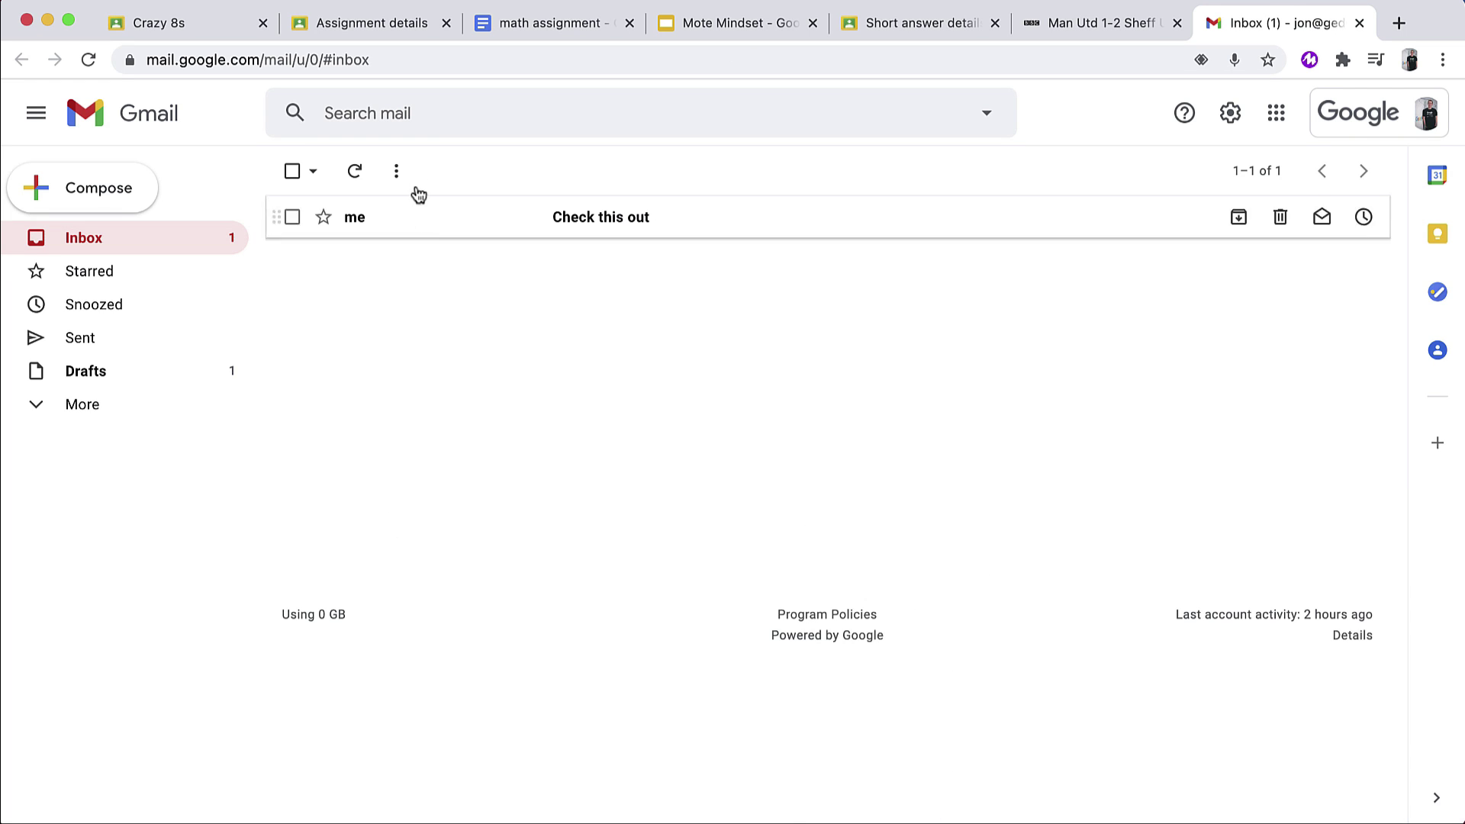
pyautogui.click(377, 212)
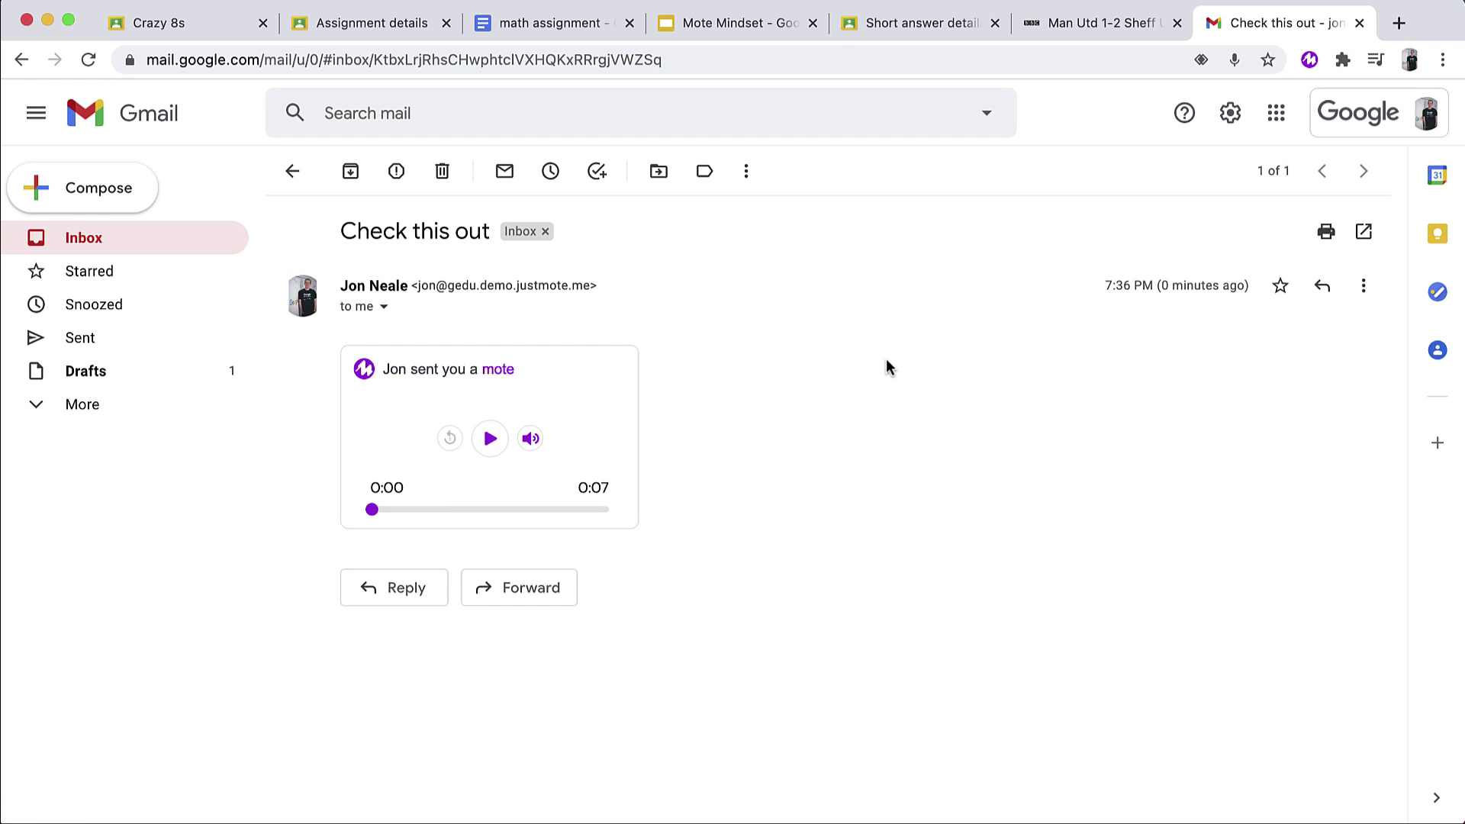
pyautogui.click(488, 441)
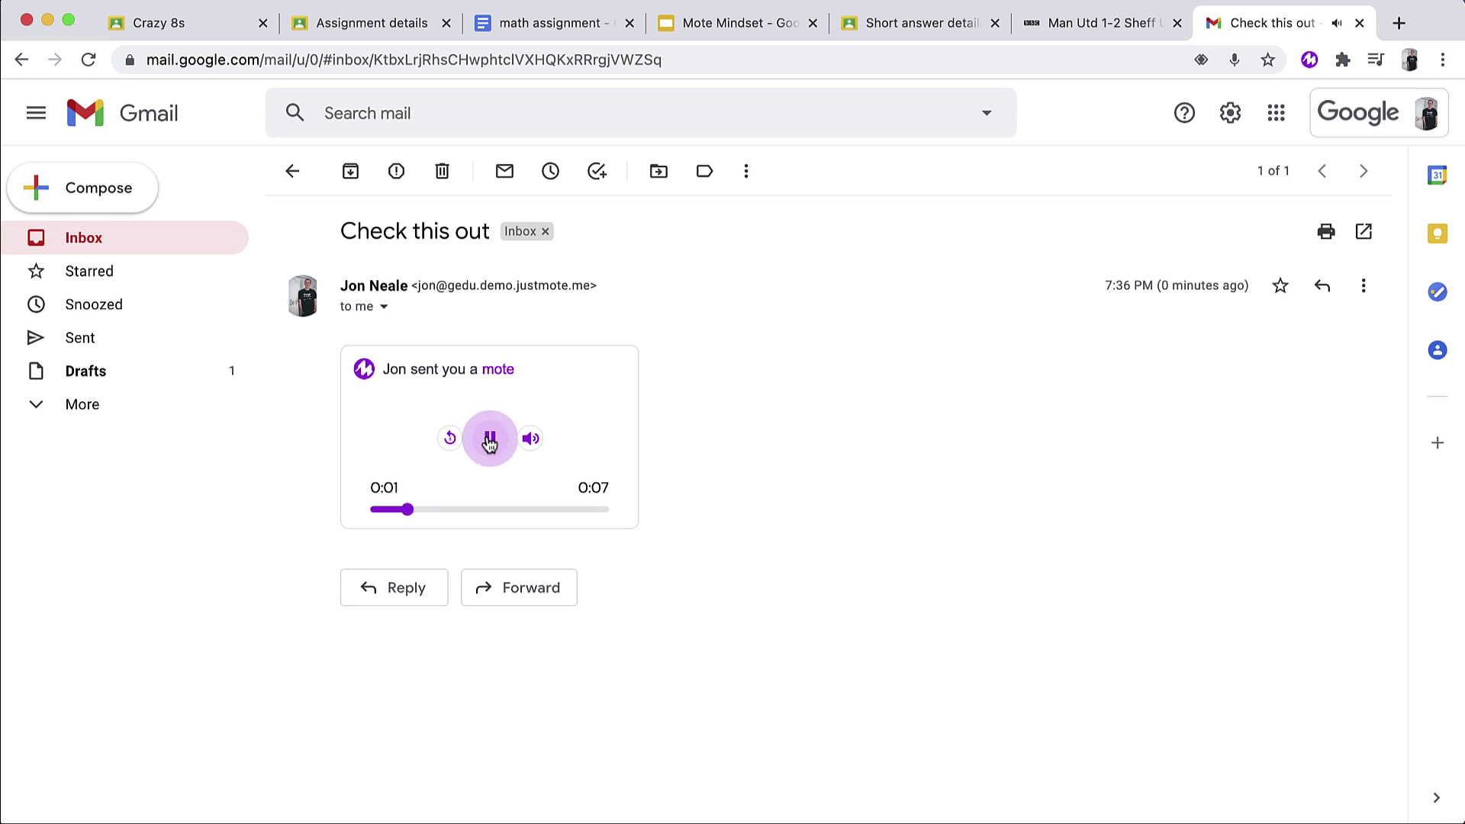
pyautogui.click(489, 442)
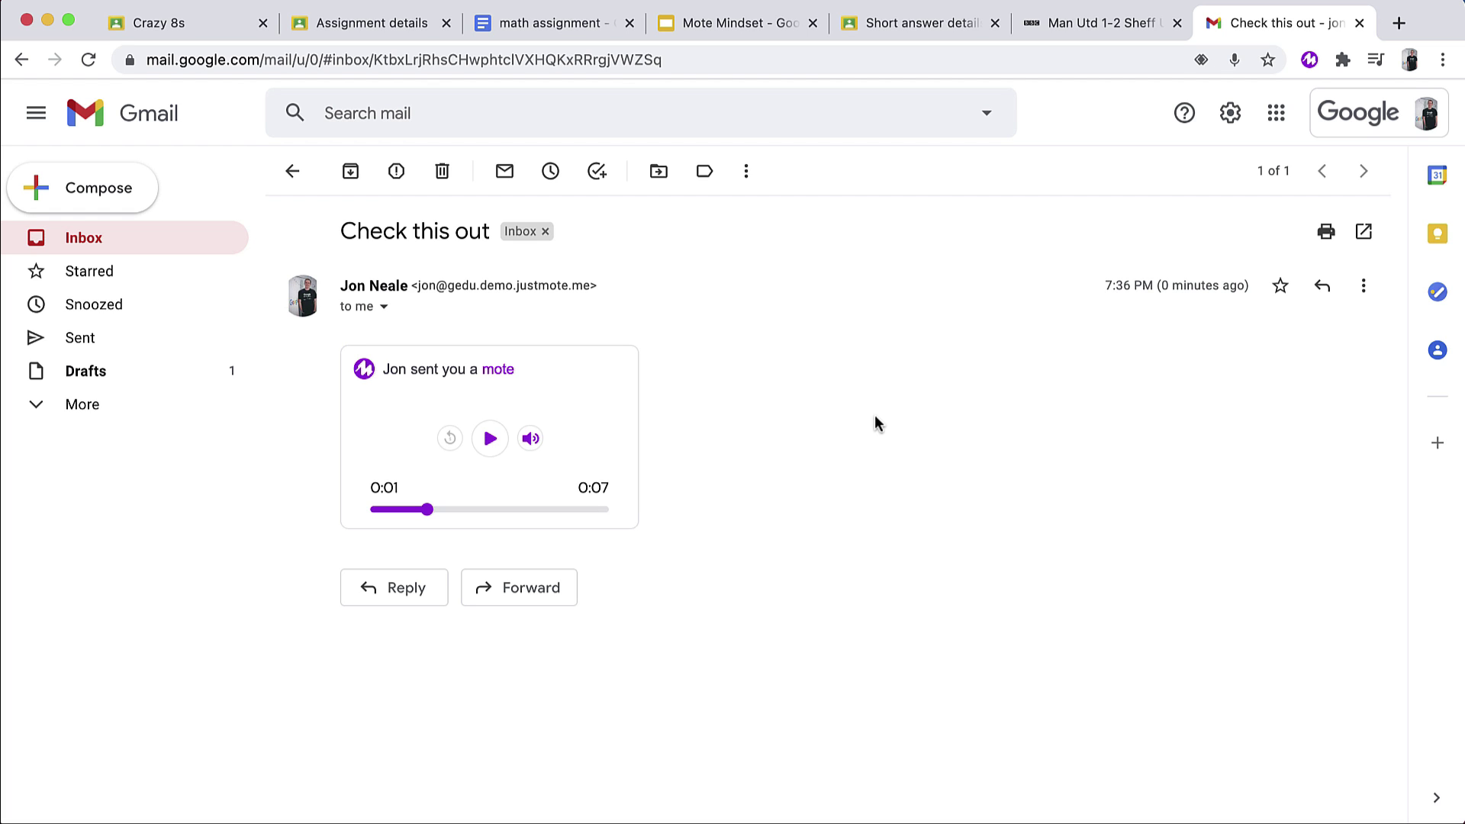
# Copy the newest mote's link from My recent motes and select the address bar
pyautogui.click(1309, 60)
pyautogui.click(1293, 241)
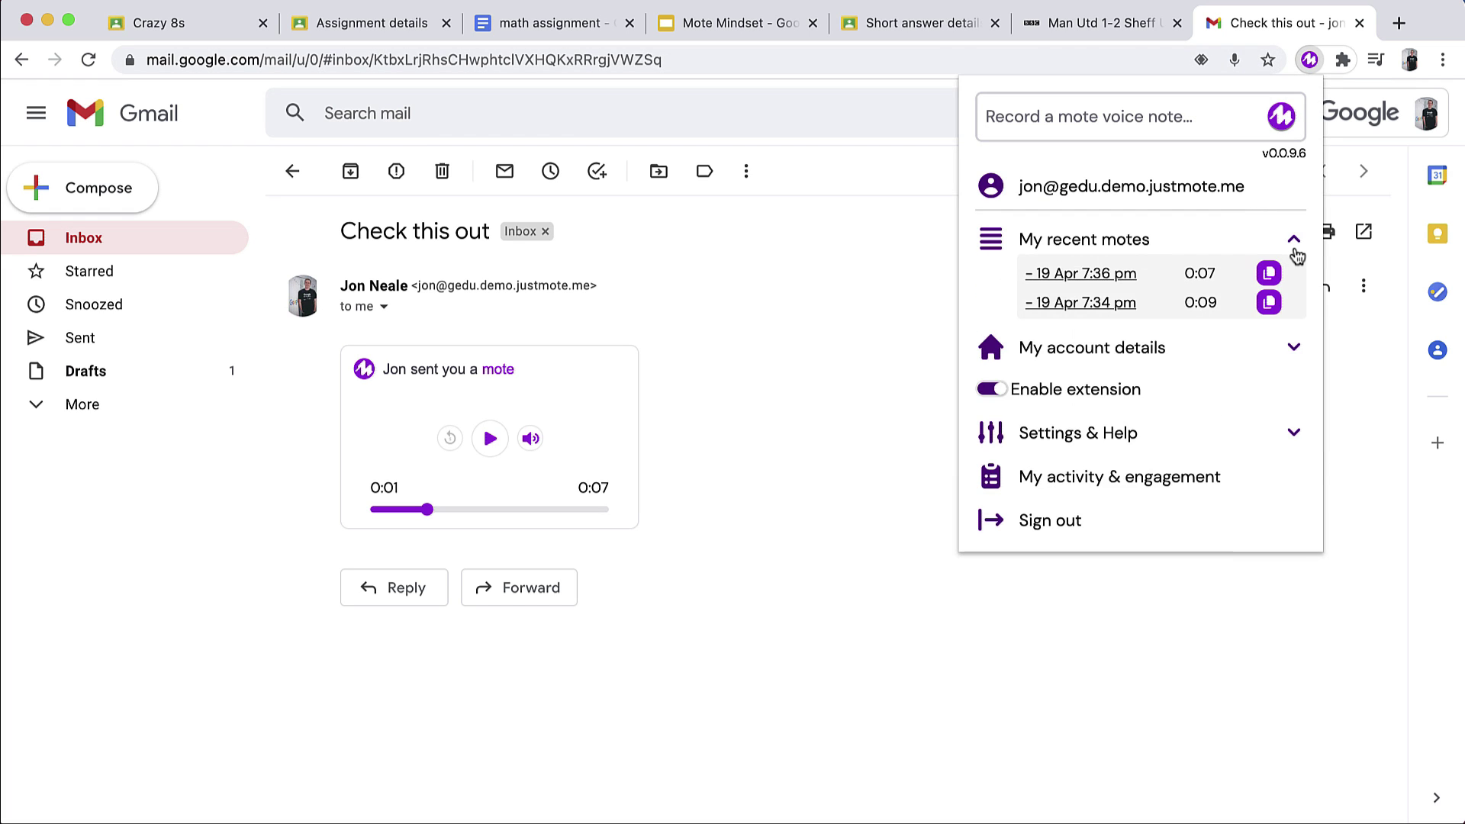
pyautogui.click(1272, 274)
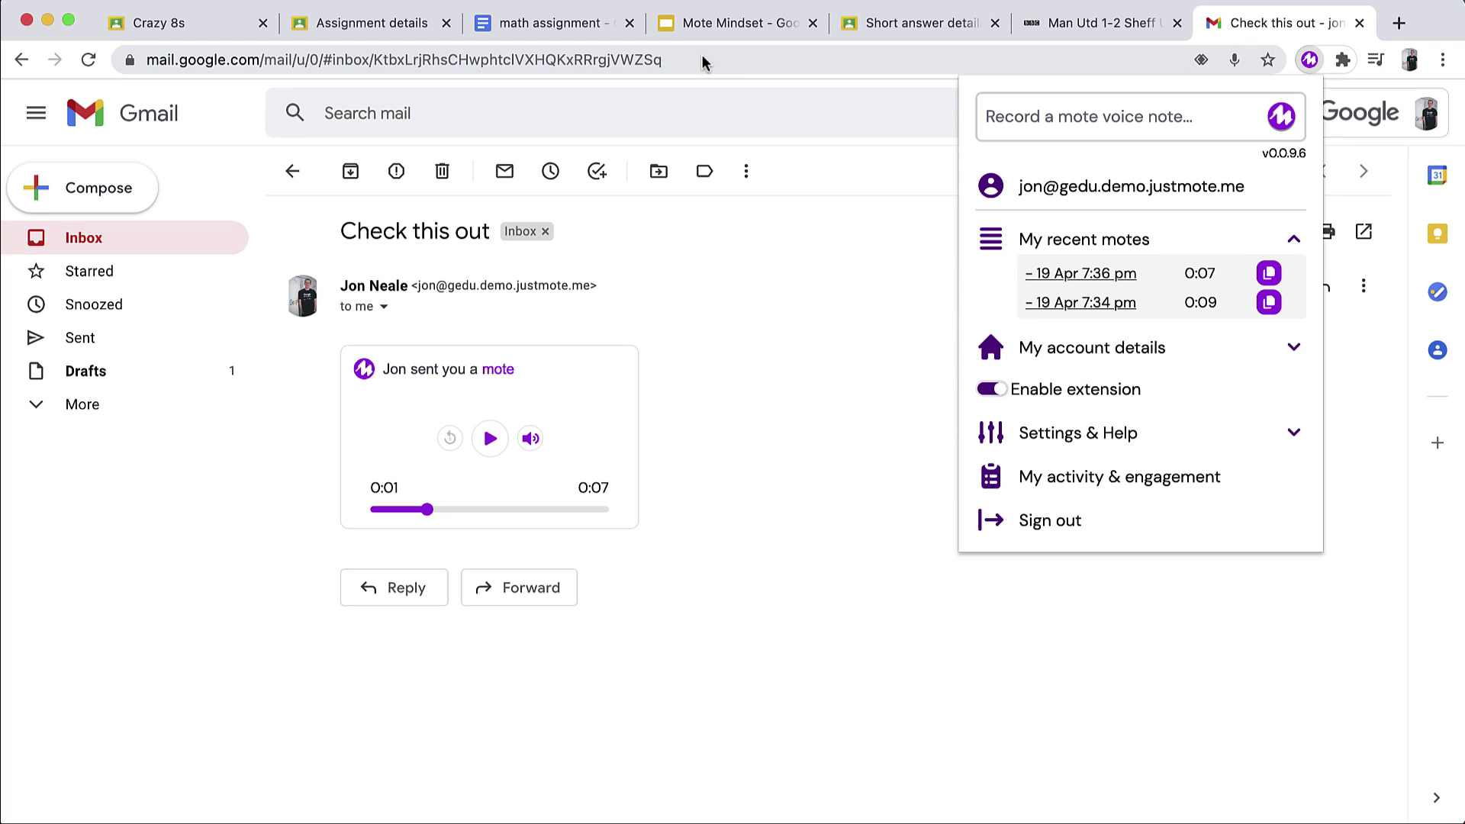
pyautogui.click(786, 66)
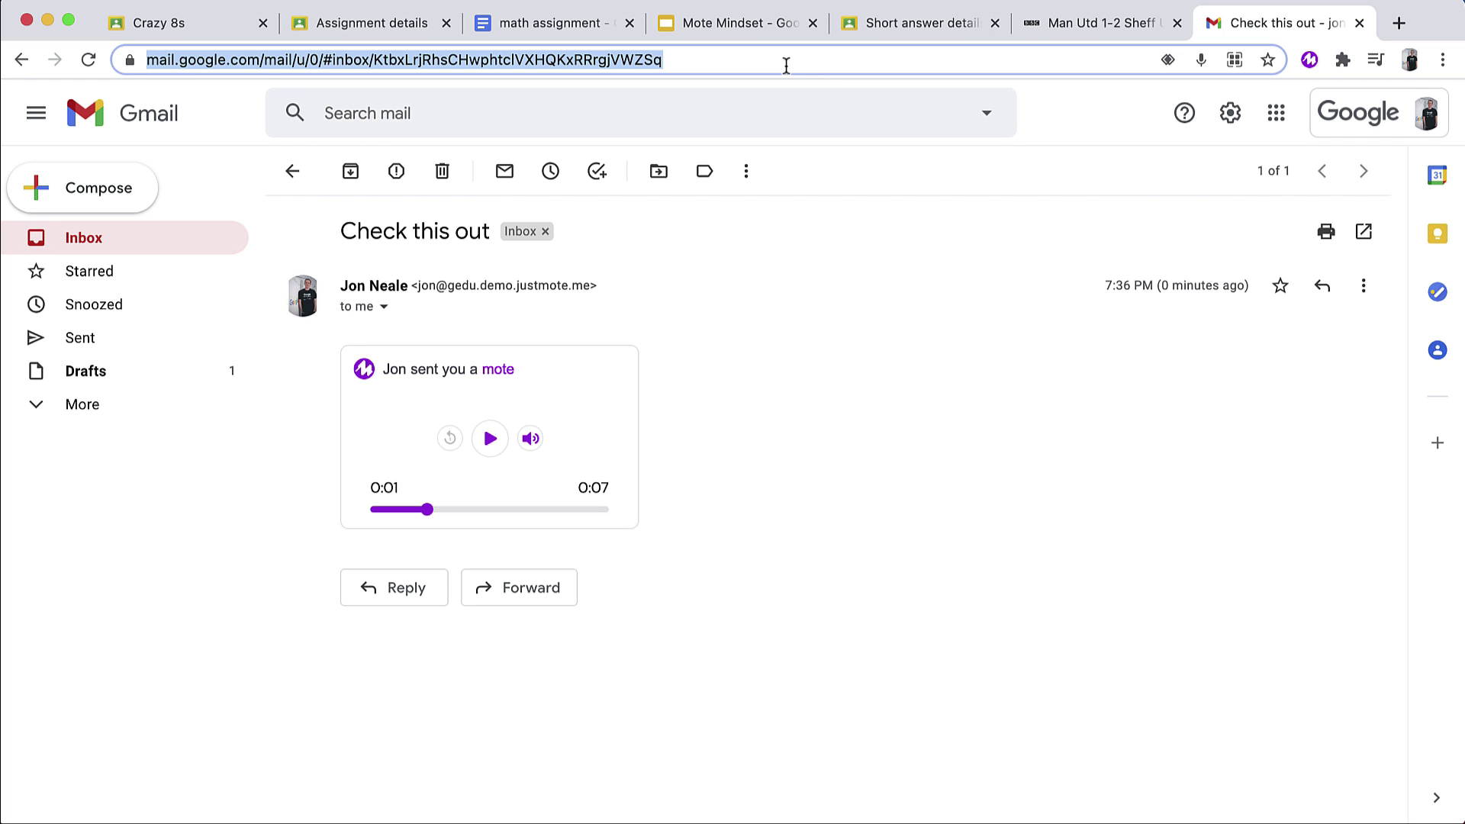
# Load the copied mote link in the address bar to open its Mote page
pyautogui.press('super+v')
pyautogui.press('Return')
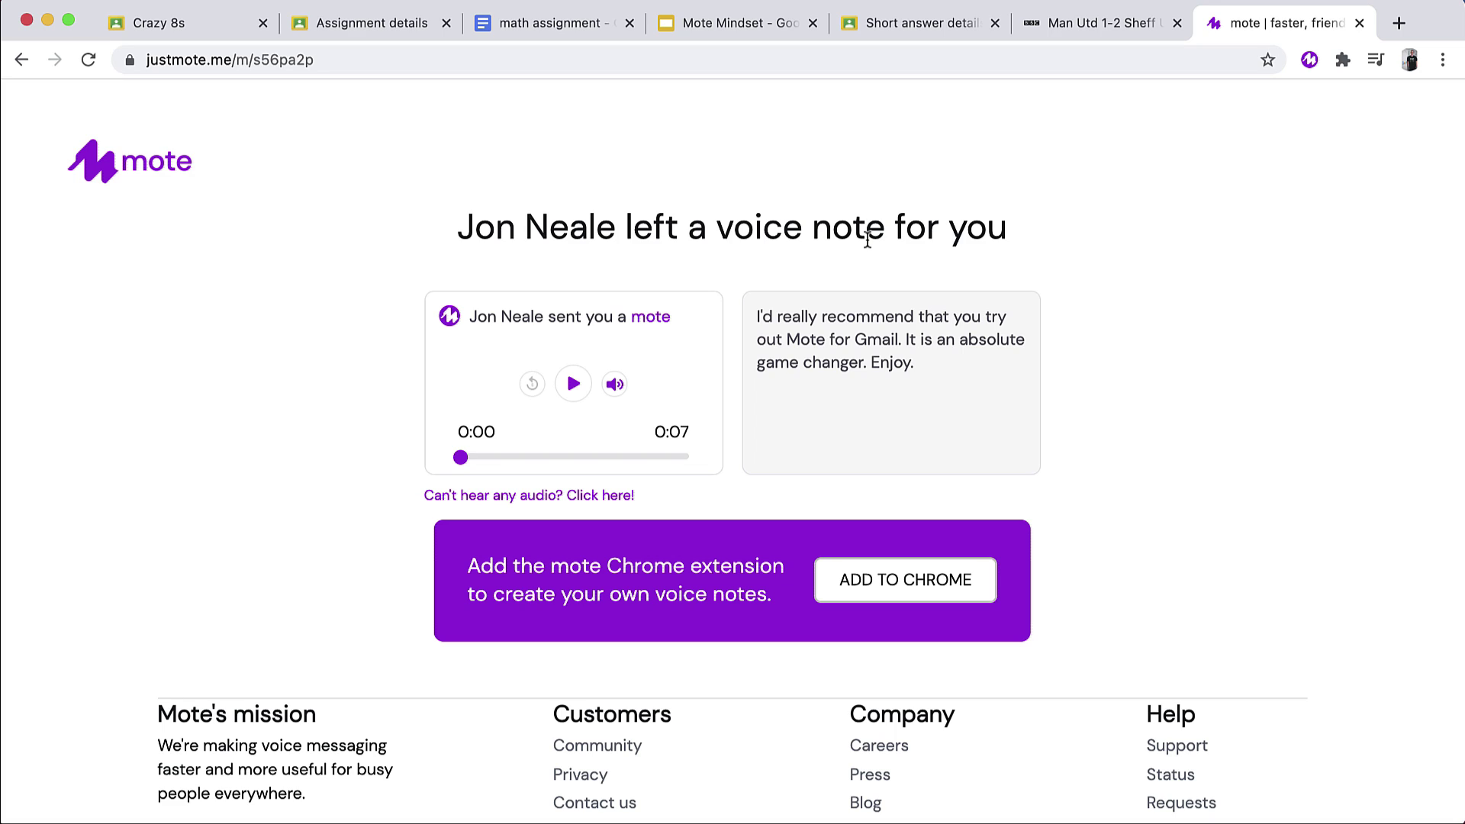
# Open My activity & engagement from the Mote extension, leaving the Gmail note's availability Unlisted
pyautogui.click(1308, 63)
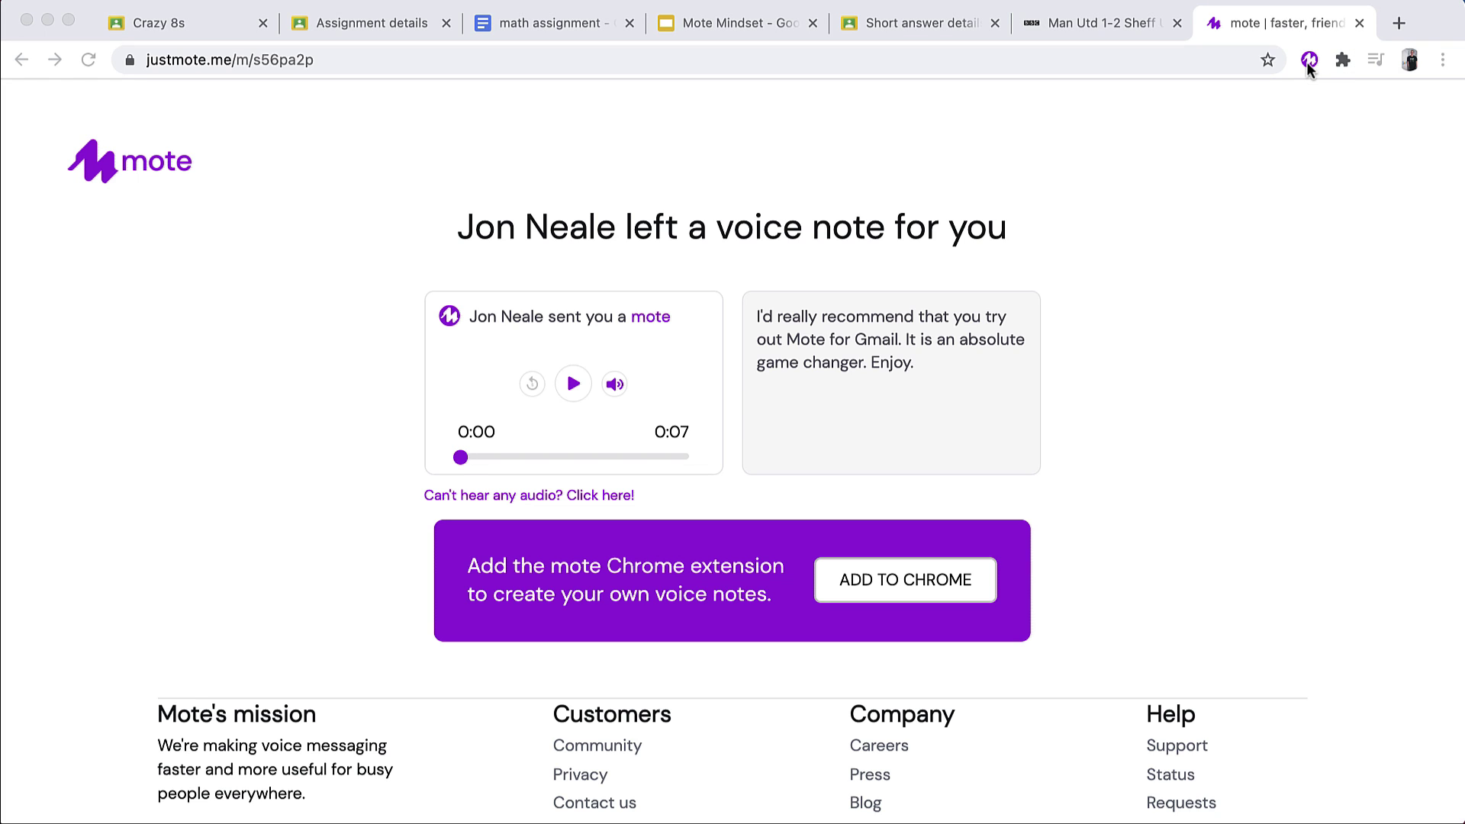
pyautogui.click(1307, 63)
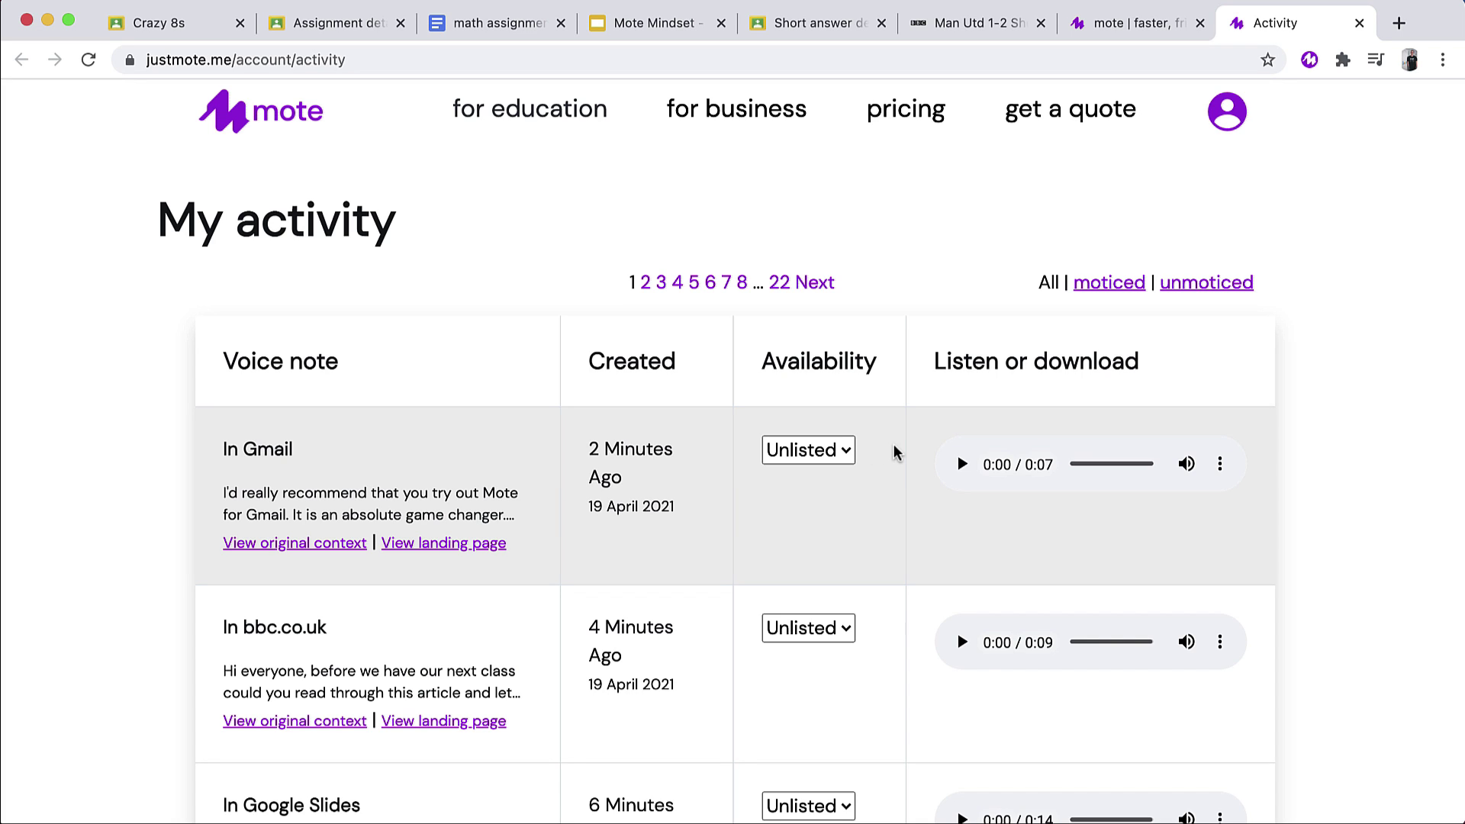
pyautogui.click(830, 452)
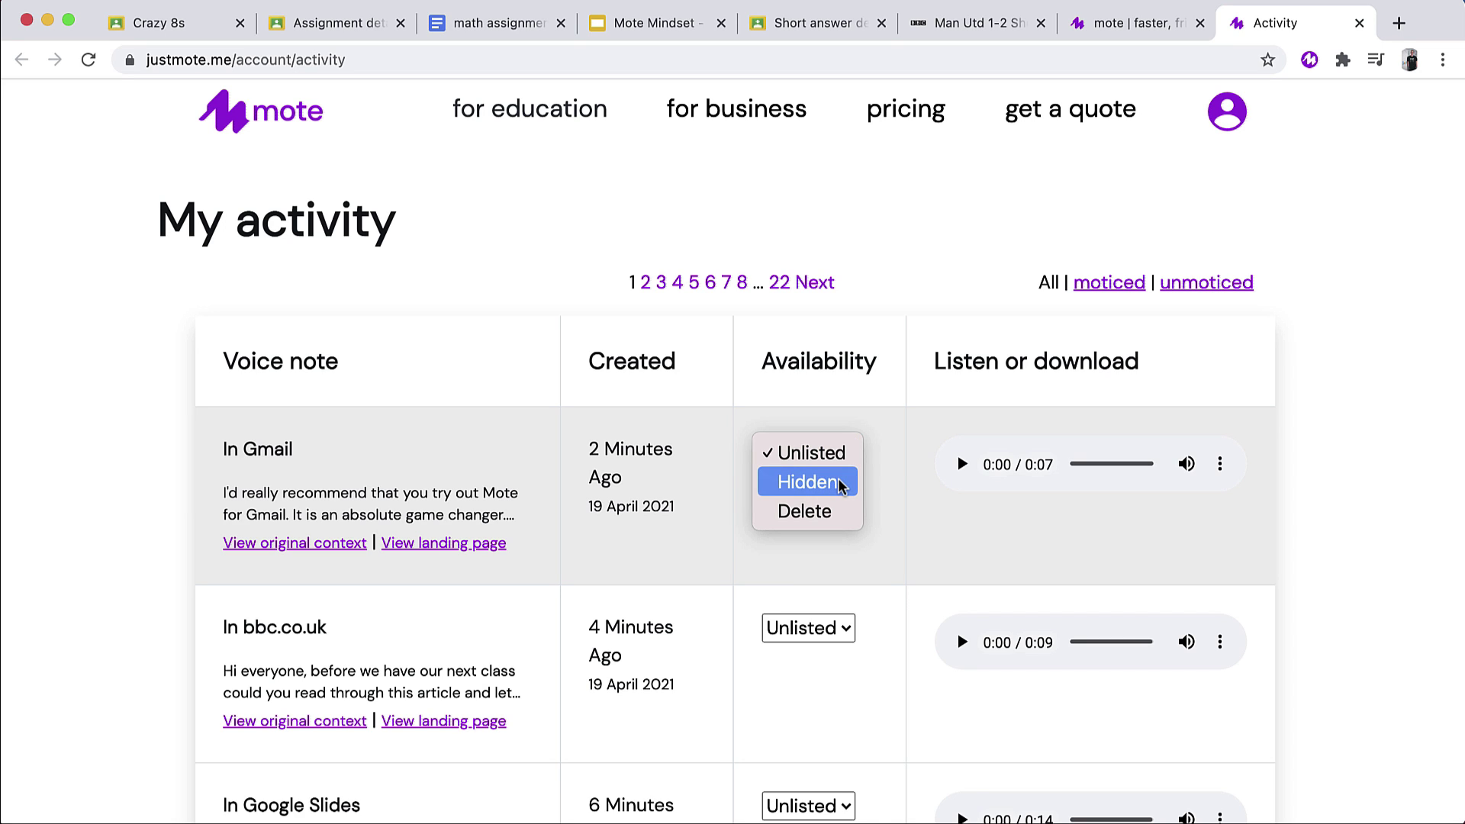
pyautogui.click(885, 513)
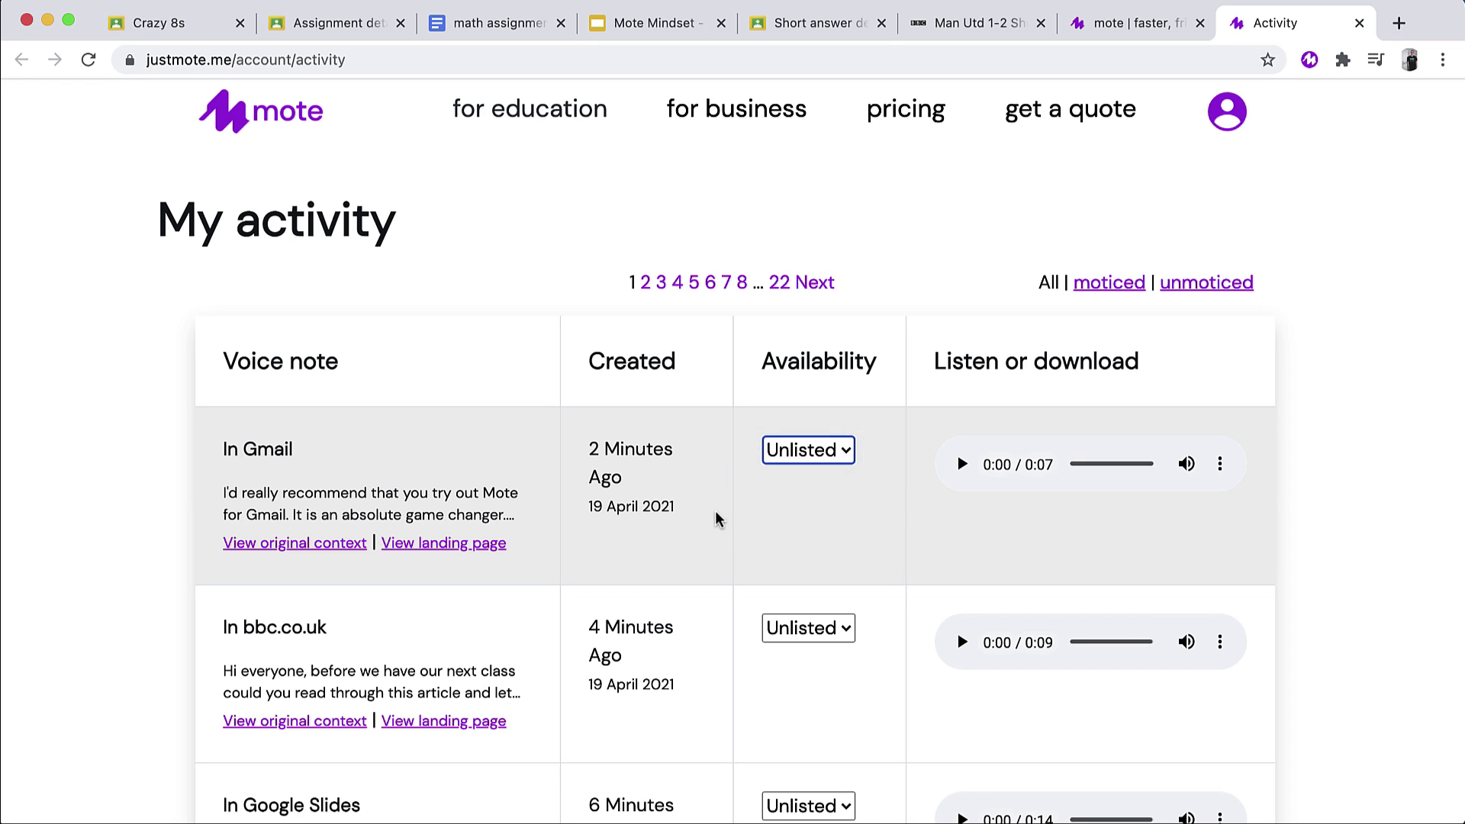
pyautogui.scroll(-9, 715, 520)
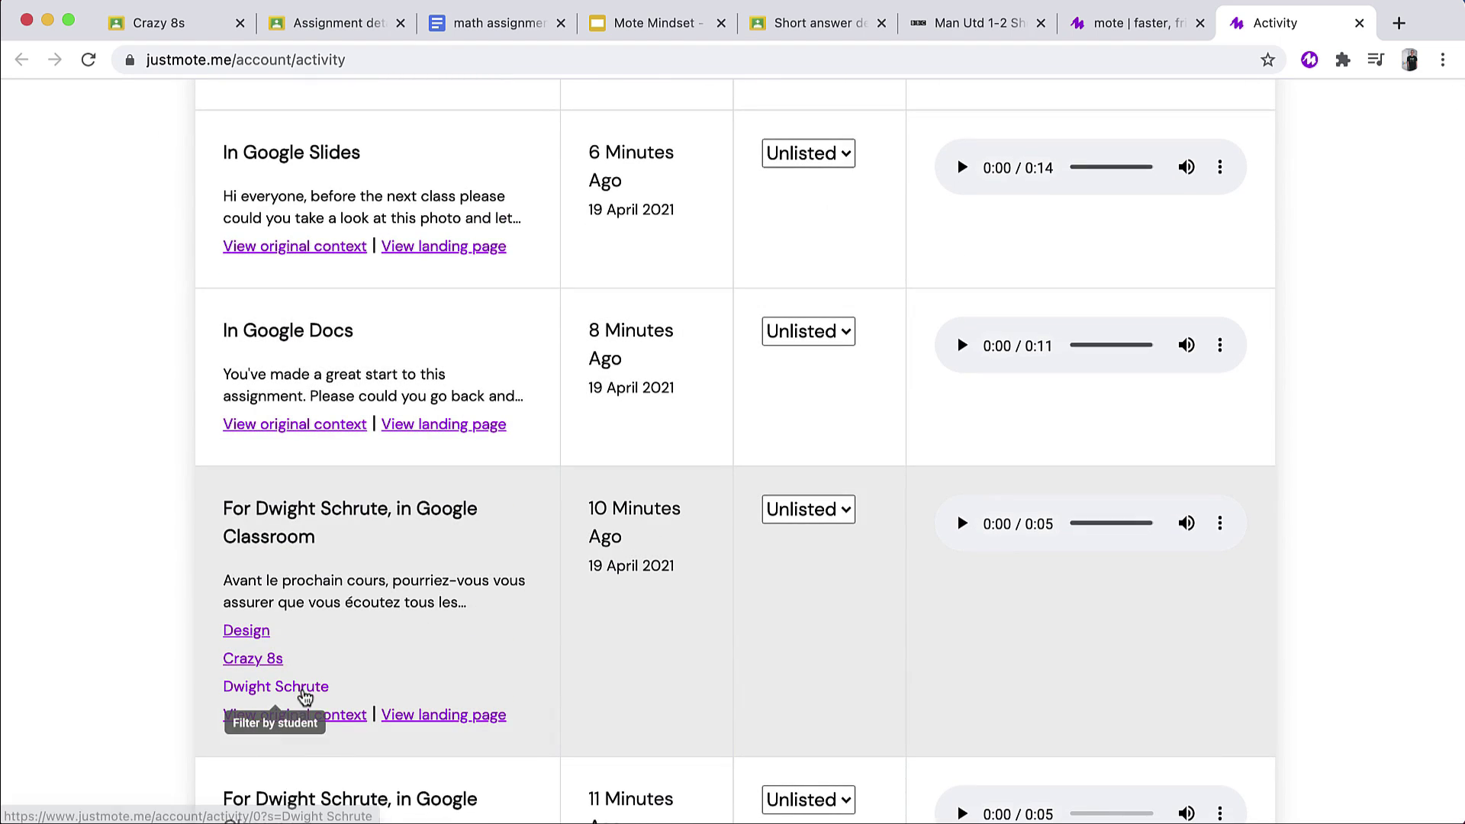
# Filter the activity list by the student name shown under a Google Classroom entry
pyautogui.click(305, 695)
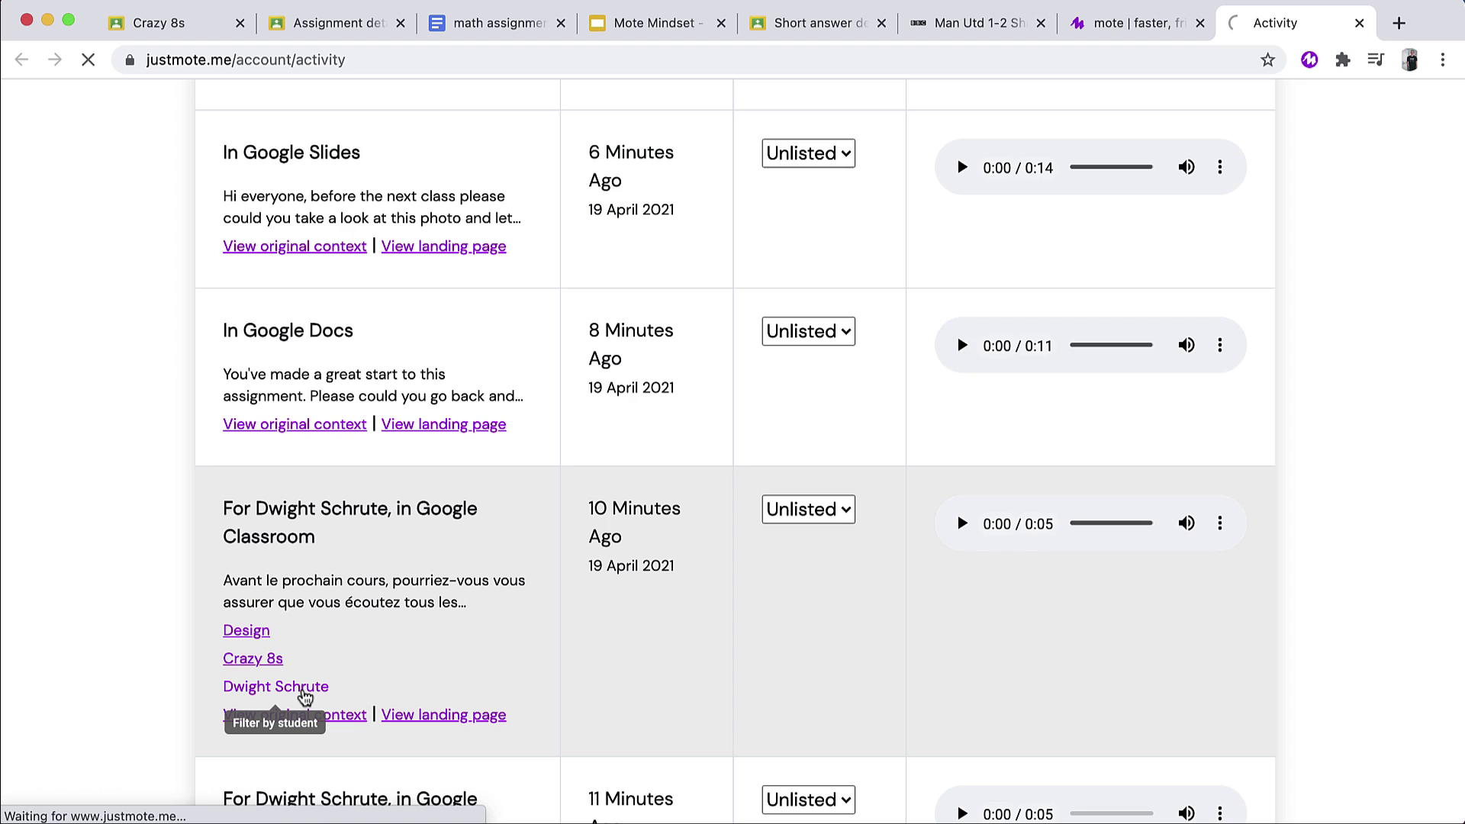